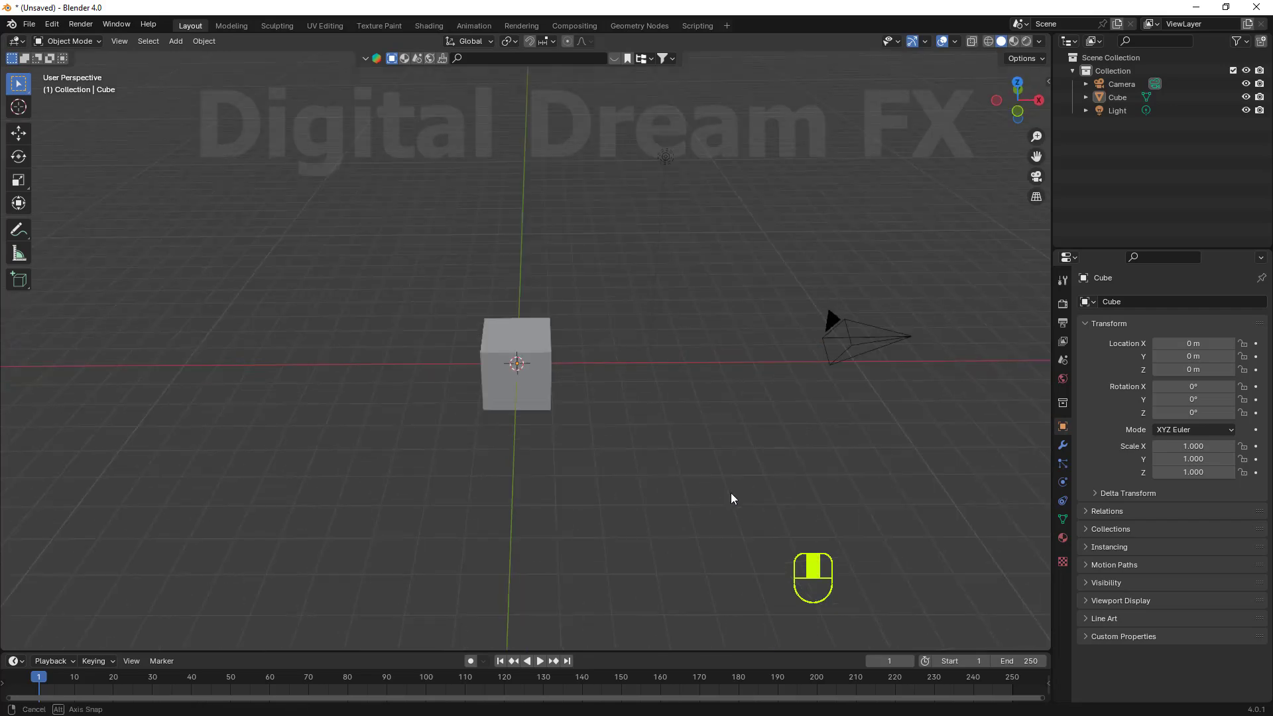
Delete the default cube from the scene
scroll(564, 471, up, 2)
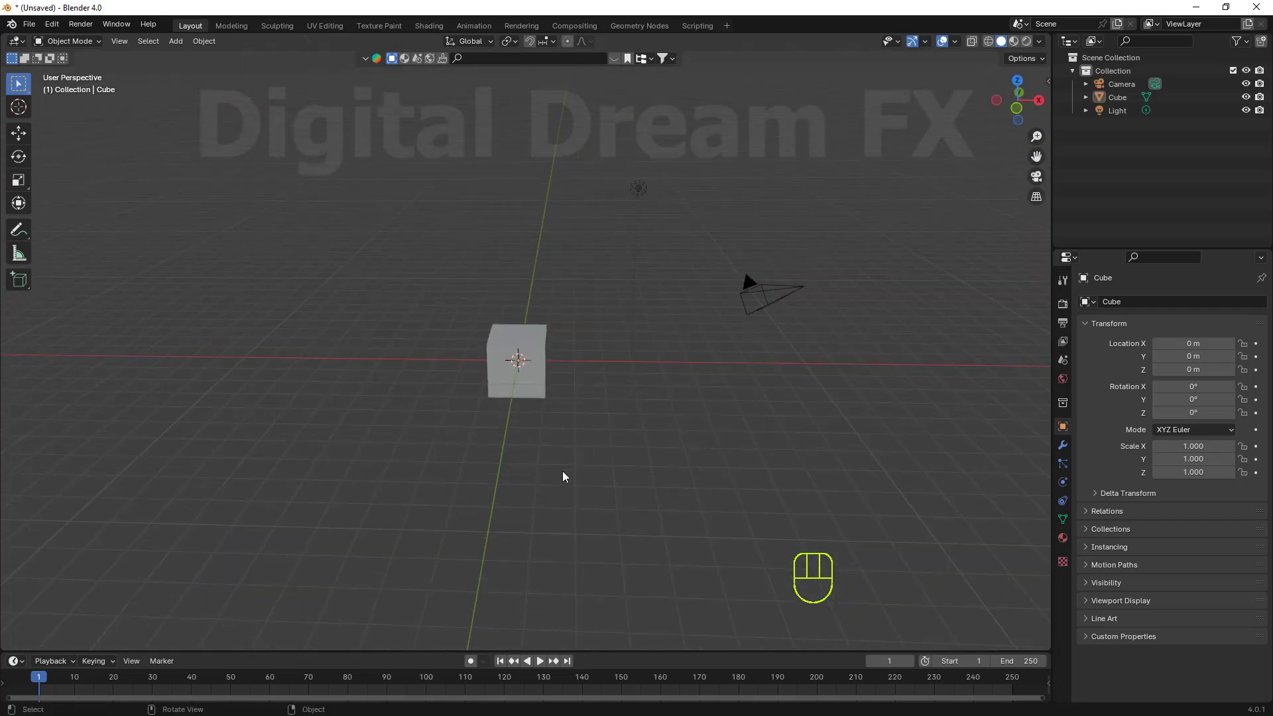
middle_drag(562, 471, 577, 467)
click(524, 371)
middle_drag(552, 408, 585, 423)
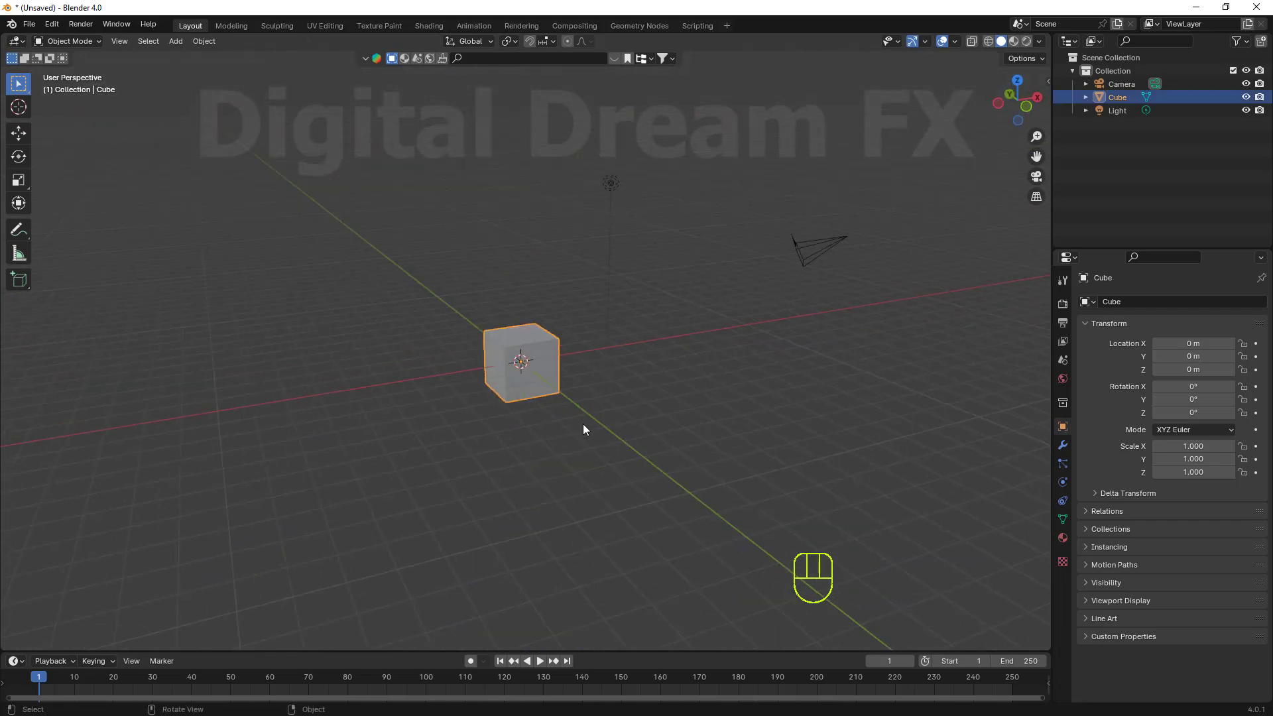
key(Delete)
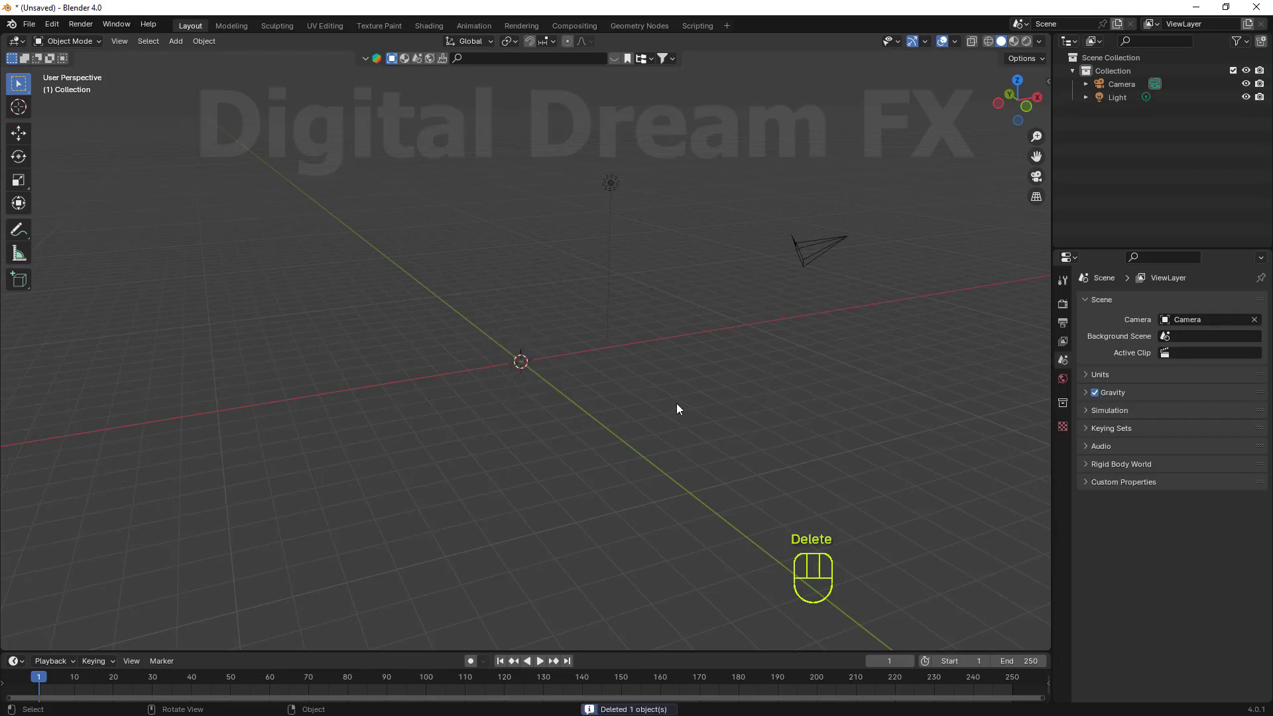
Hide the camera and the light individually in the viewport, keep their collection visible, and collapse it in the outliner
drag(910, 324, 341, 96)
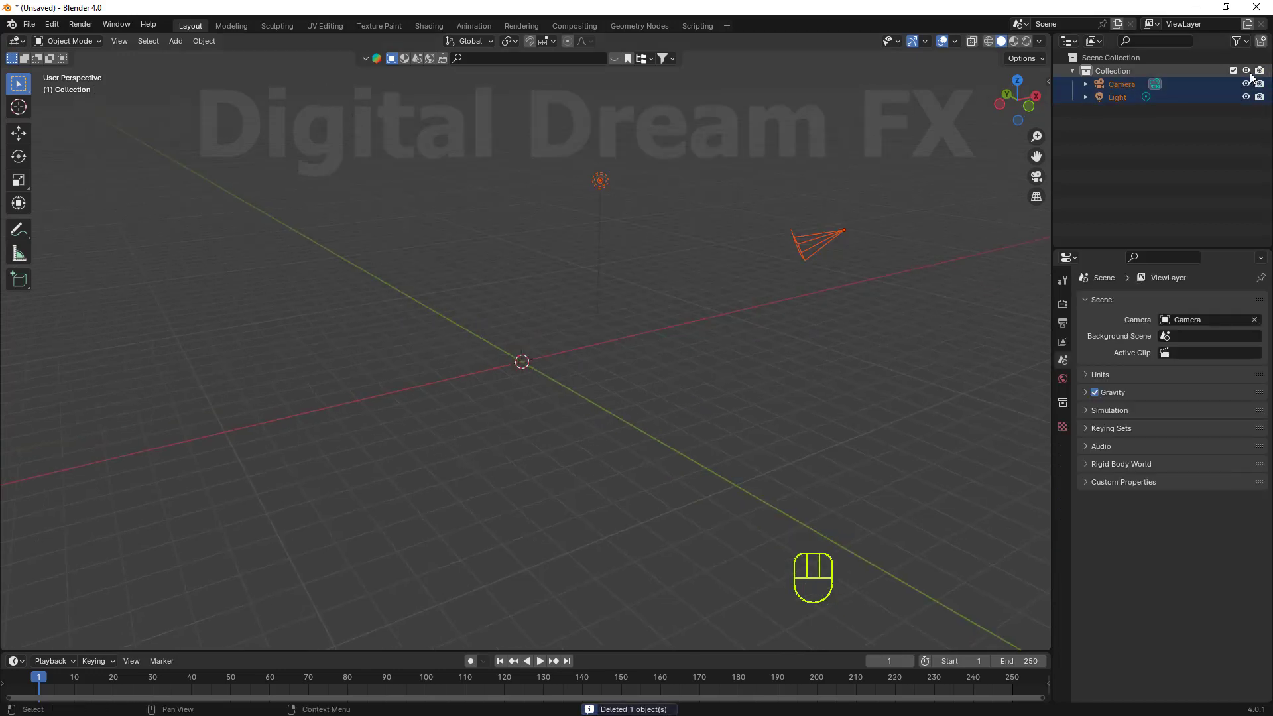
click(1246, 70)
click(1072, 70)
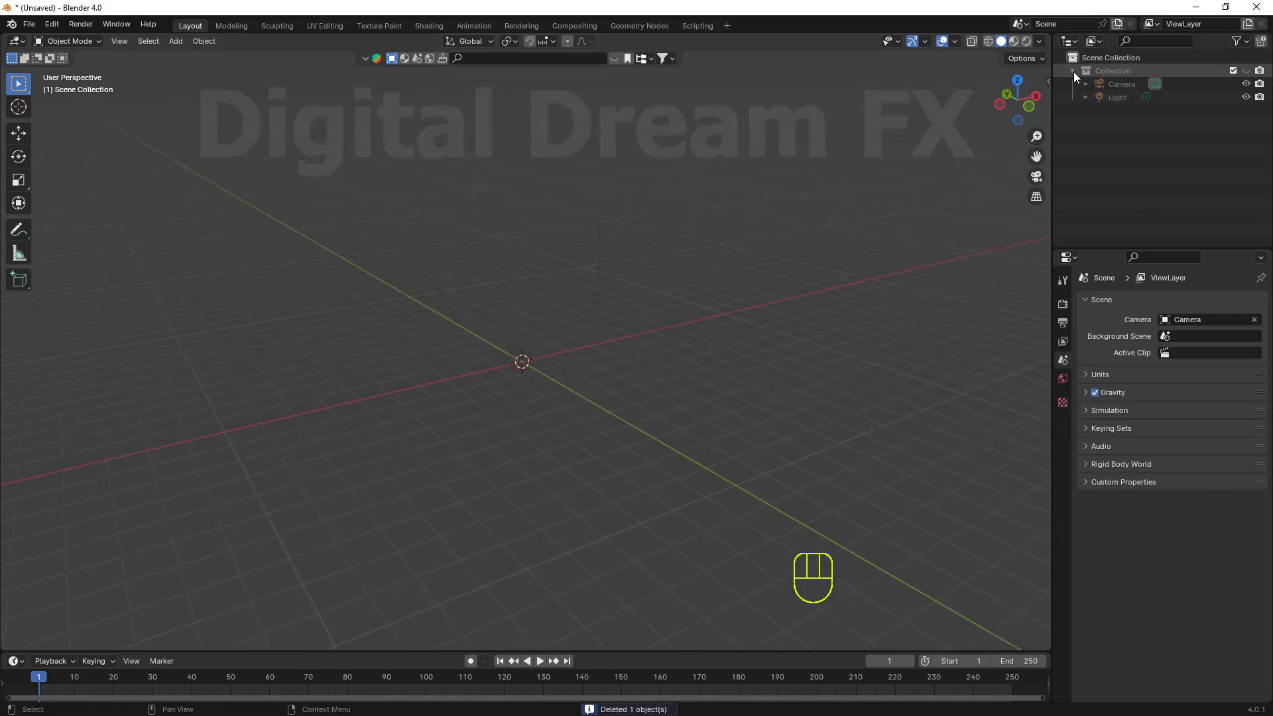
click(1246, 70)
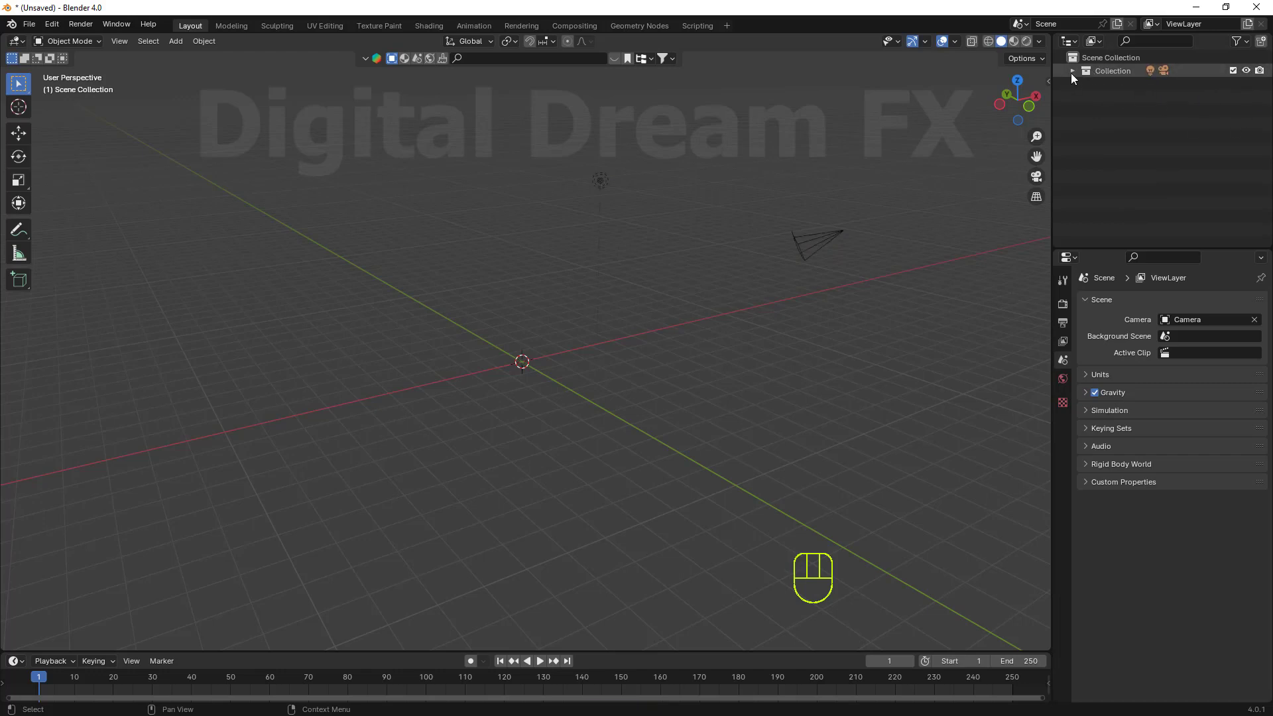
click(1072, 70)
click(1246, 97)
click(1246, 84)
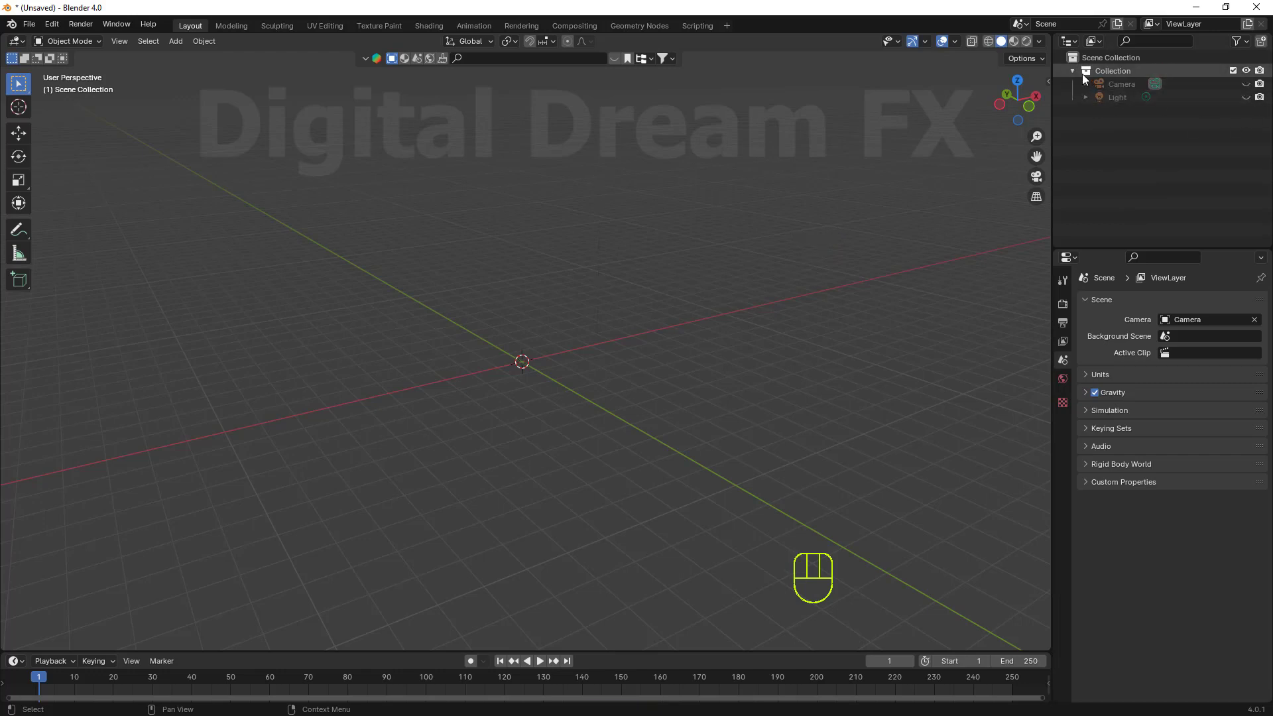
click(1073, 70)
Add a plane mesh at the world origin
middle_drag(450, 464, 594, 338)
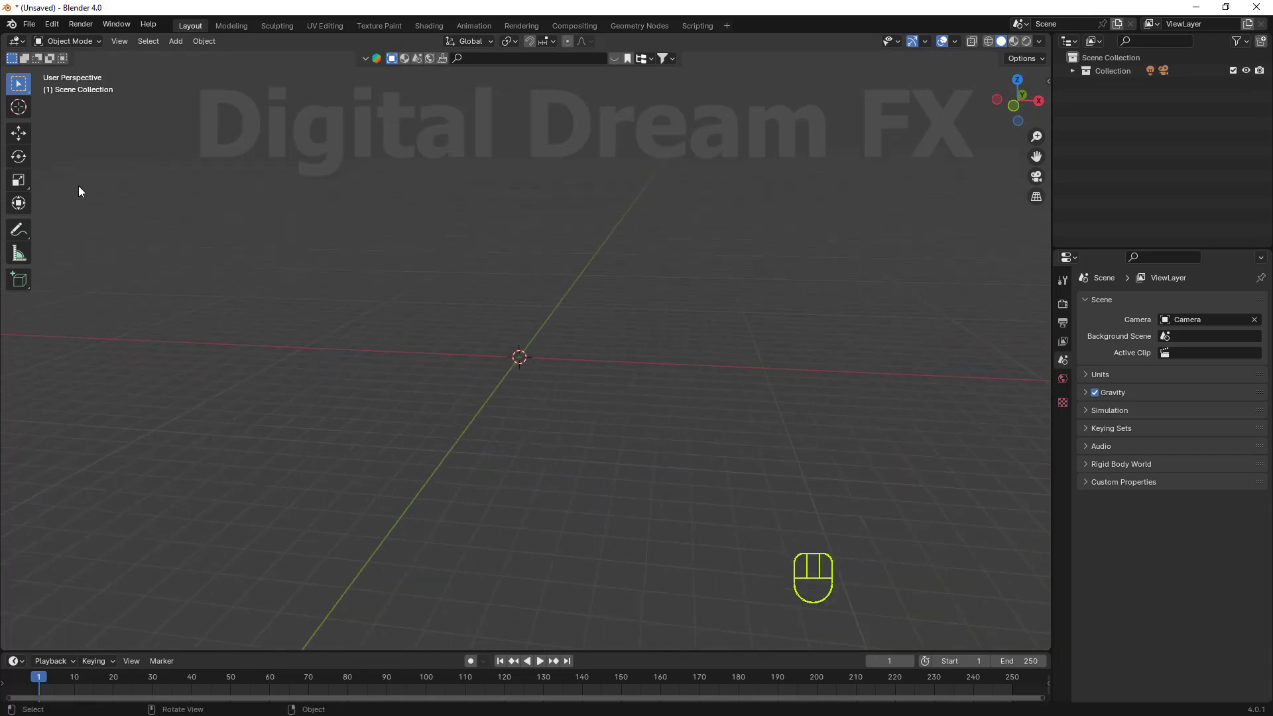
key(shift)
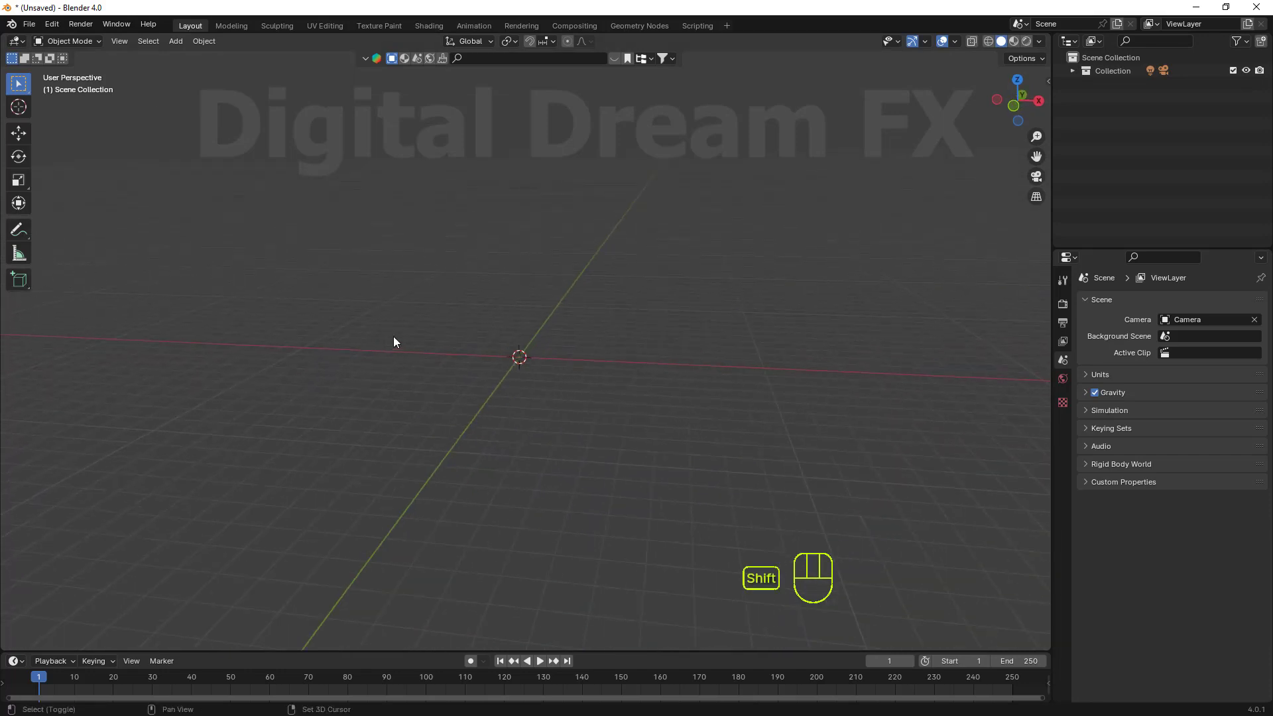
key(shift+a)
mouse_move(393, 337)
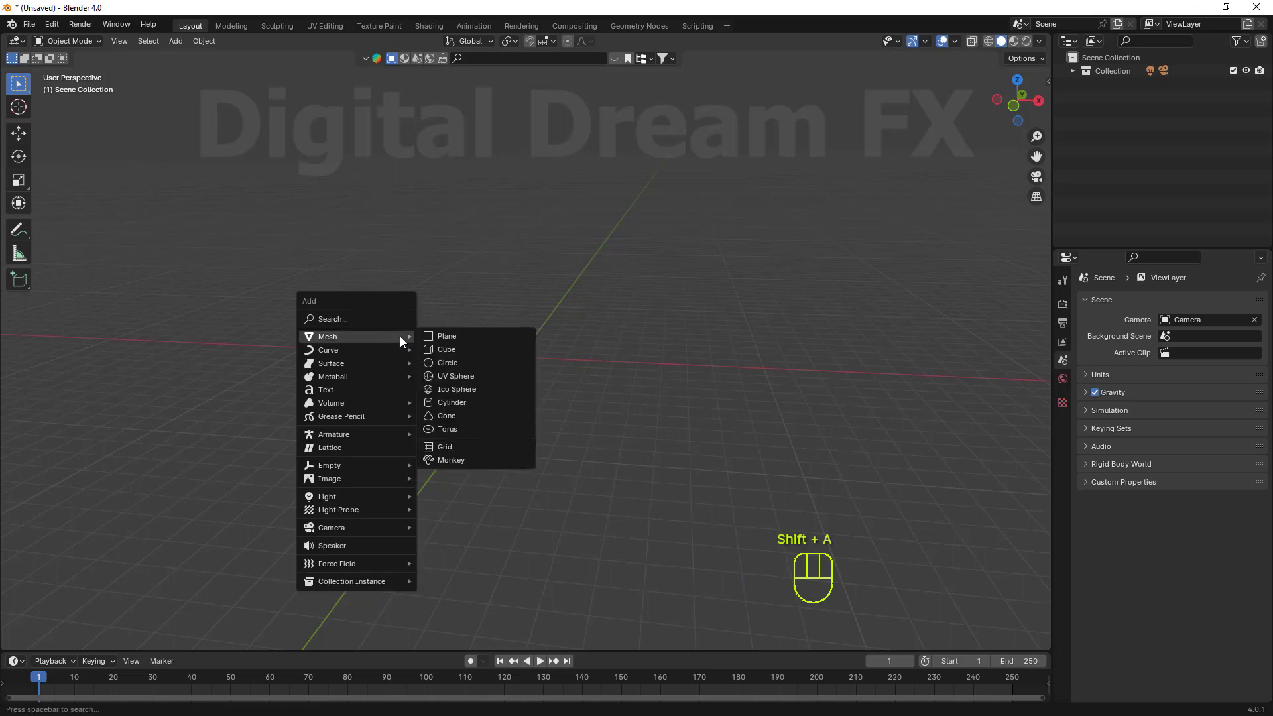
click(459, 337)
middle_drag(599, 388, 544, 432)
scroll(556, 407, up, 3)
scroll(544, 432, up, 1)
shift+middle_drag(360, 402, 362, 402)
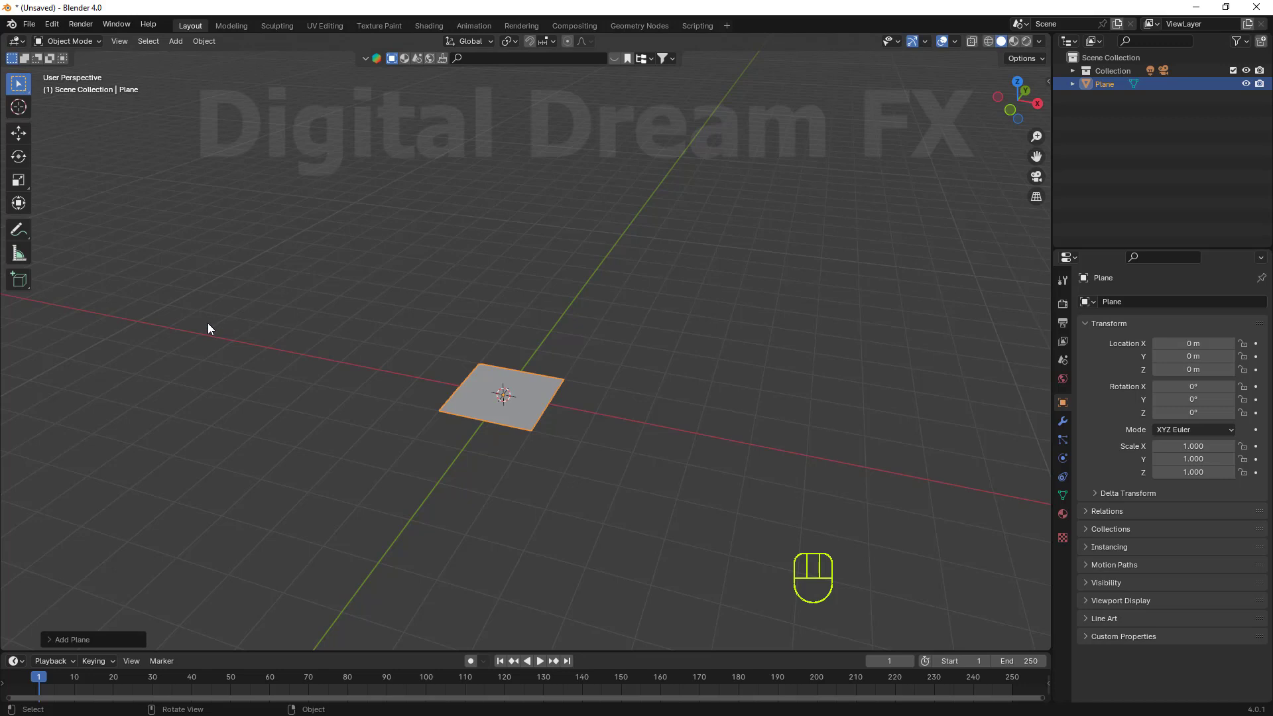
Enter Edit Mode on the plane and select all four of its vertices
click(88, 42)
key(Tab)
middle_drag(398, 364, 398, 401)
drag(350, 361, 433, 438)
key(g)
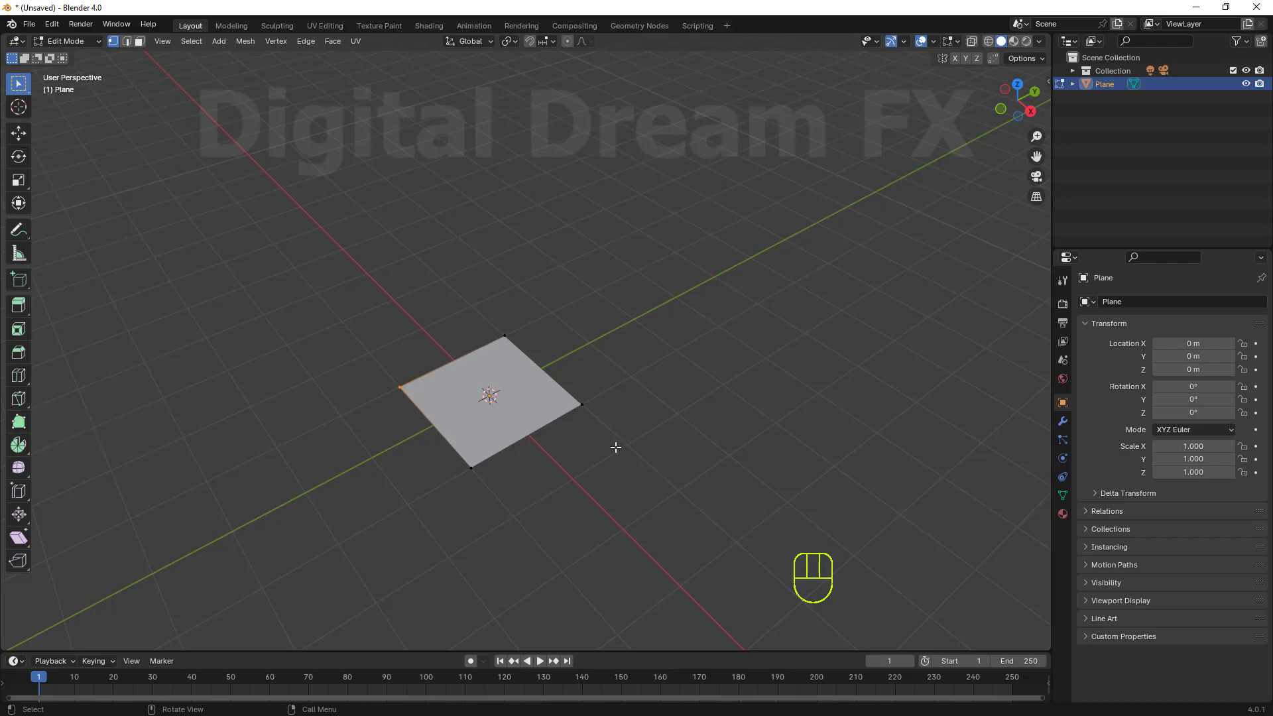
middle_drag(617, 447, 392, 300)
drag(389, 293, 579, 432)
middle_drag(496, 440, 462, 307)
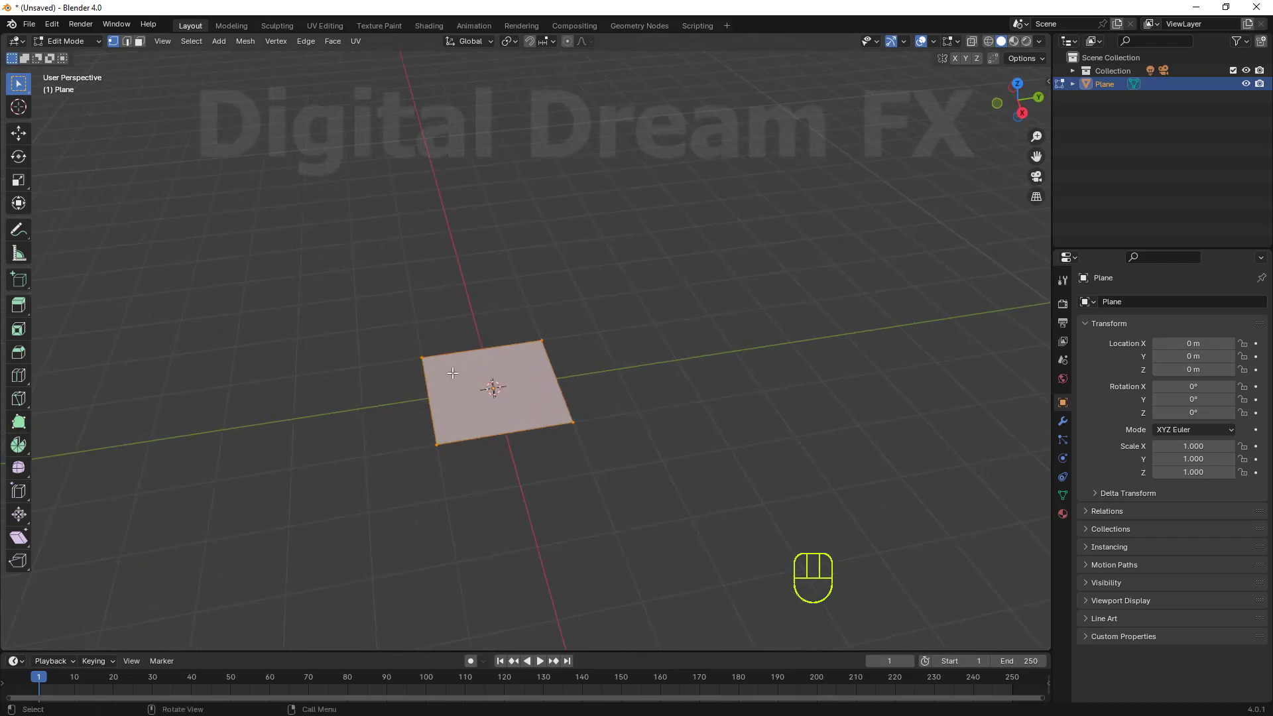
middle_drag(541, 390, 588, 396)
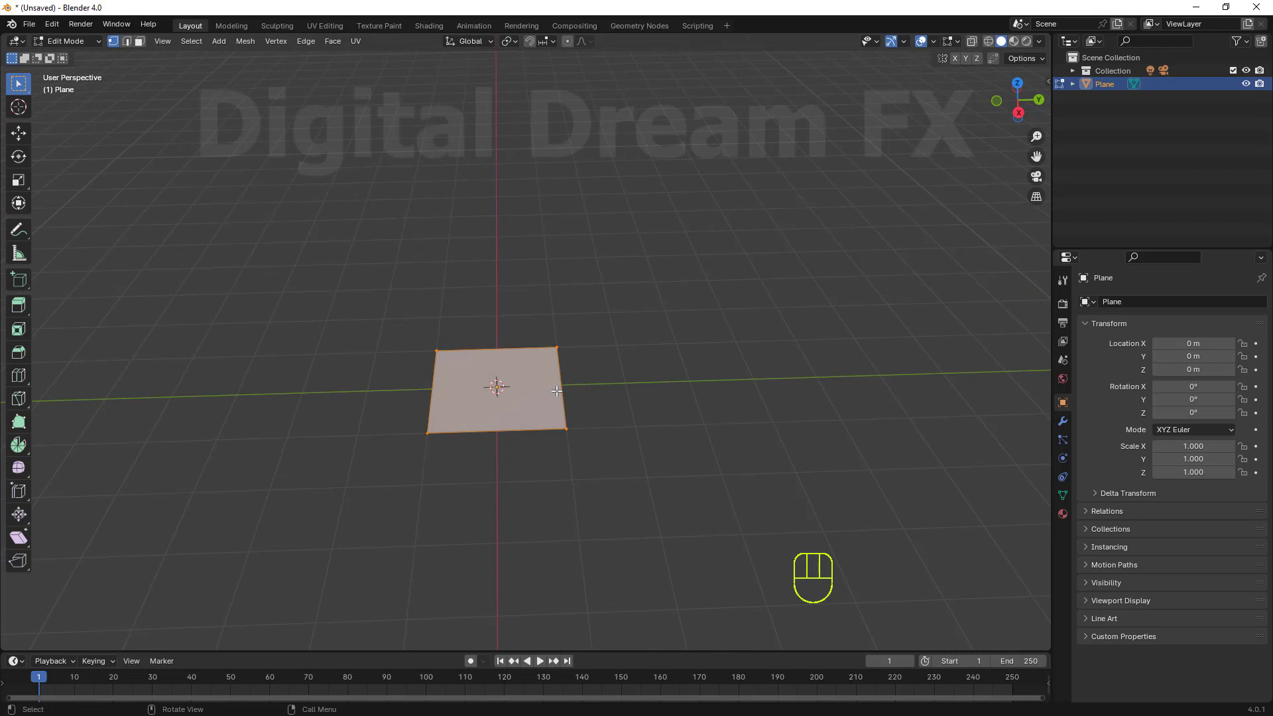
With the Poly Build tool, extrude three faces in a row along the Y axis and two more off the third face's side edge
click(19, 422)
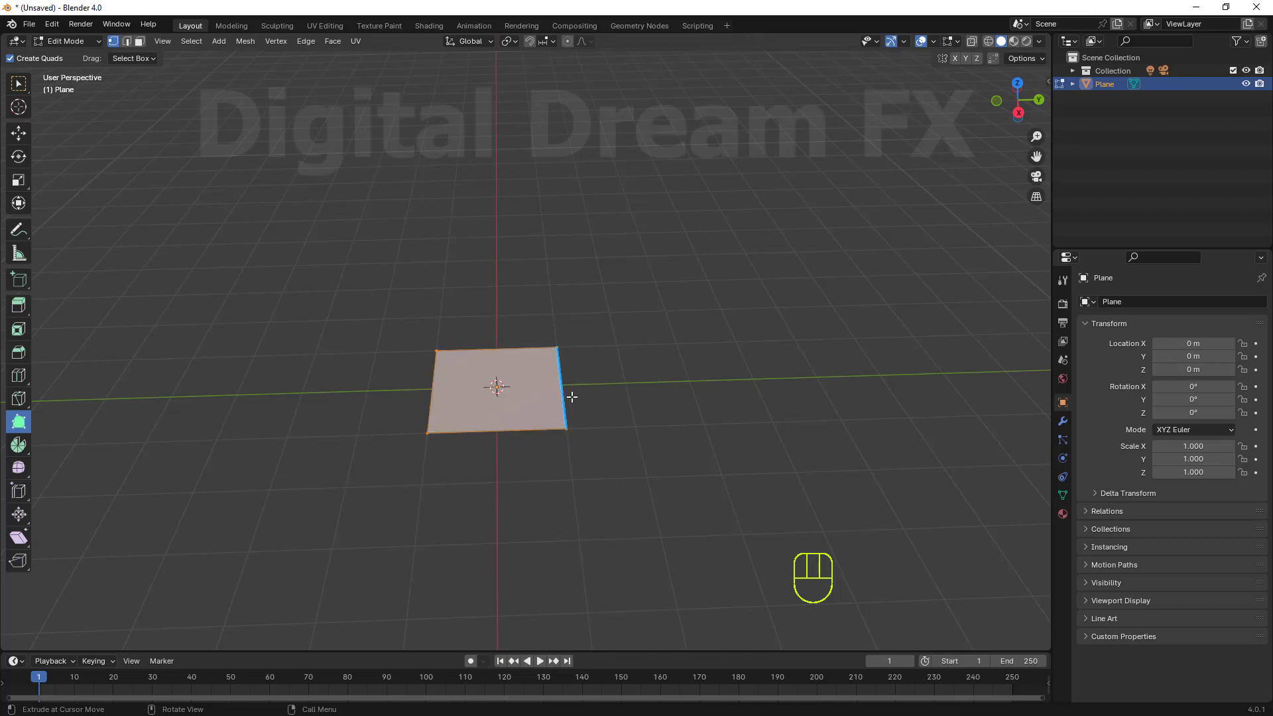
click(659, 384)
drag(567, 394, 1001, 325)
drag(776, 311, 694, 192)
scroll(670, 443, down, 3)
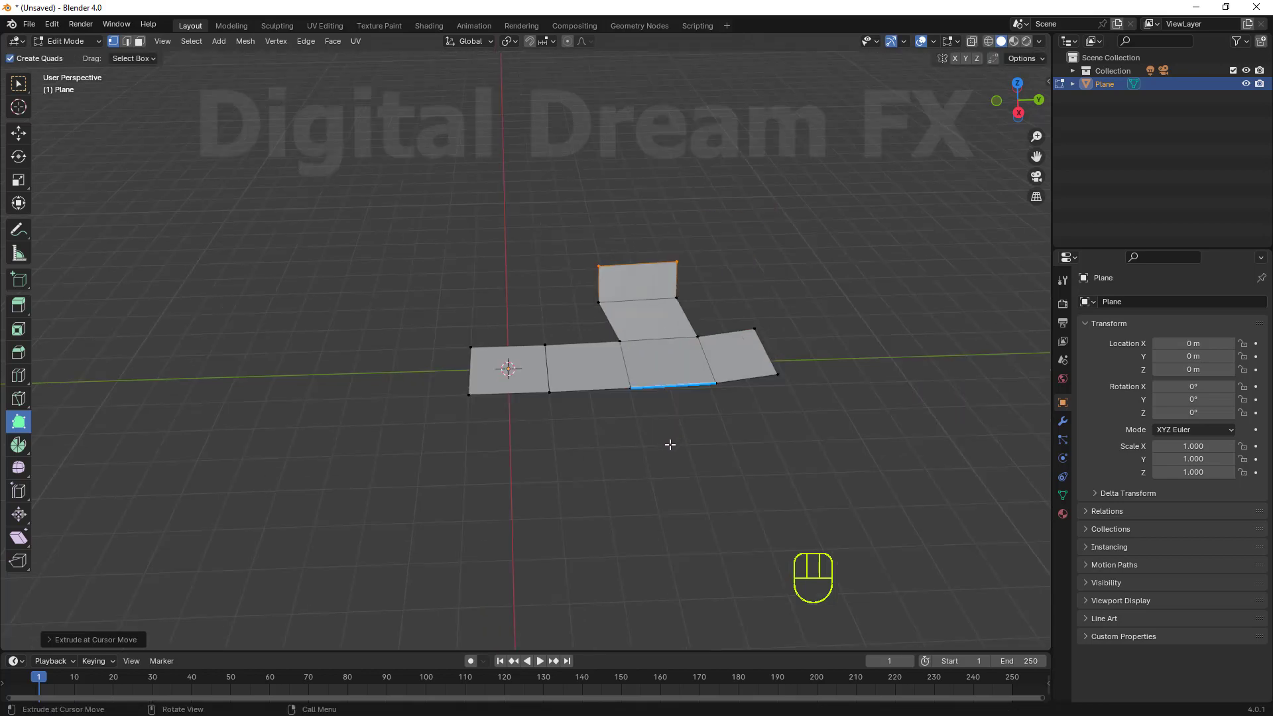
Extrude an upright face from the side edge of each of the first two faces in the row
middle_drag(670, 443, 505, 453)
scroll(571, 489, up, 3)
middle_drag(571, 489, 591, 467)
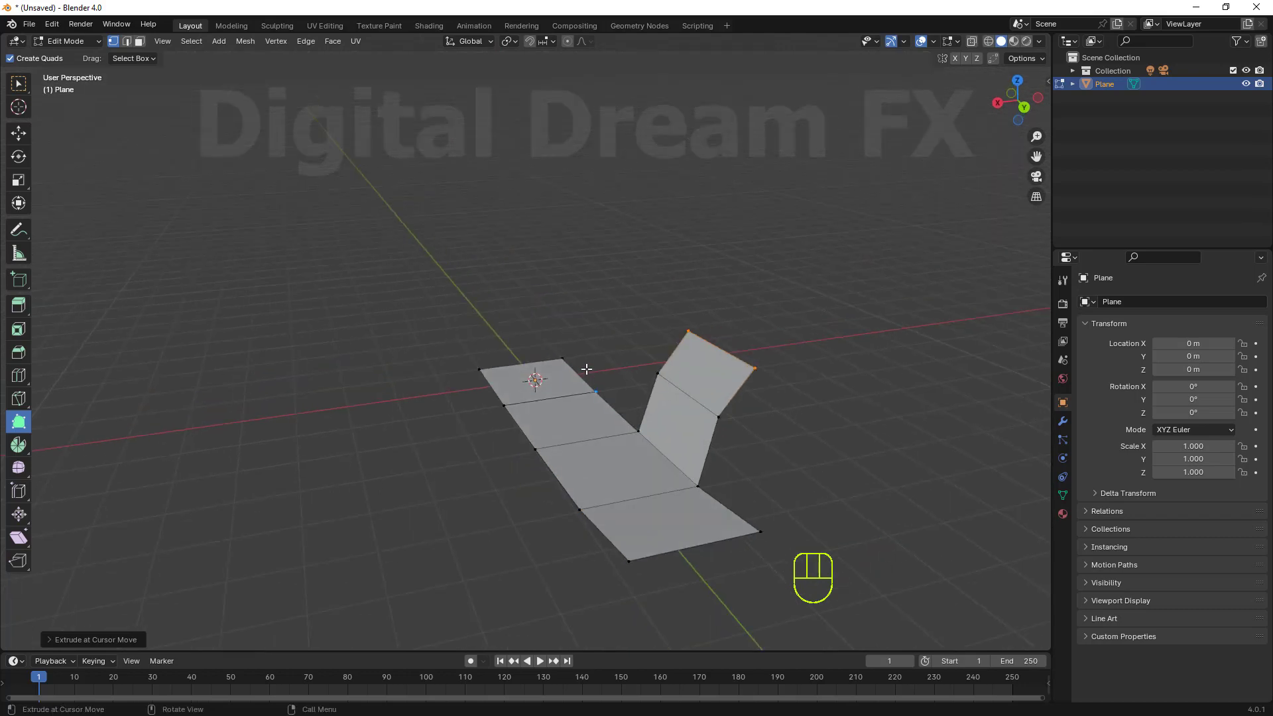
drag(581, 375, 590, 287)
middle_drag(607, 398, 632, 400)
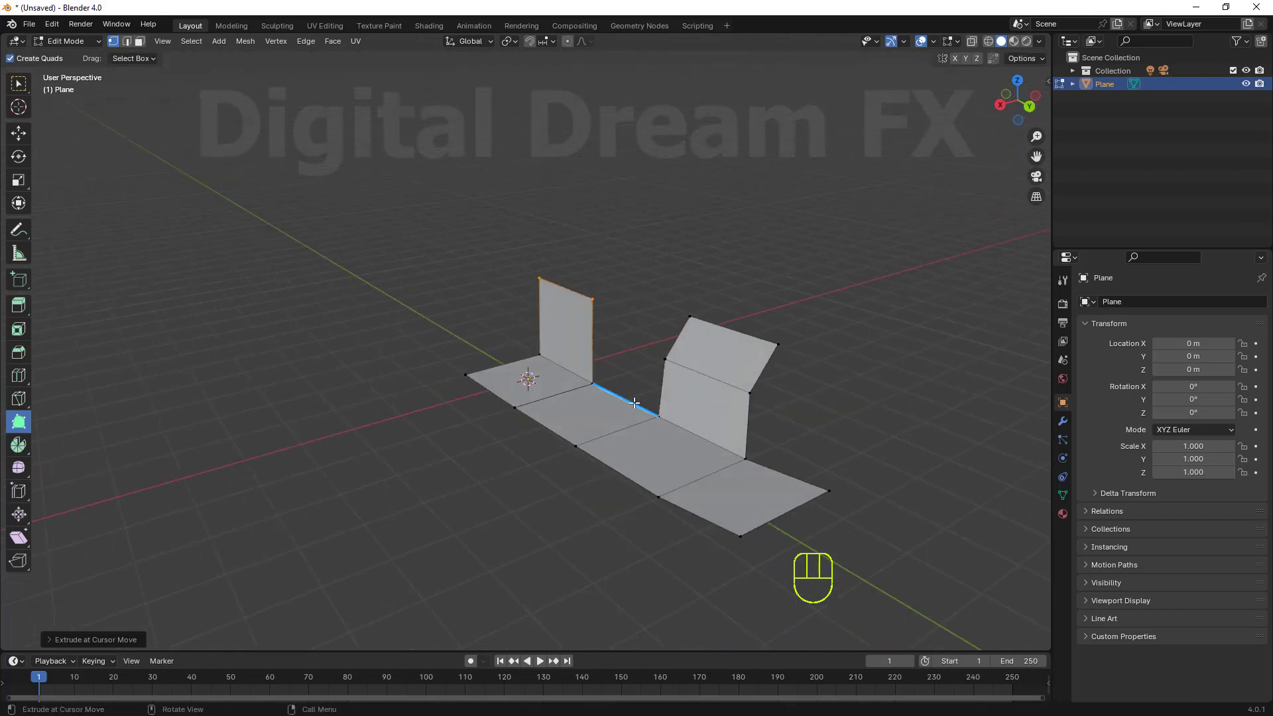
drag(635, 403, 641, 347)
scroll(657, 460, down, 4)
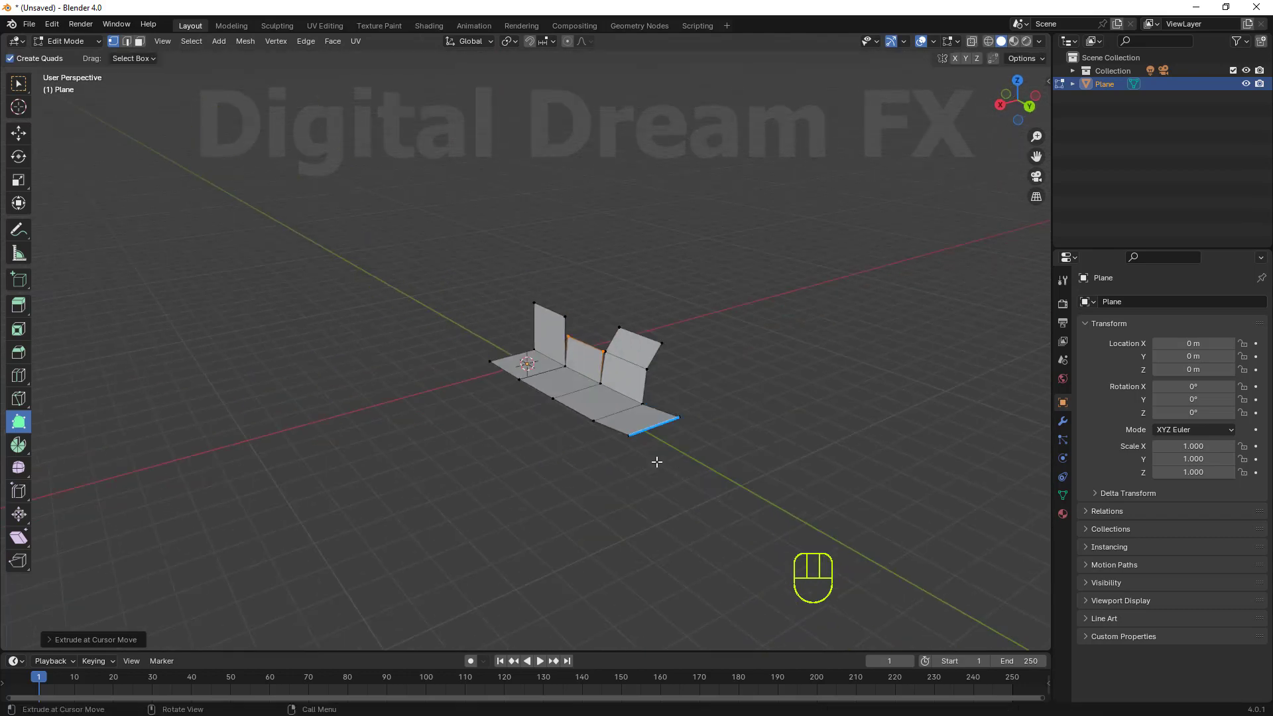
Return the plane to Object Mode and add a Solidify modifier to it
scroll(705, 468, up, 4)
middle_drag(657, 460, 522, 428)
scroll(781, 472, up, 2)
shift+middle_drag(522, 427, 708, 438)
scroll(570, 436, down, 1)
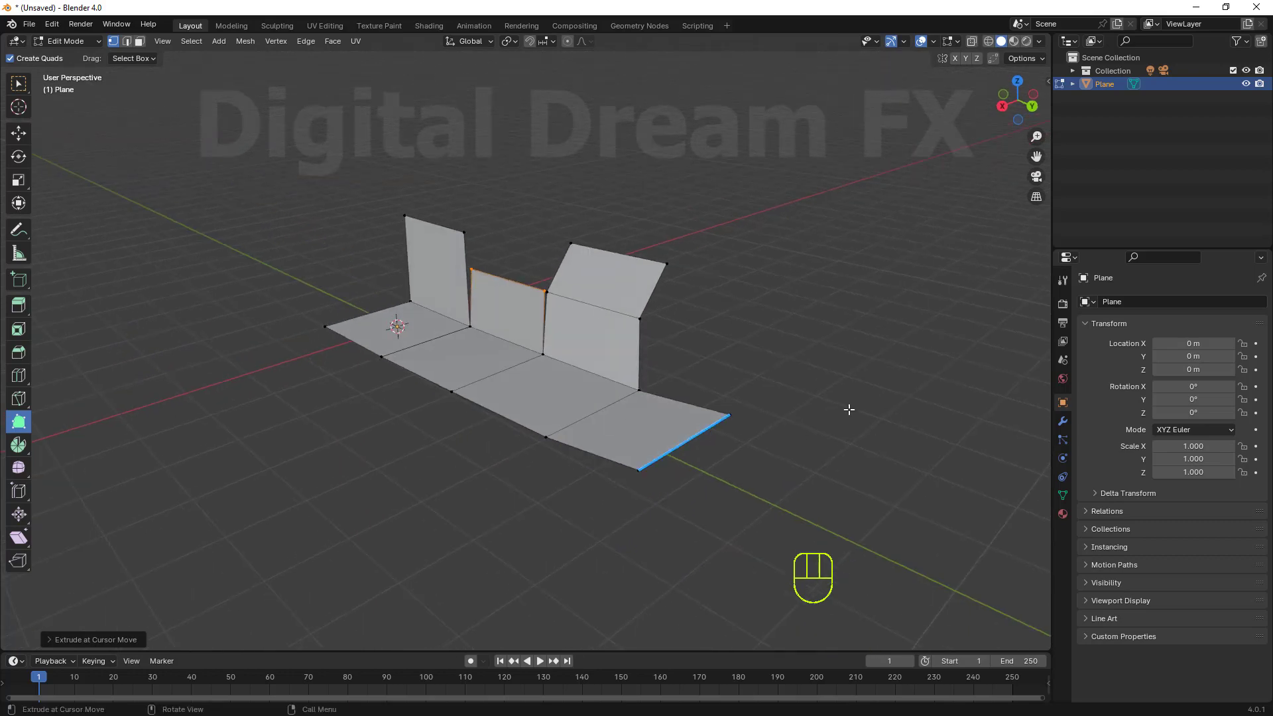
key(Tab)
middle_drag(606, 369, 875, 474)
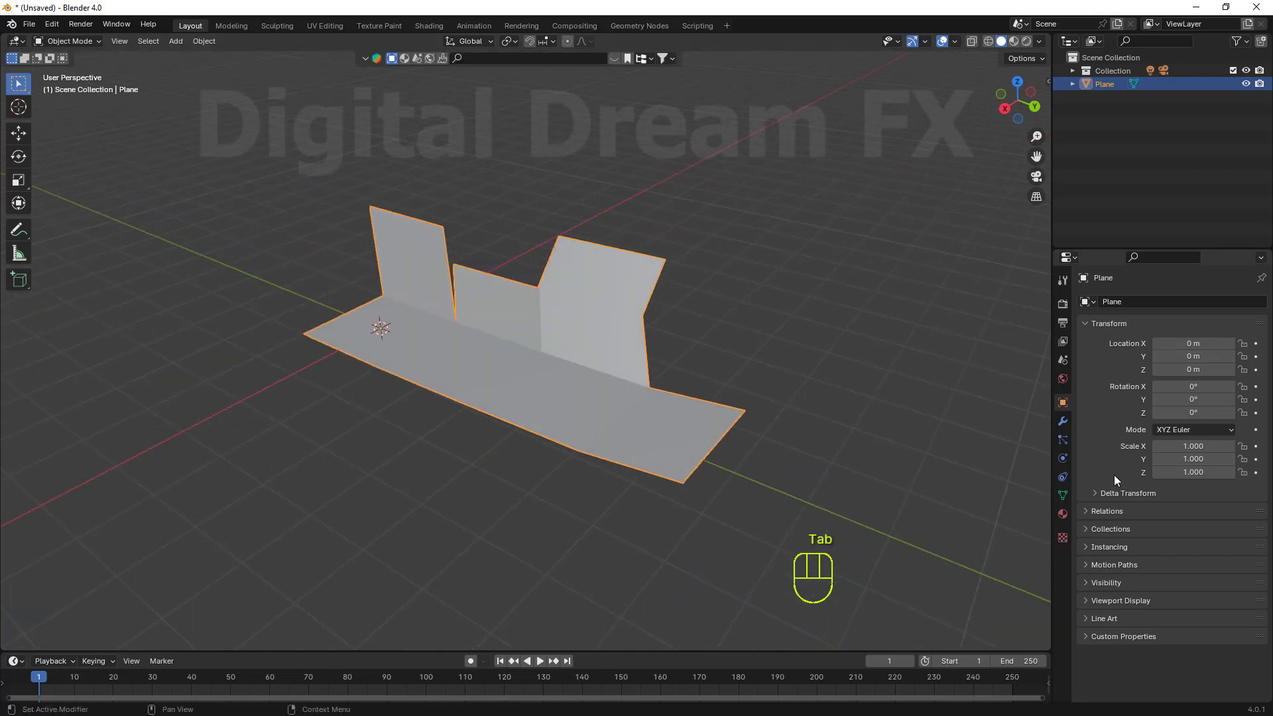
click(1063, 421)
click(1181, 304)
mouse_move(1131, 291)
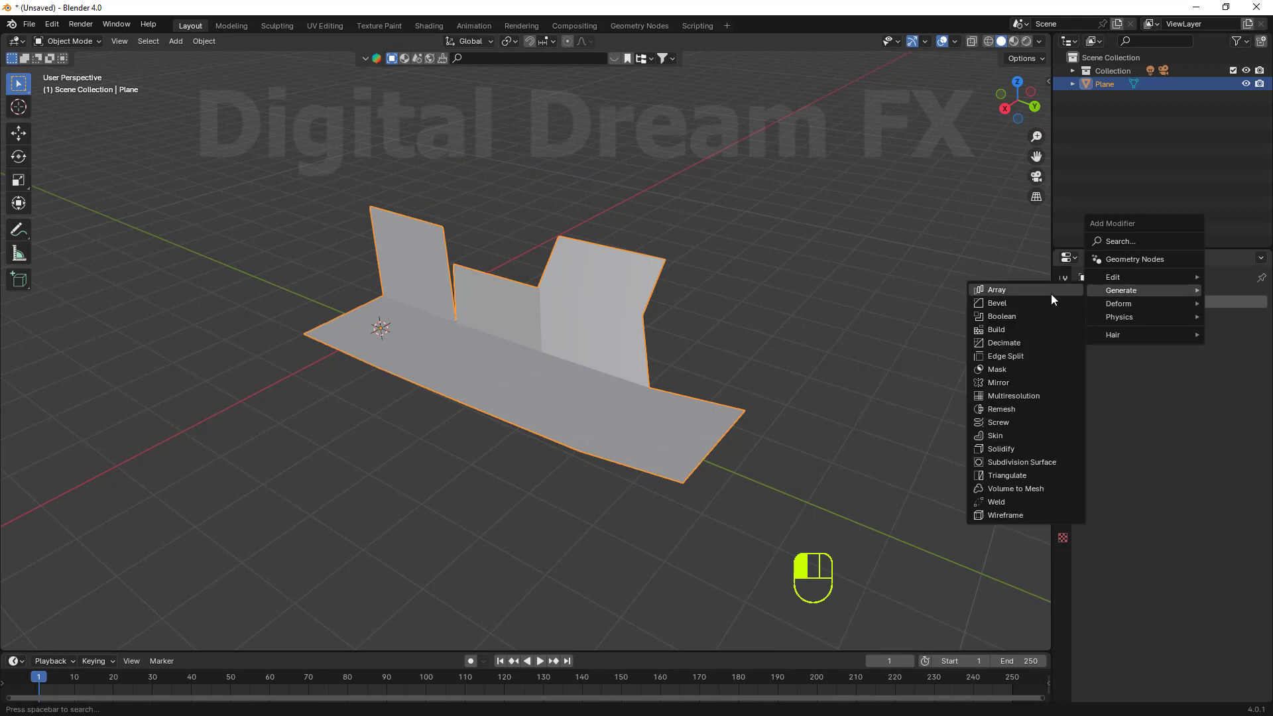
click(1007, 448)
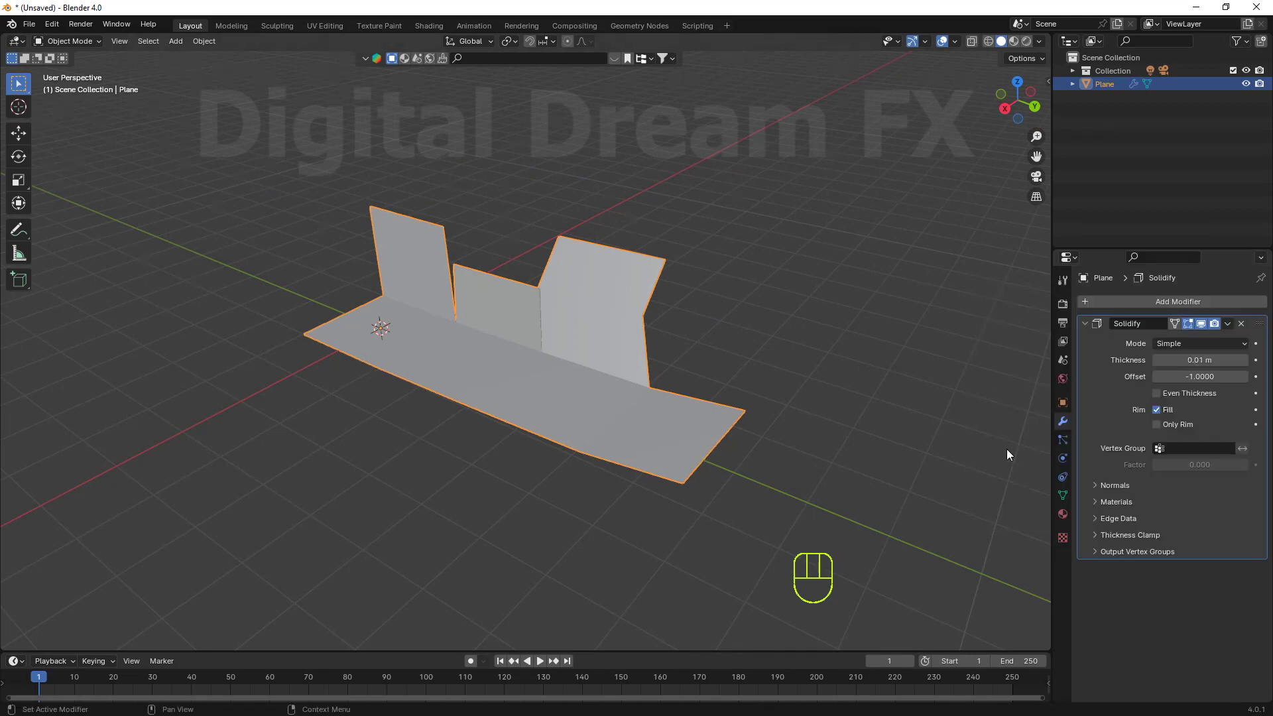
Set the Solidify modifier's thickness to 0.32 m
click(1247, 361)
drag(1247, 362, 1268, 362)
scroll(640, 446, down, 1)
middle_drag(639, 451, 672, 481)
middle_drag(499, 492, 742, 500)
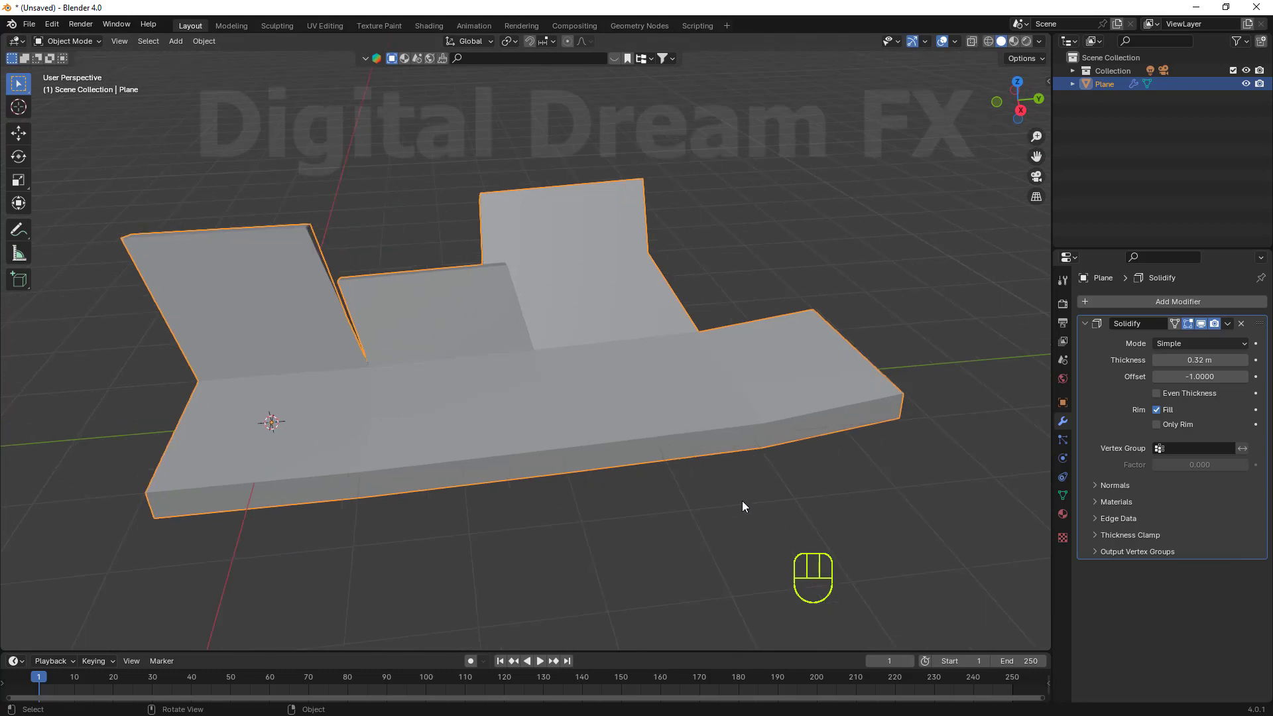
Back in Edit Mode, extrude a chain of four faces from the row's end edge, curving upward and back over the shape
key(Tab)
shift+middle_drag(841, 541, 603, 469)
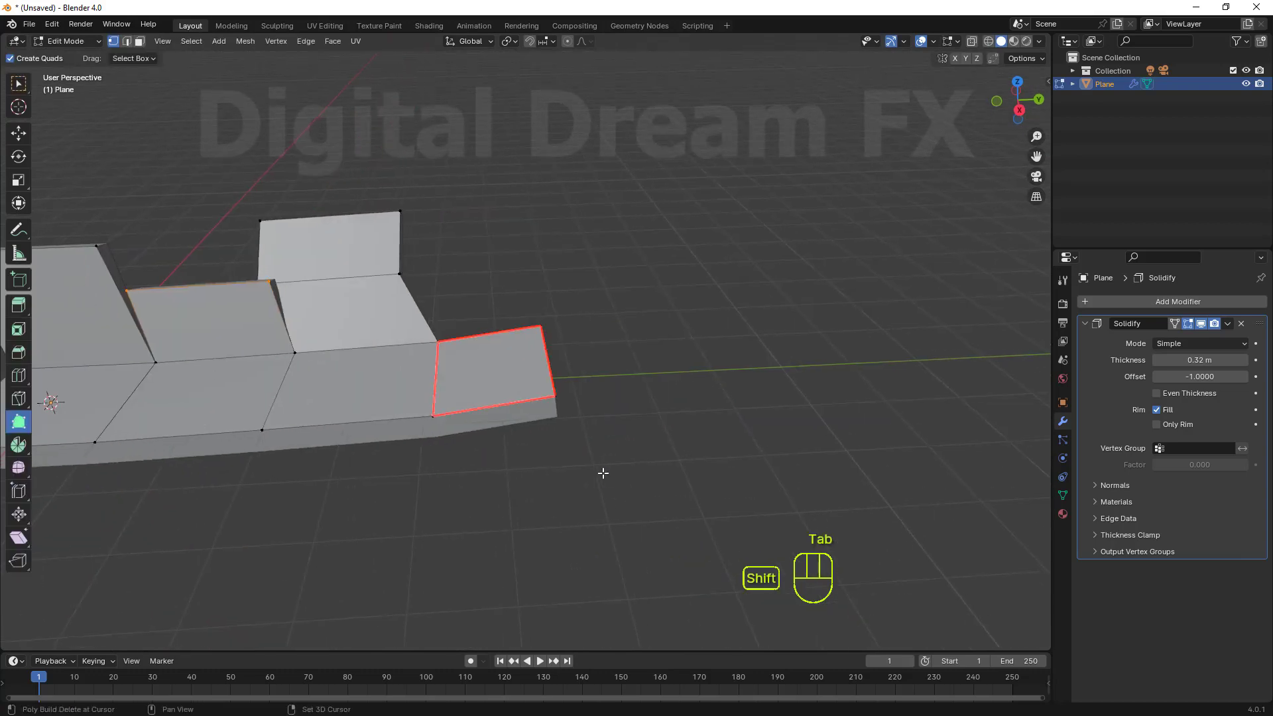
drag(571, 364, 439, 100)
middle_drag(438, 99, 618, 283)
drag(426, 196, 396, 89)
scroll(544, 232, down, 4)
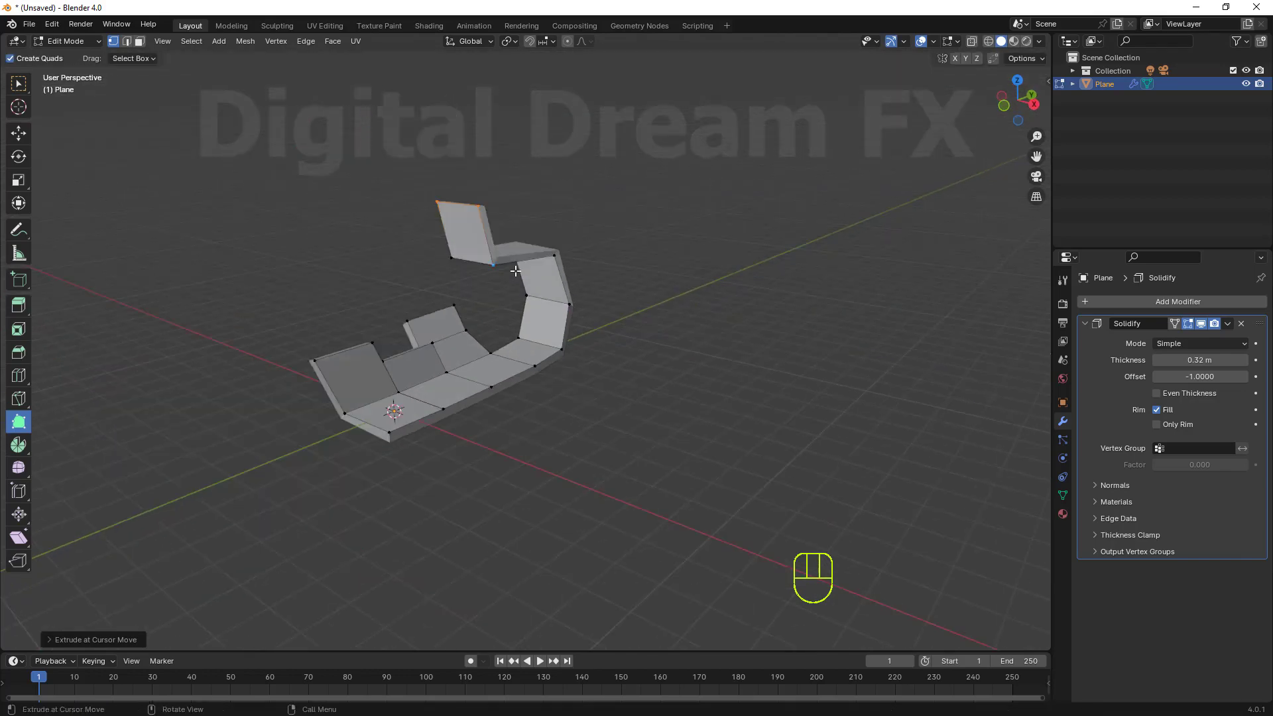
Extrude one face outward from the side of the curved section and another sloping down from its lower edge
middle_drag(716, 371, 619, 299)
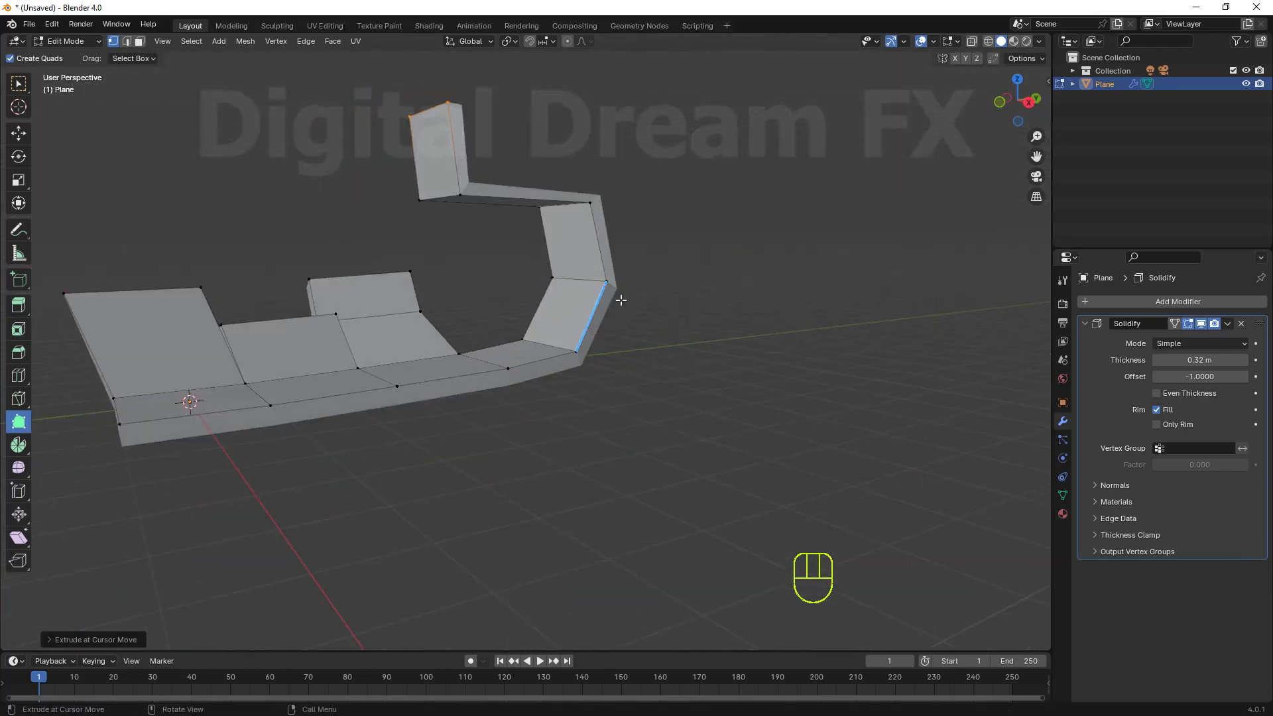
drag(623, 253, 736, 252)
drag(659, 285, 758, 398)
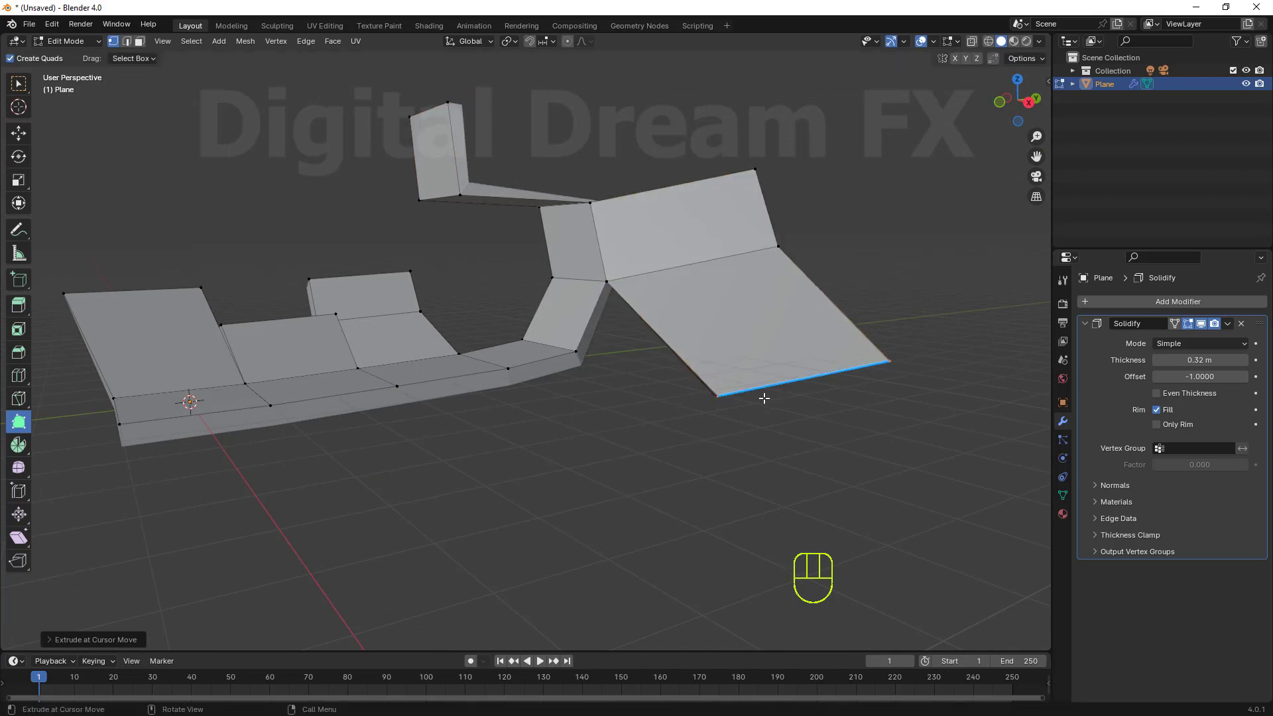
scroll(759, 398, down, 4)
middle_drag(759, 398, 599, 452)
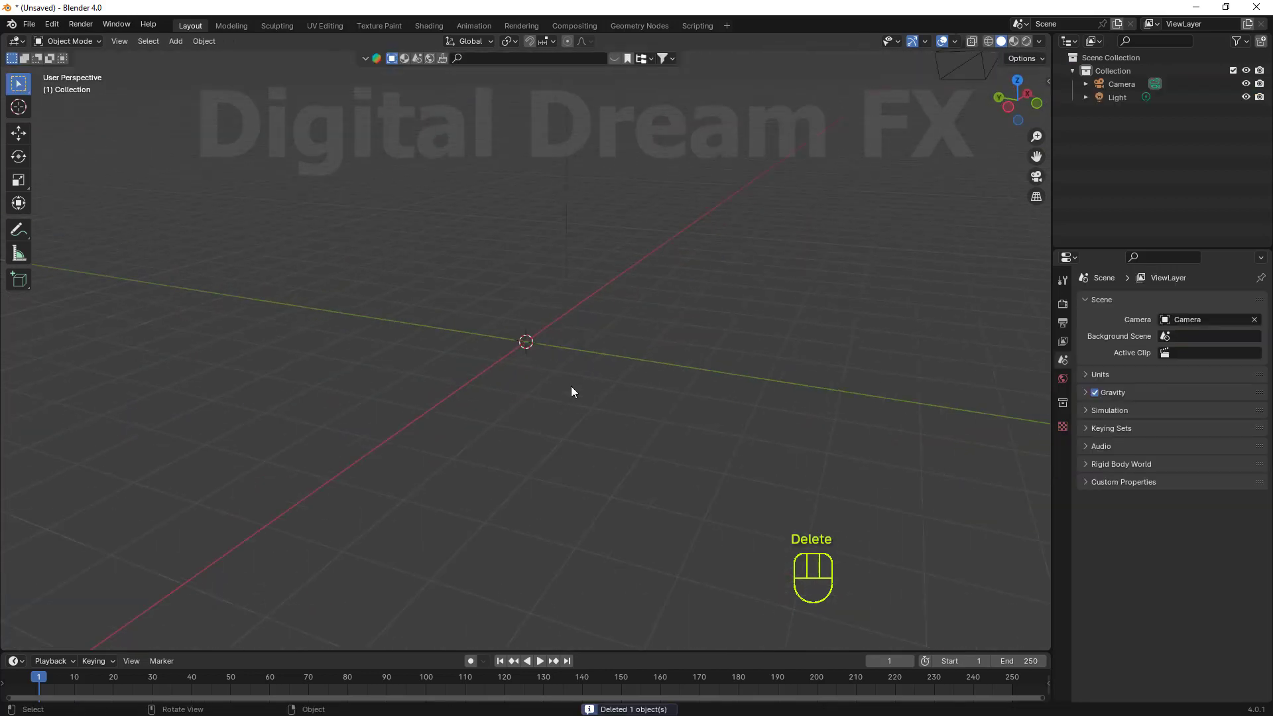
Delete the camera and the light from the new scene
middle_drag(571, 386, 651, 460)
drag(906, 286, 502, 132)
key(Delete)
Add a monkey mesh to the empty scene at the world origin
middle_drag(572, 278, 563, 346)
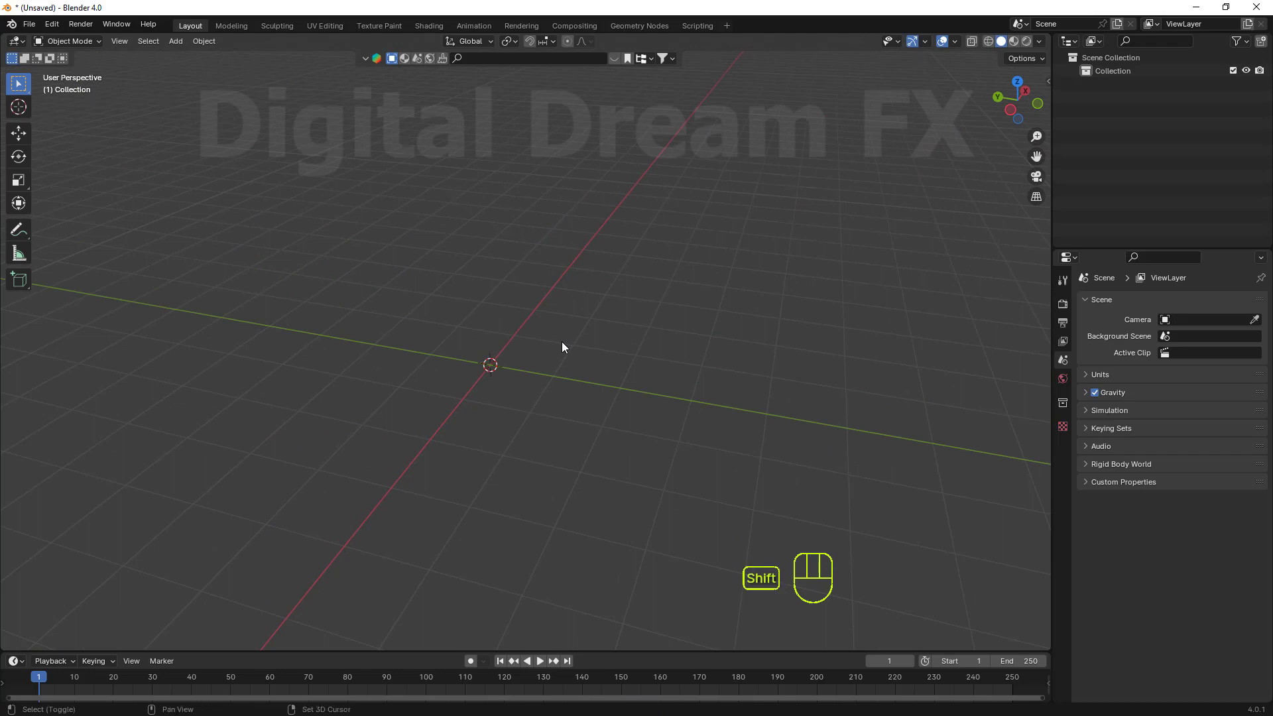
key(shift+a)
mouse_move(562, 341)
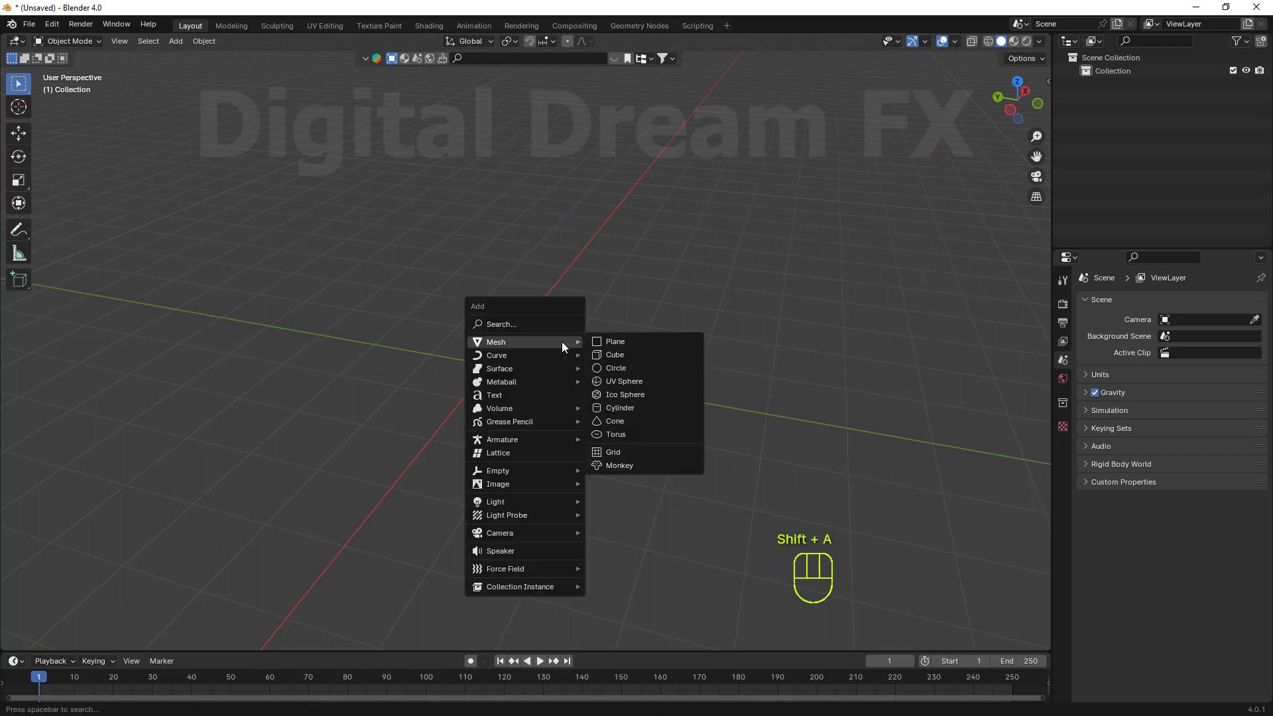
click(621, 468)
middle_drag(575, 399, 440, 372)
scroll(622, 373, up, 3)
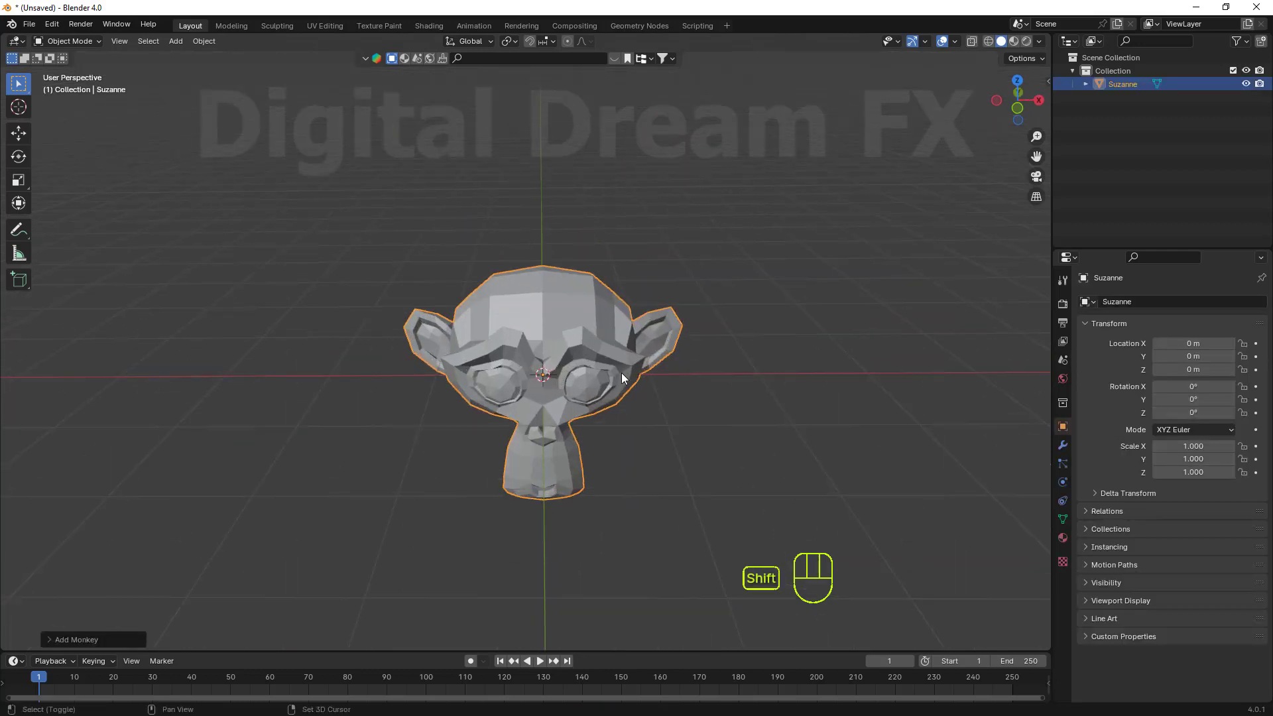
shift+middle_drag(622, 372, 653, 407)
shift+middle_drag(653, 406, 636, 311)
Add a Subdivision Surface modifier to the monkey mesh
click(1063, 445)
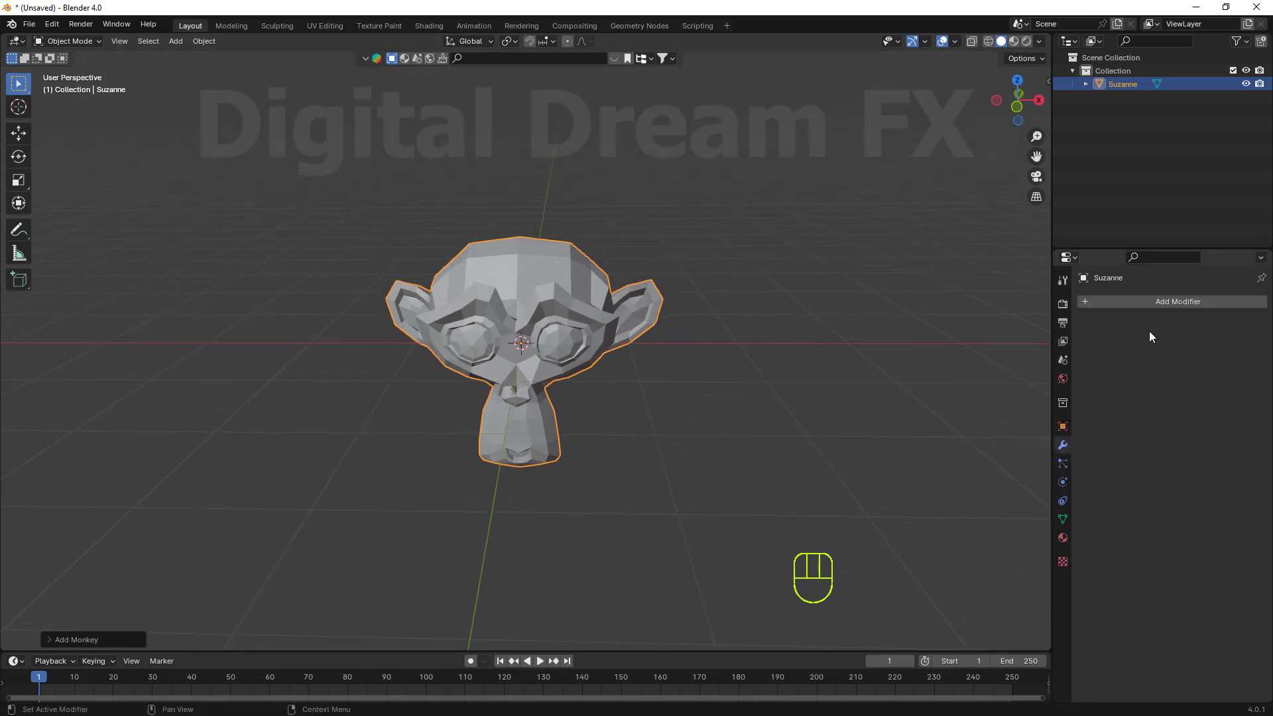
click(1156, 301)
mouse_move(1154, 305)
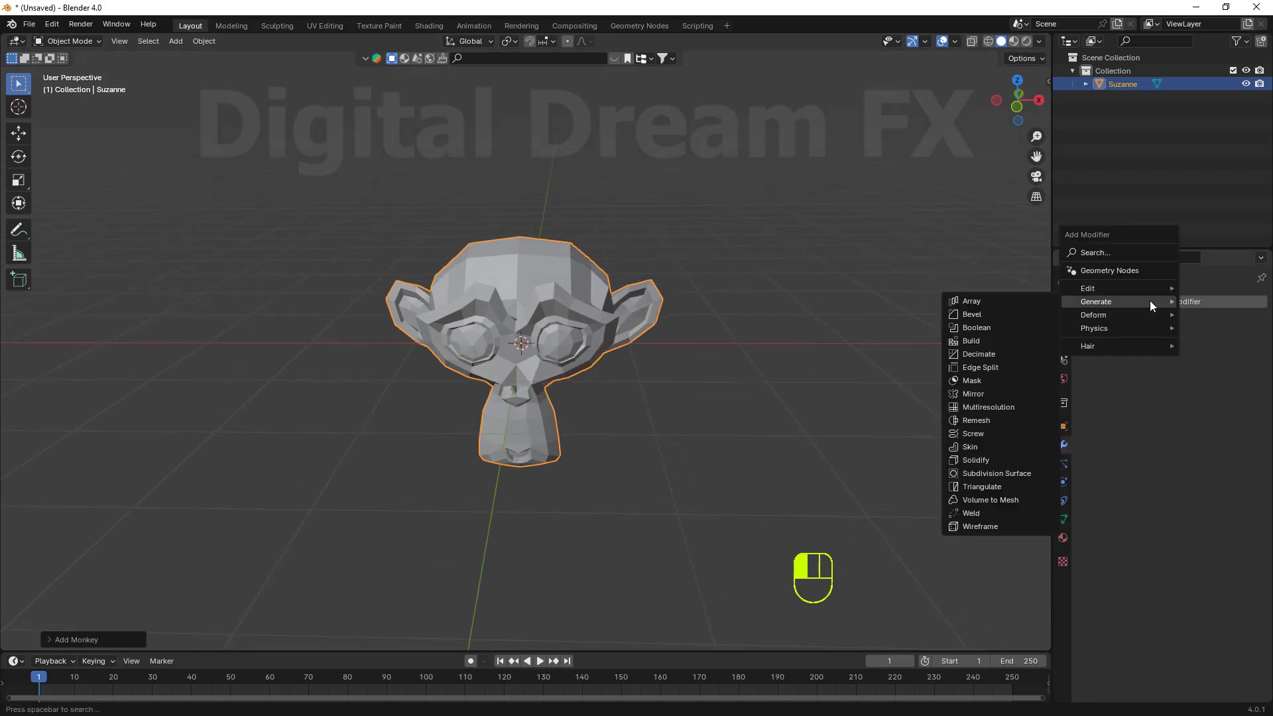
click(994, 475)
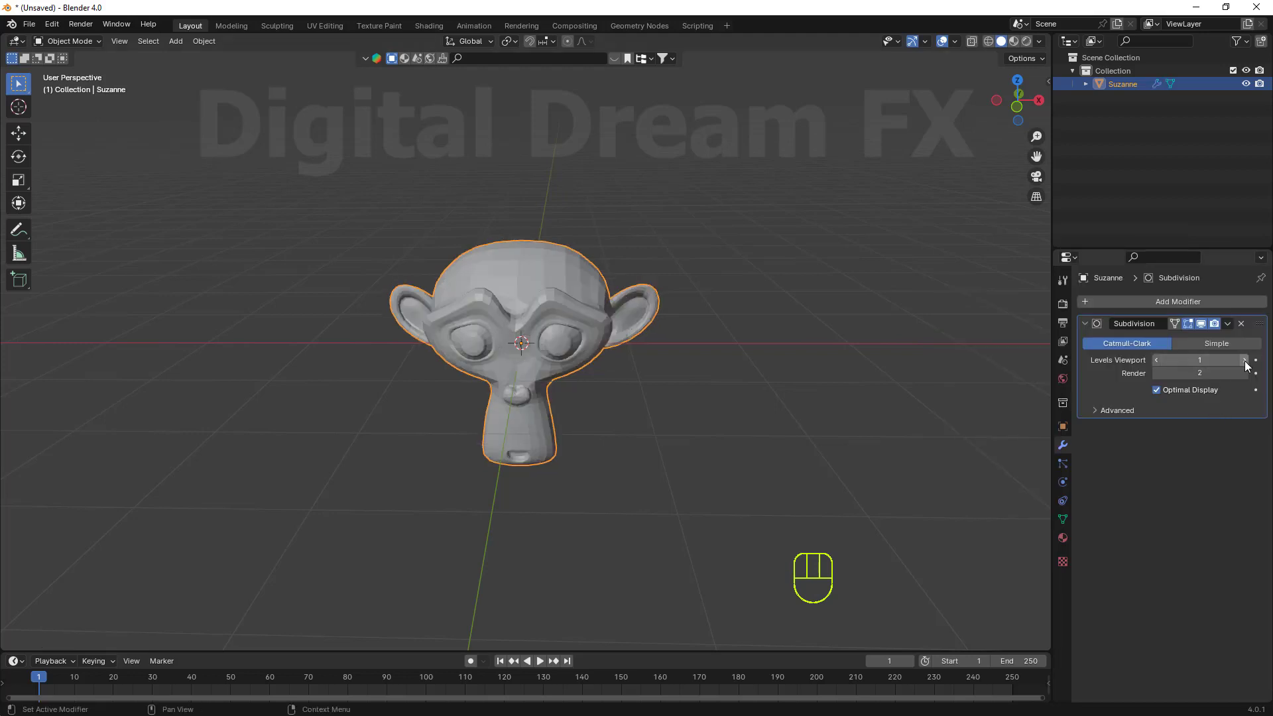
Set the Subdivision modifier's viewport level to 3 on the monkey mesh
click(1245, 361)
click(666, 393)
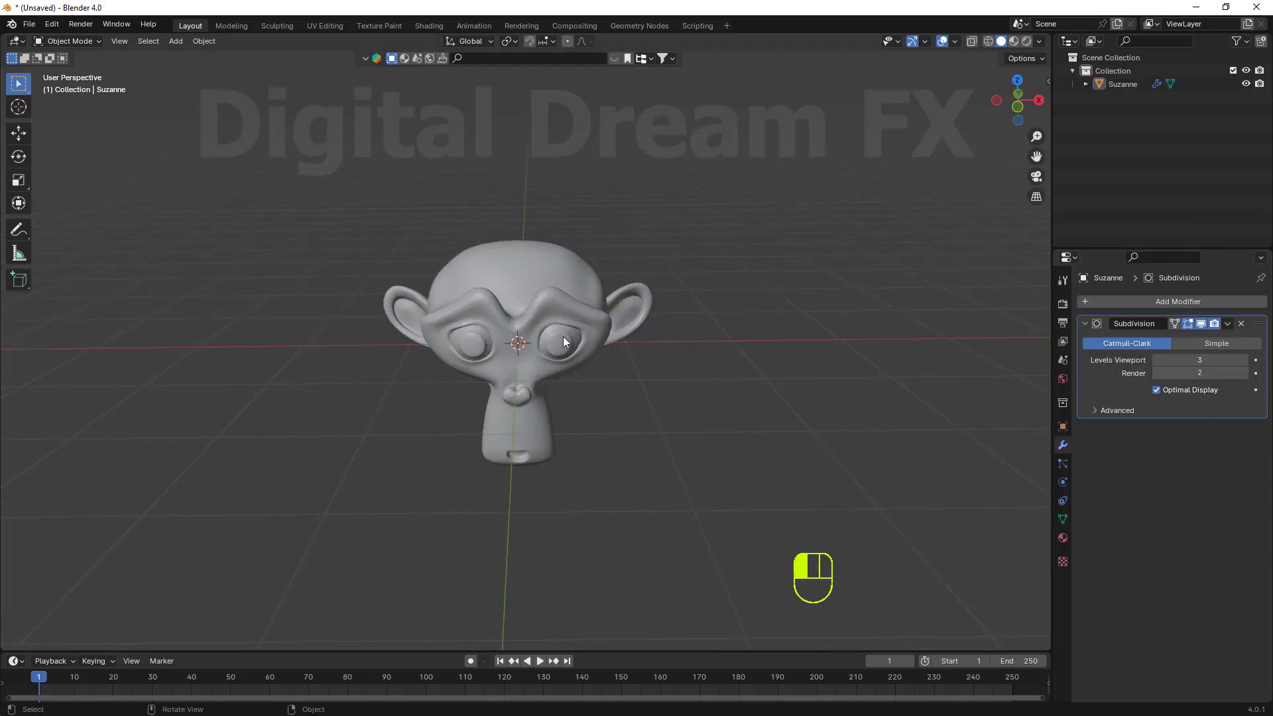
click(563, 336)
middle_drag(563, 336, 534, 239)
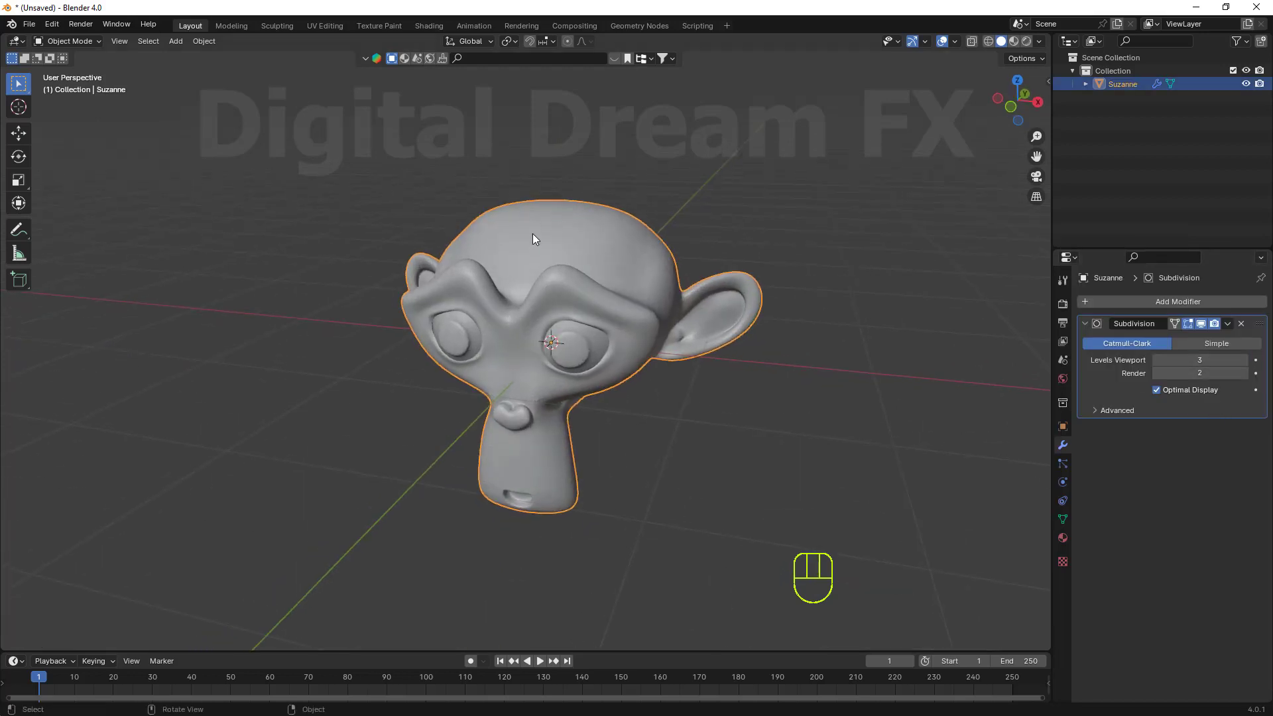
Shade the monkey smooth and apply its Subdivision modifier
right_click(579, 264)
click(559, 269)
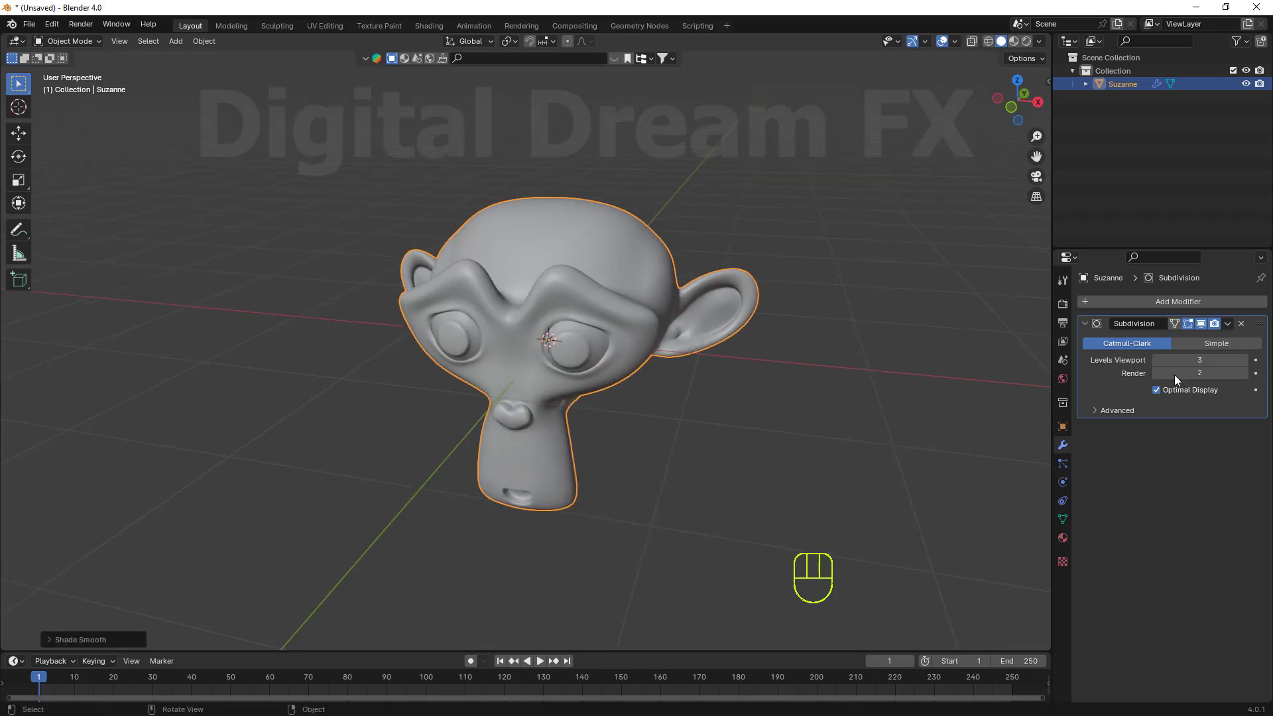
click(1228, 324)
click(1193, 340)
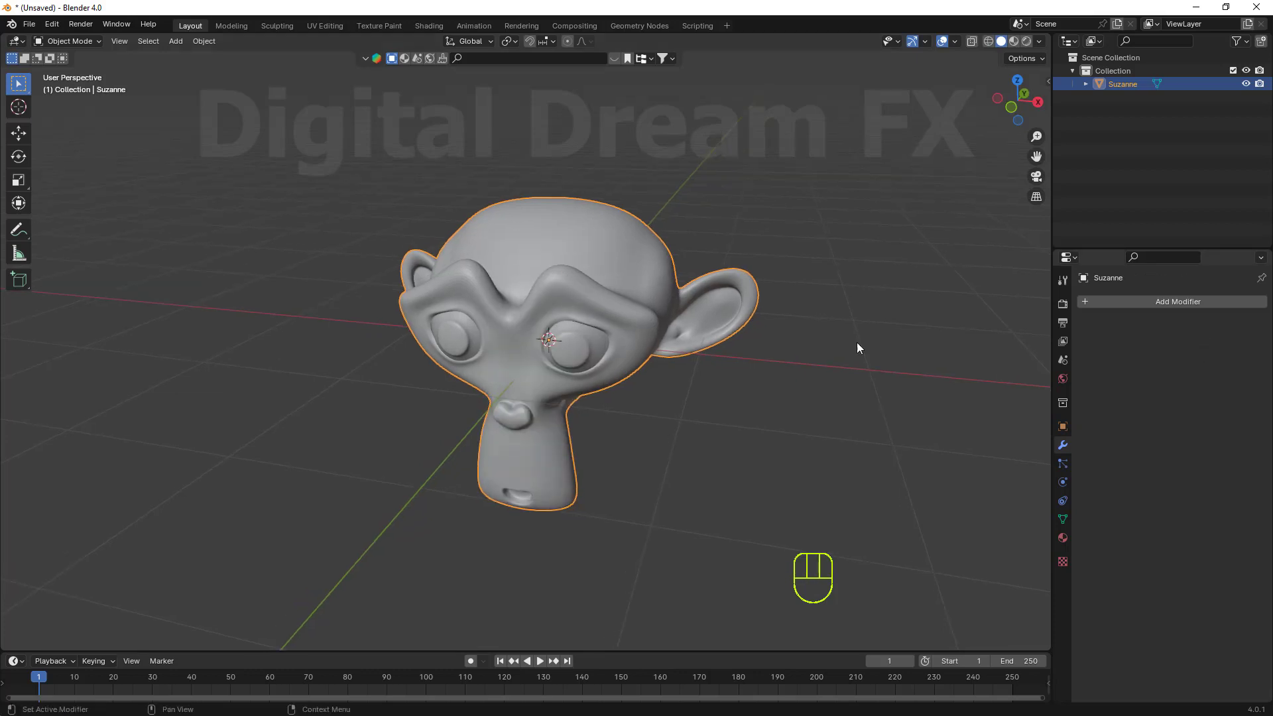
Examine the monkey's subdivided topology in Edit Mode from several angles, including the head, face and ear
middle_drag(857, 342, 422, 174)
key(Tab)
scroll(597, 241, up, 3)
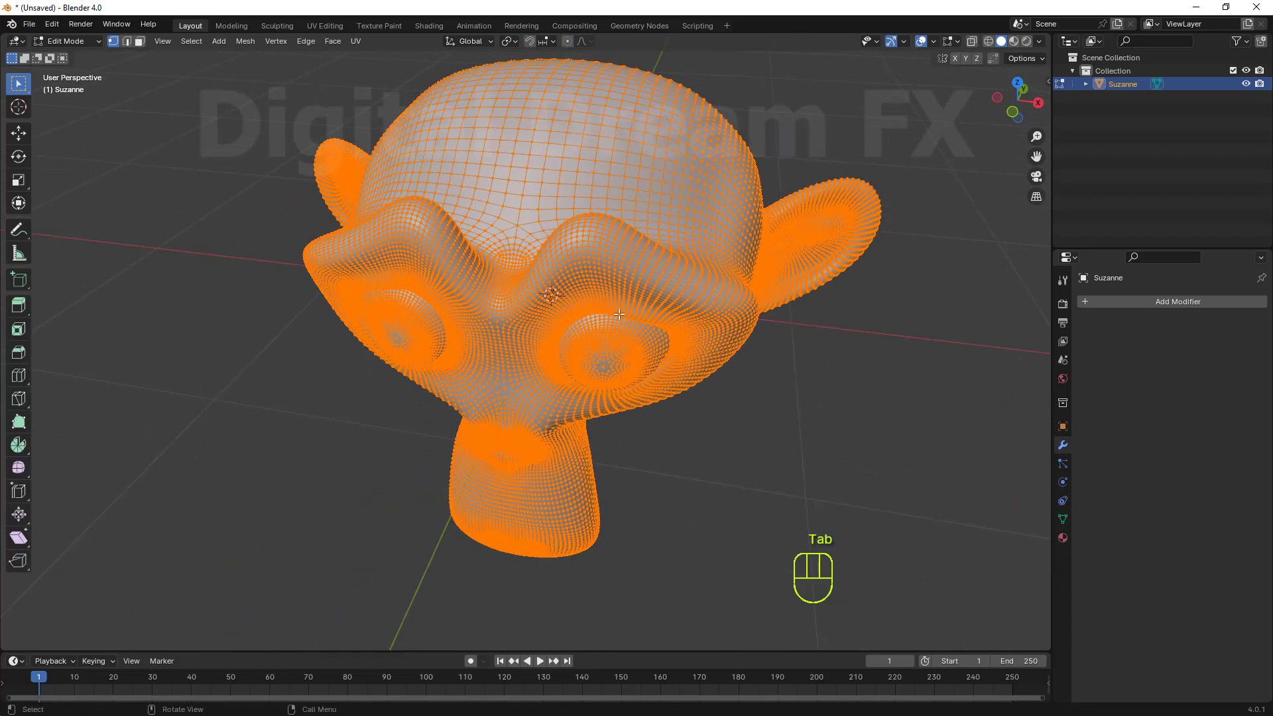
middle_drag(618, 314, 506, 349)
scroll(506, 349, up, 2)
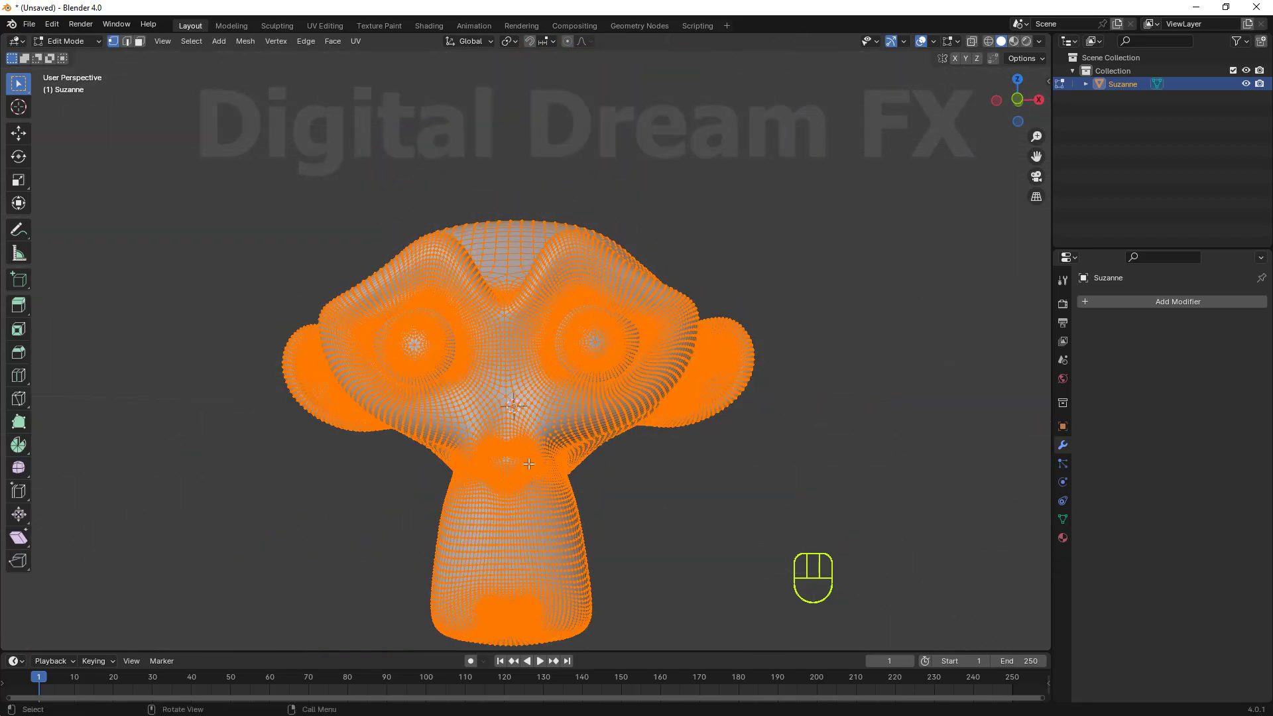
middle_drag(687, 442, 569, 249)
middle_drag(699, 266, 594, 200)
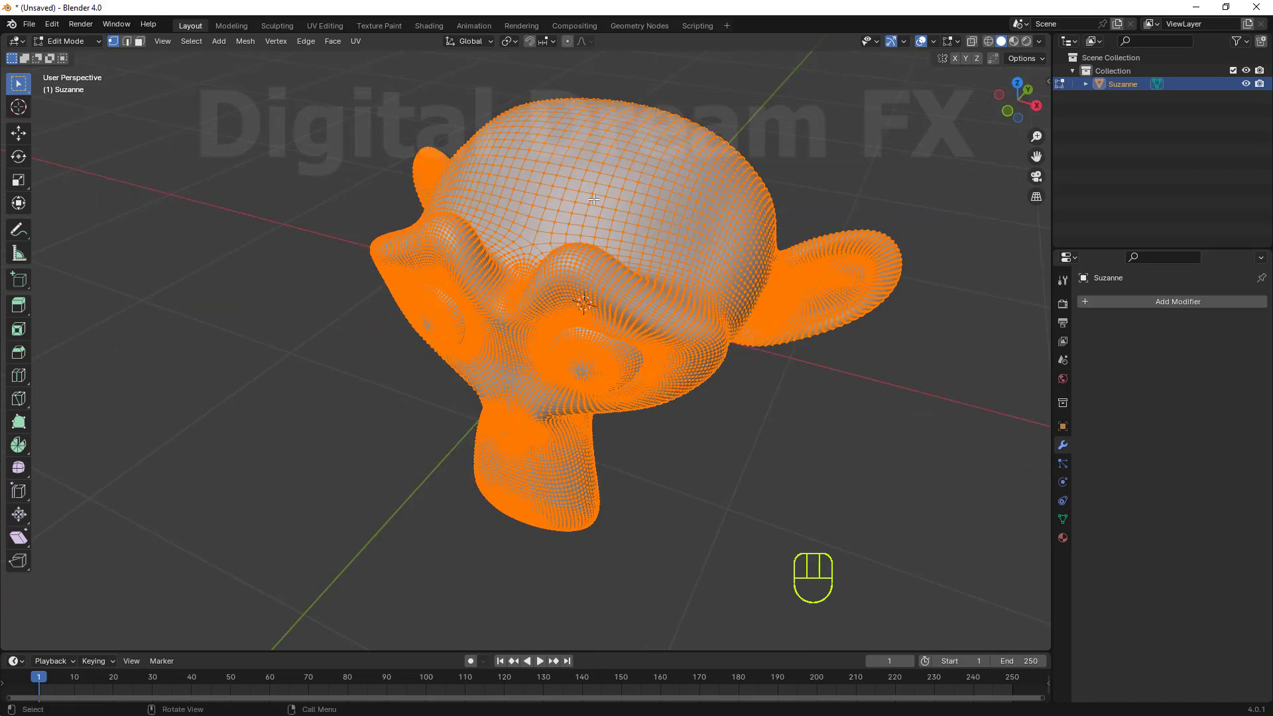
middle_drag(685, 206, 684, 246)
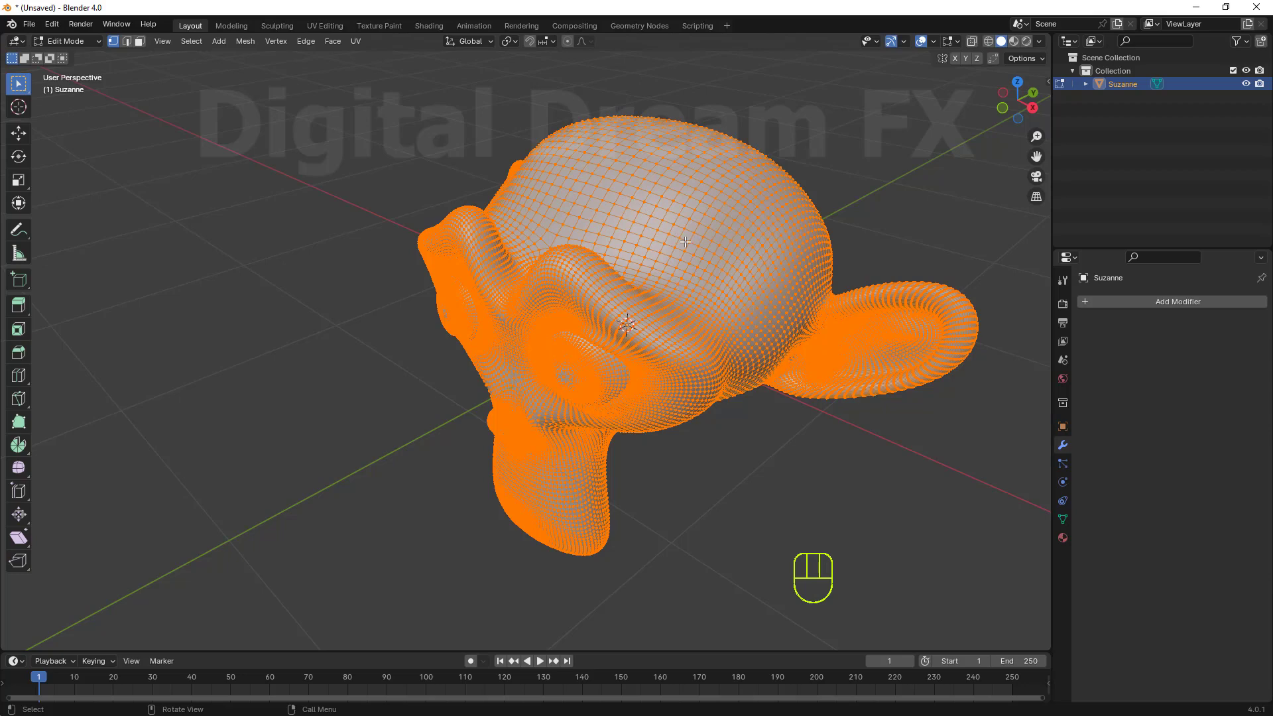
middle_drag(685, 242, 261, 276)
key(Tab)
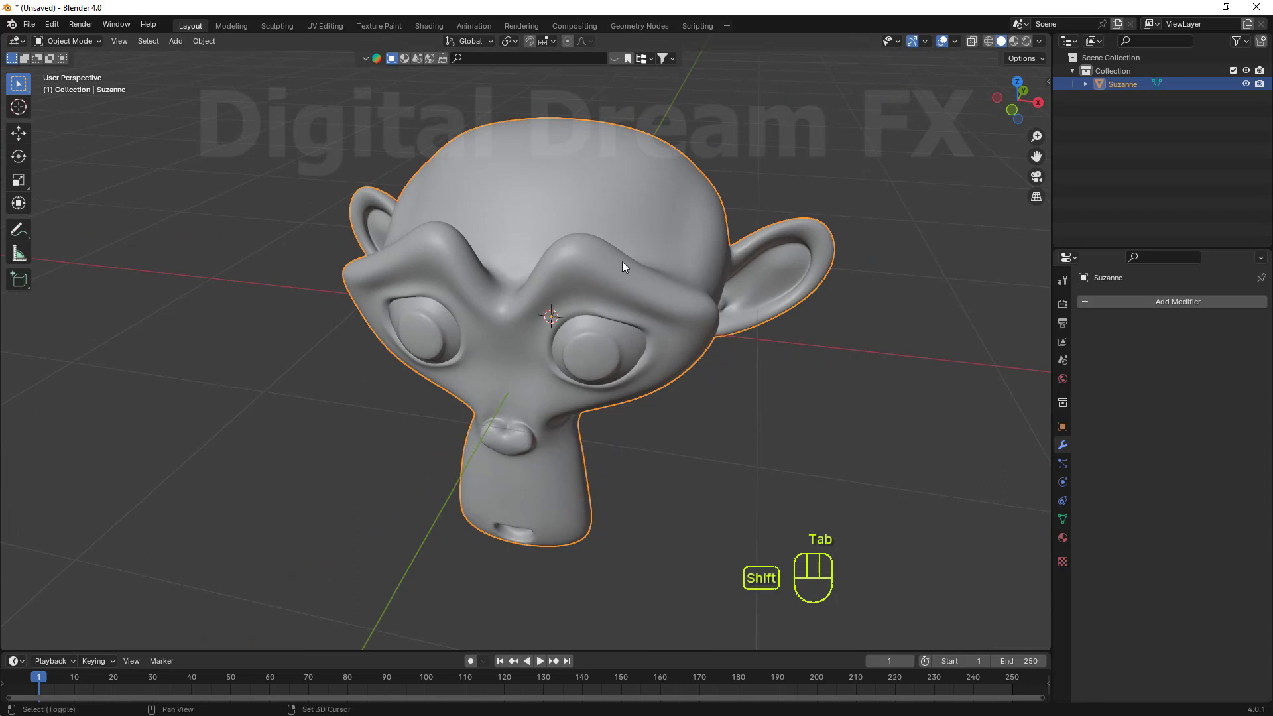
Move the monkey straight up along Z until its chin sits at the level of the world origin
middle_drag(622, 261, 584, 272)
scroll(610, 251, down, 3)
scroll(597, 270, down, 2)
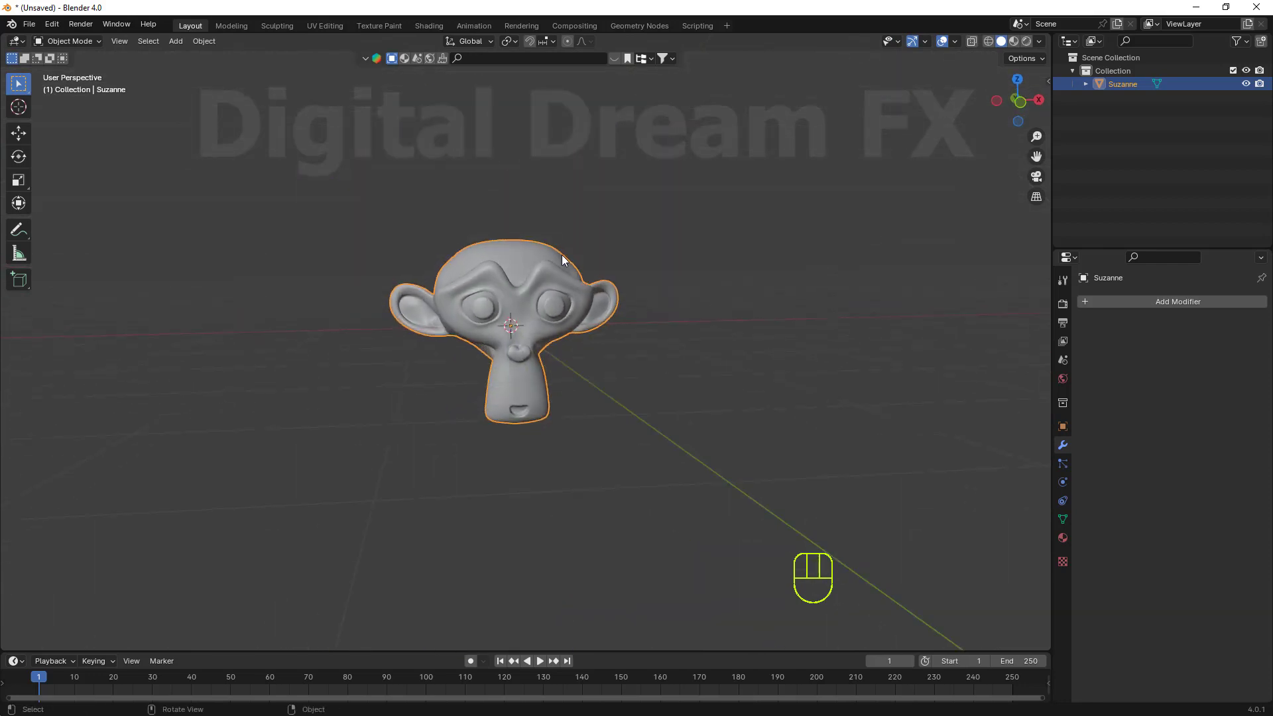
key(g)
key(z)
click(570, 162)
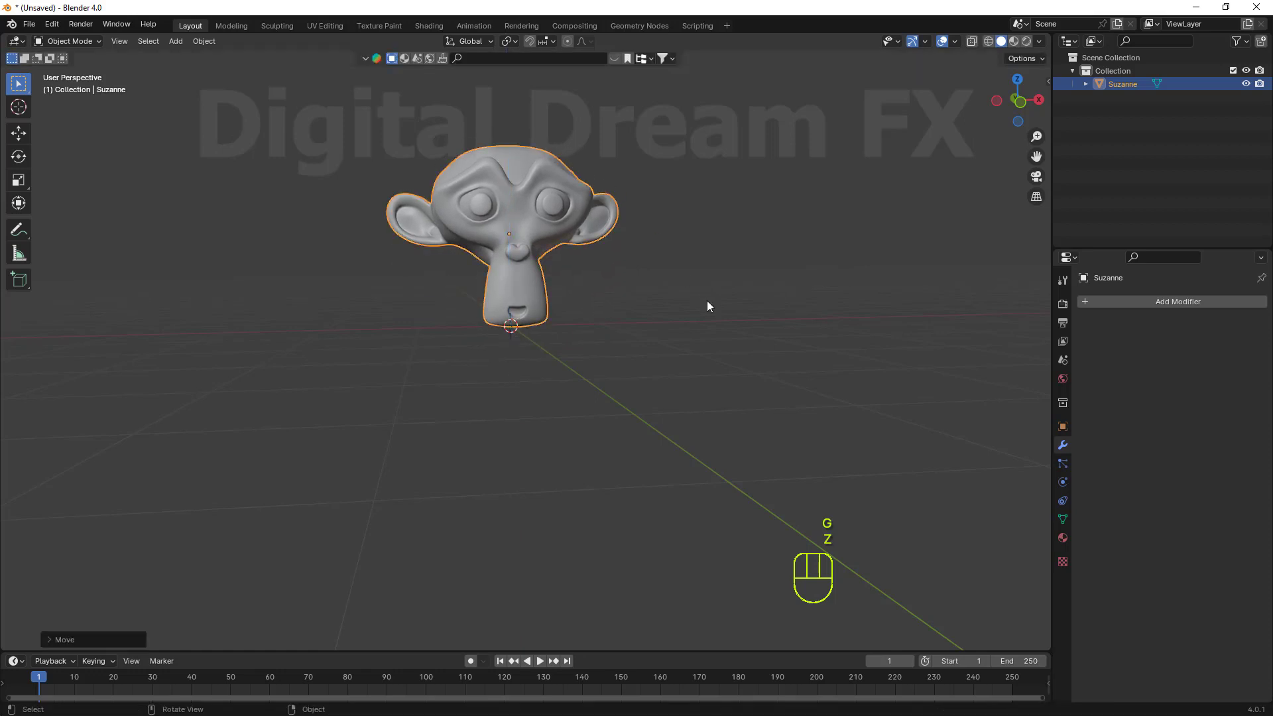
Deselect the monkey and add a plane mesh at the world origin beneath it
middle_drag(780, 315, 602, 424)
scroll(678, 310, up, 4)
middle_drag(606, 342, 636, 325)
middle_drag(643, 256, 647, 325)
scroll(681, 293, down, 2)
click(647, 325)
key(shift+a)
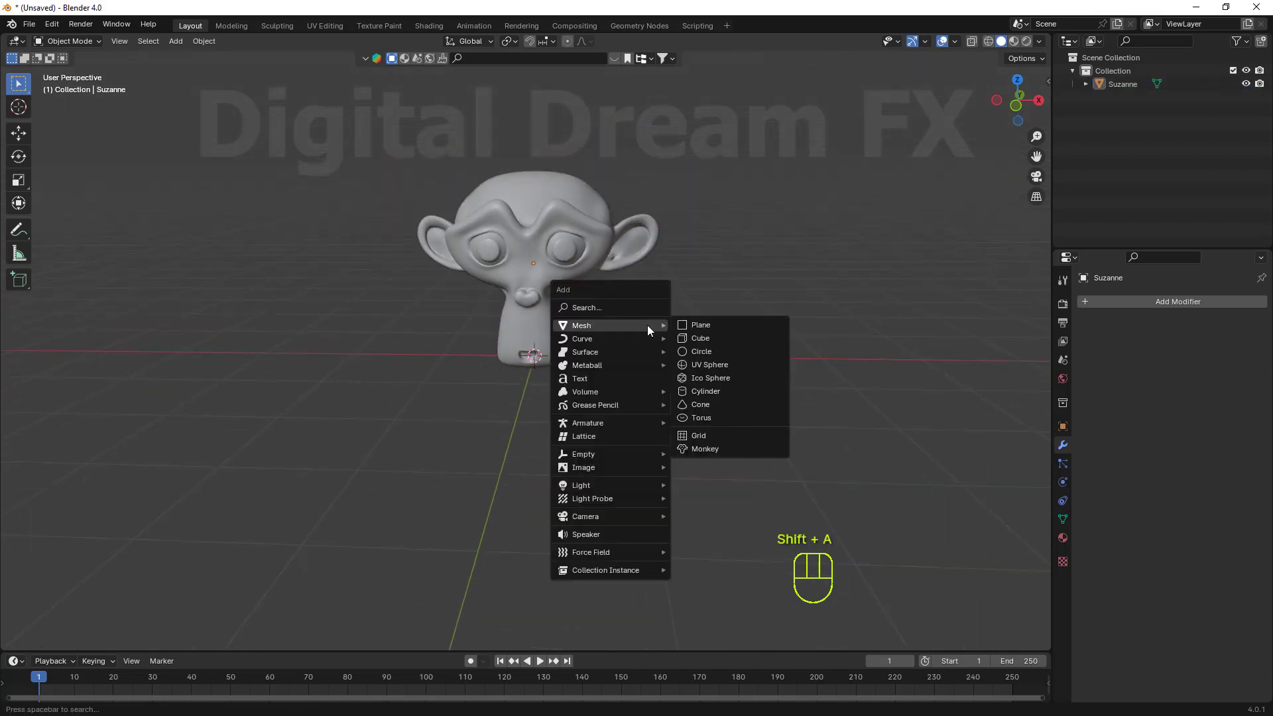
mouse_move(624, 324)
click(706, 324)
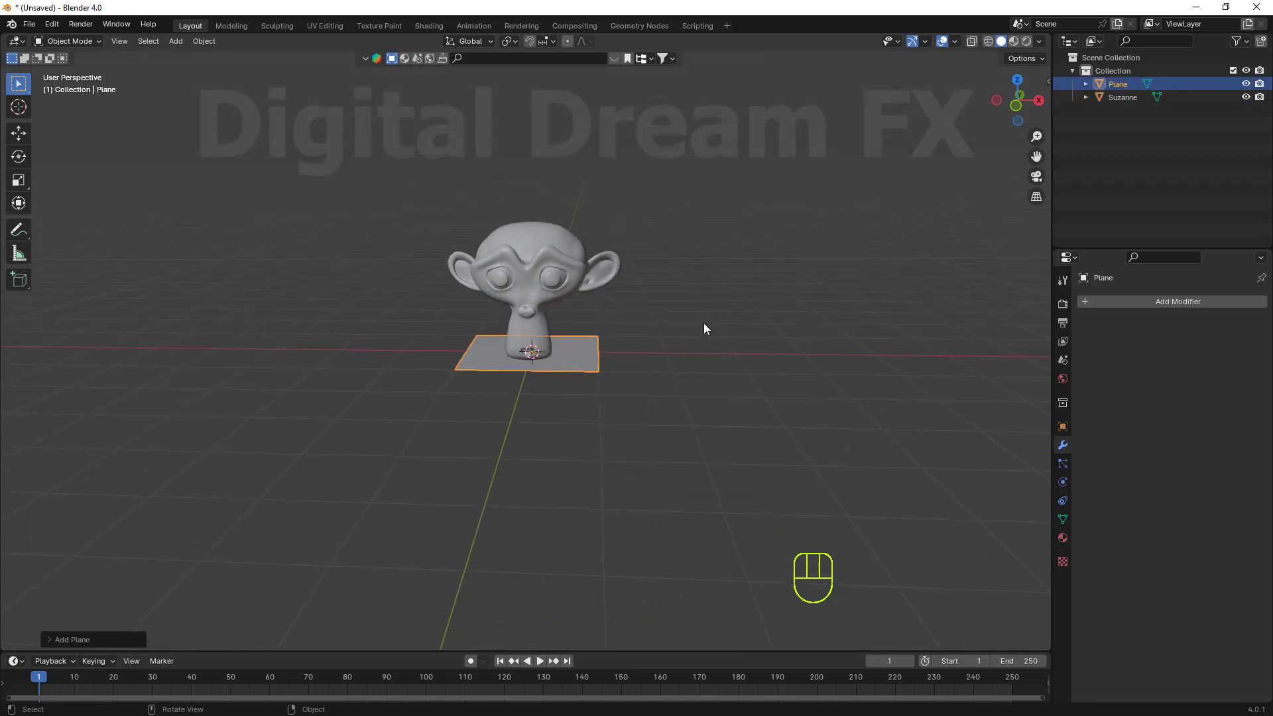
Set the solid viewport shading colour to Random to tell the monkey and the plane apart
mouse_move(702, 324)
middle_down()
mouse_move(606, 347)
mouse_move(622, 341)
middle_up()
click(1040, 41)
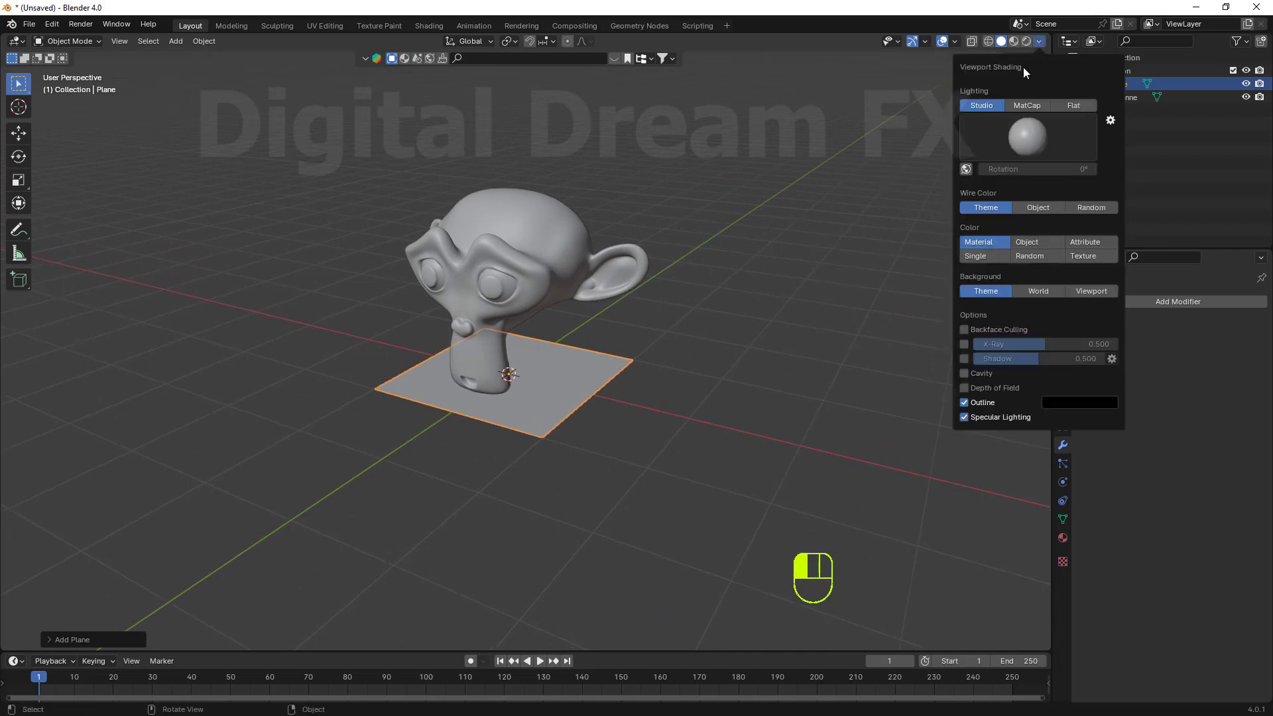
click(1029, 256)
mouse_move(530, 246)
middle_down()
mouse_move(561, 230)
mouse_move(507, 287)
mouse_move(545, 227)
mouse_move(510, 475)
middle_up()
middle_drag(536, 408, 537, 373)
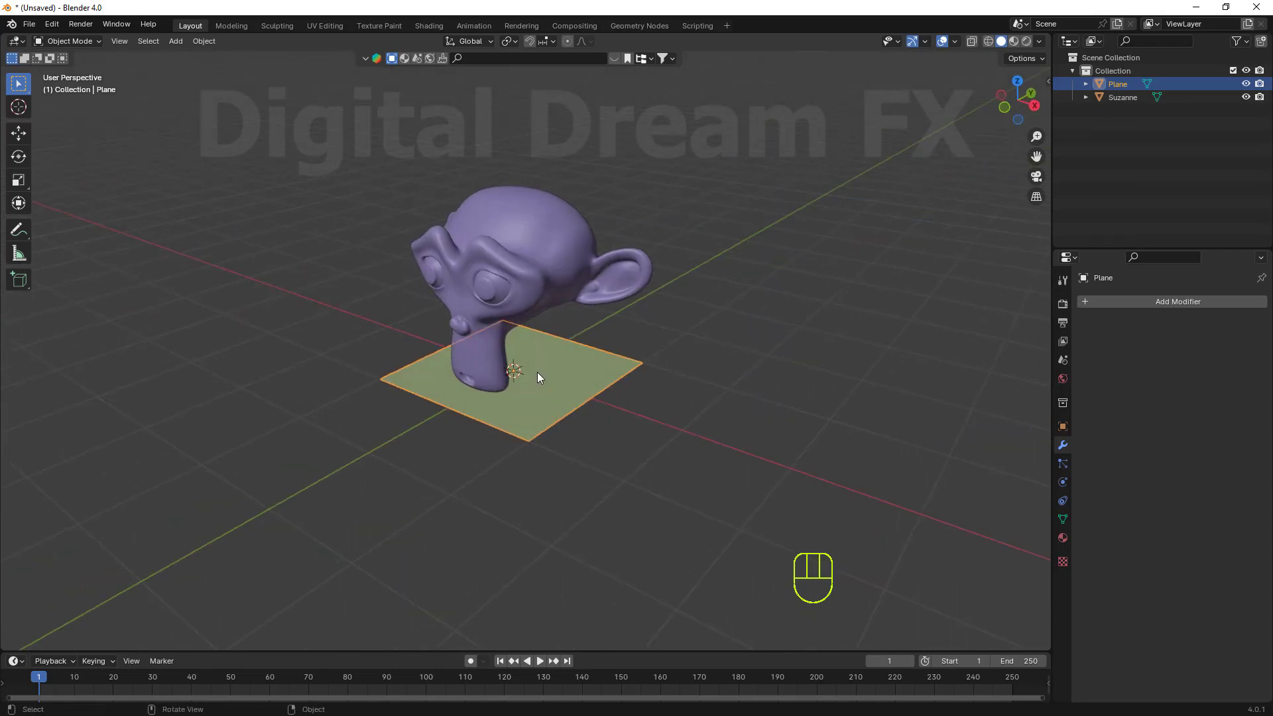
Scale the plane's geometry down to a small patch at the origin in Edit Mode
key(Tab)
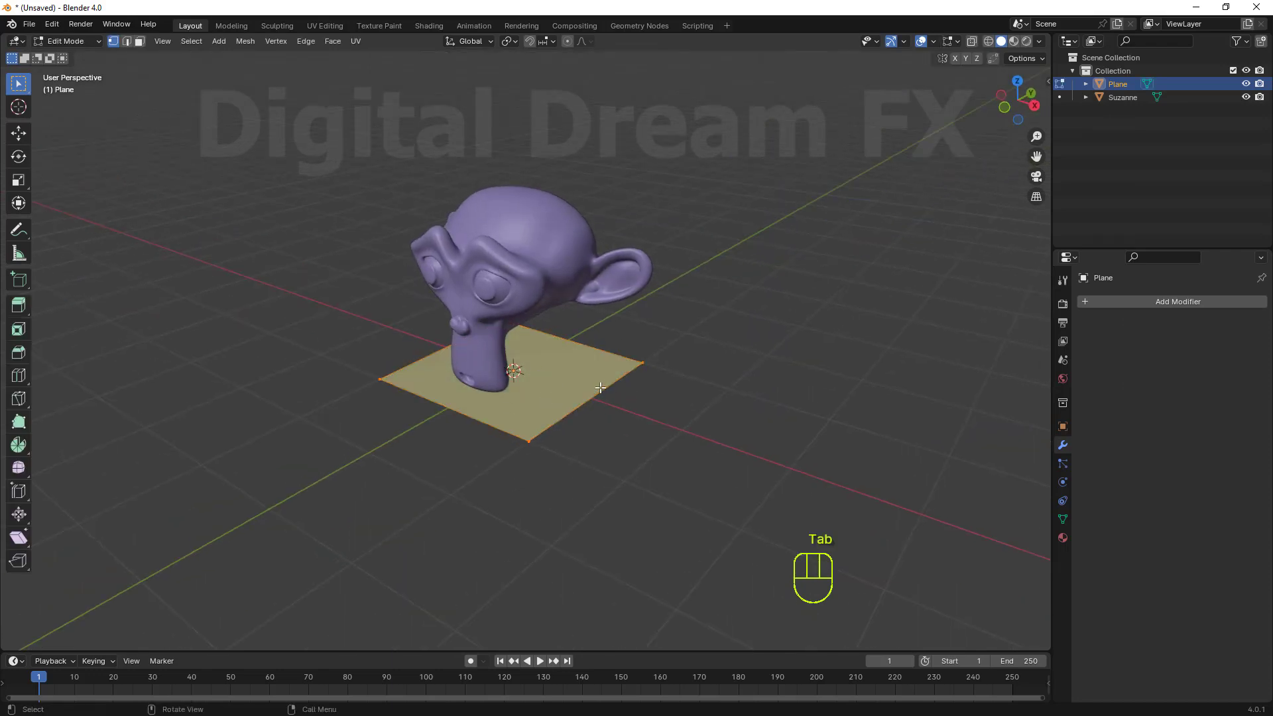
middle_drag(802, 504, 782, 506)
drag(750, 510, 312, 252)
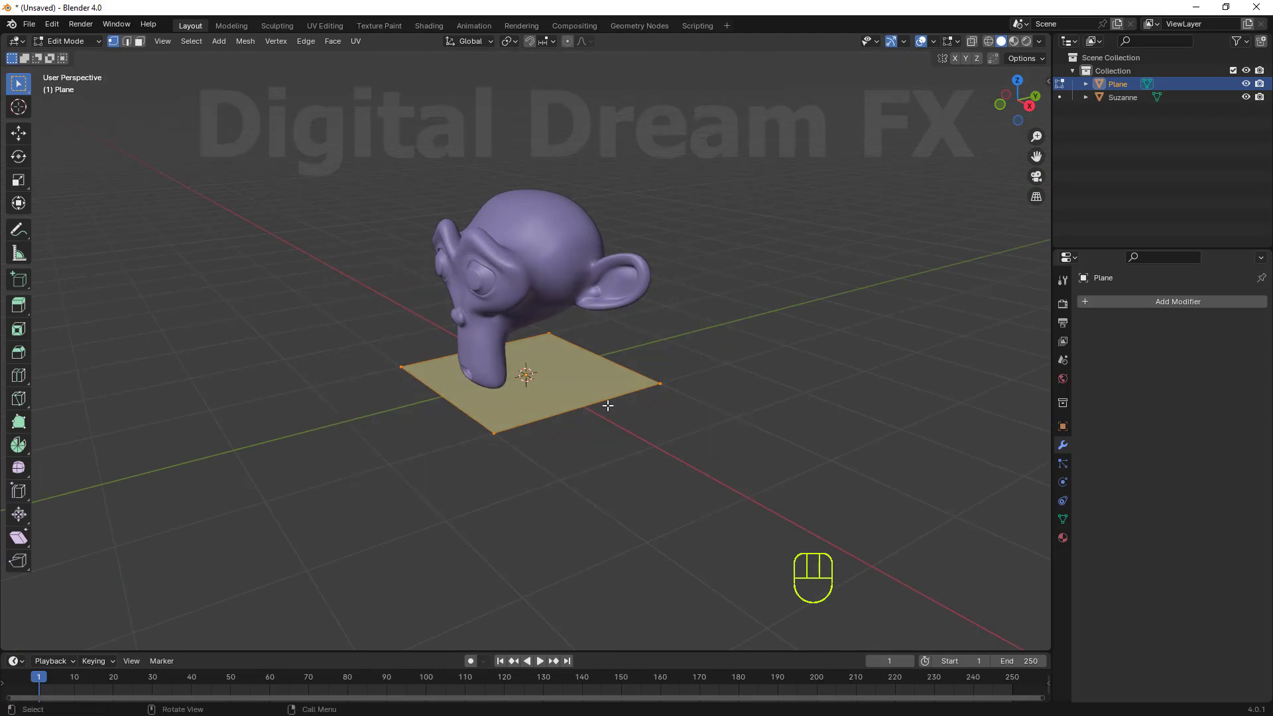
middle_drag(606, 404, 704, 428)
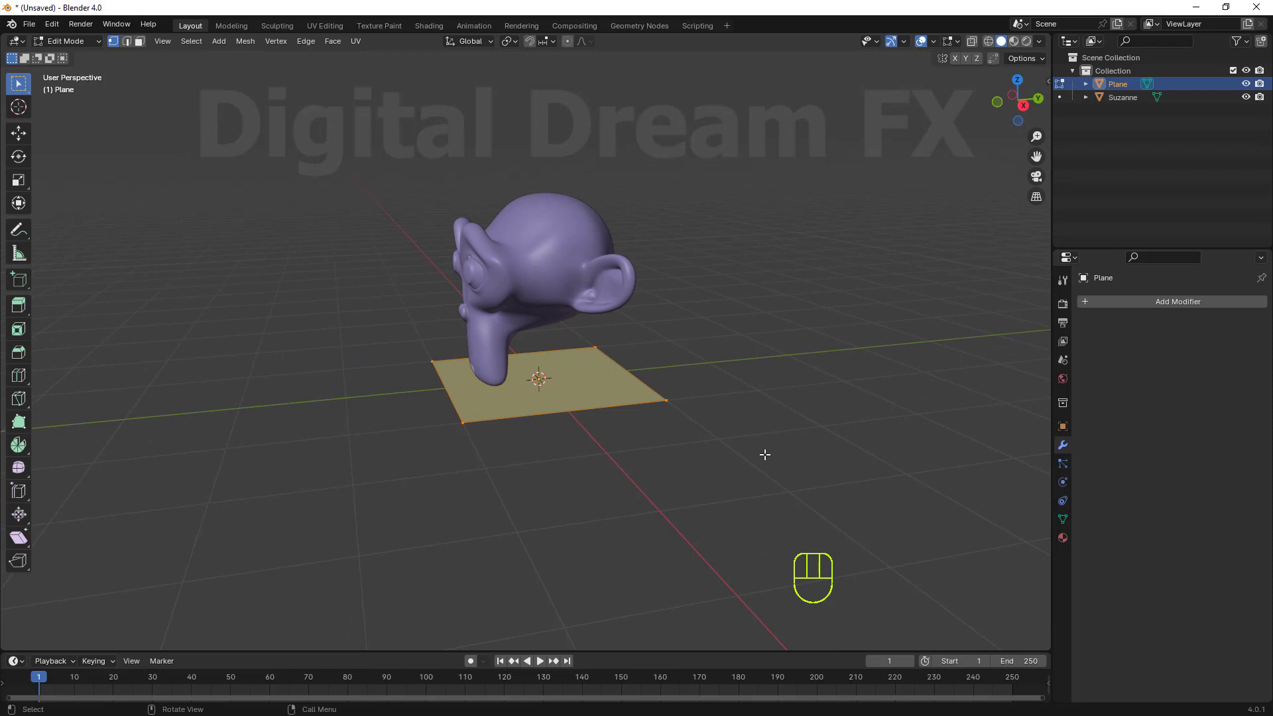
key(s)
click(661, 417)
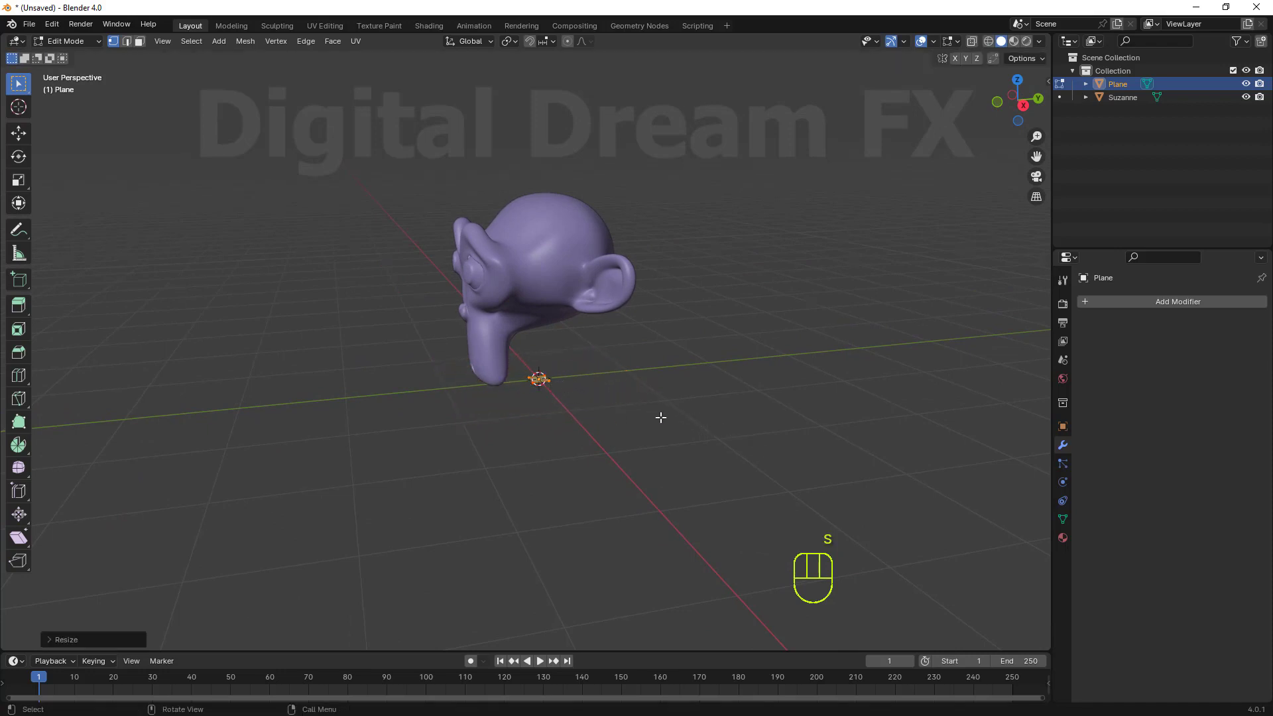
Move the small plane in the right orthographic view to just above the monkey's forehead, about -0.33 m in Y and 1.9 m in Z
middle_drag(661, 417, 617, 415)
key(KP_3)
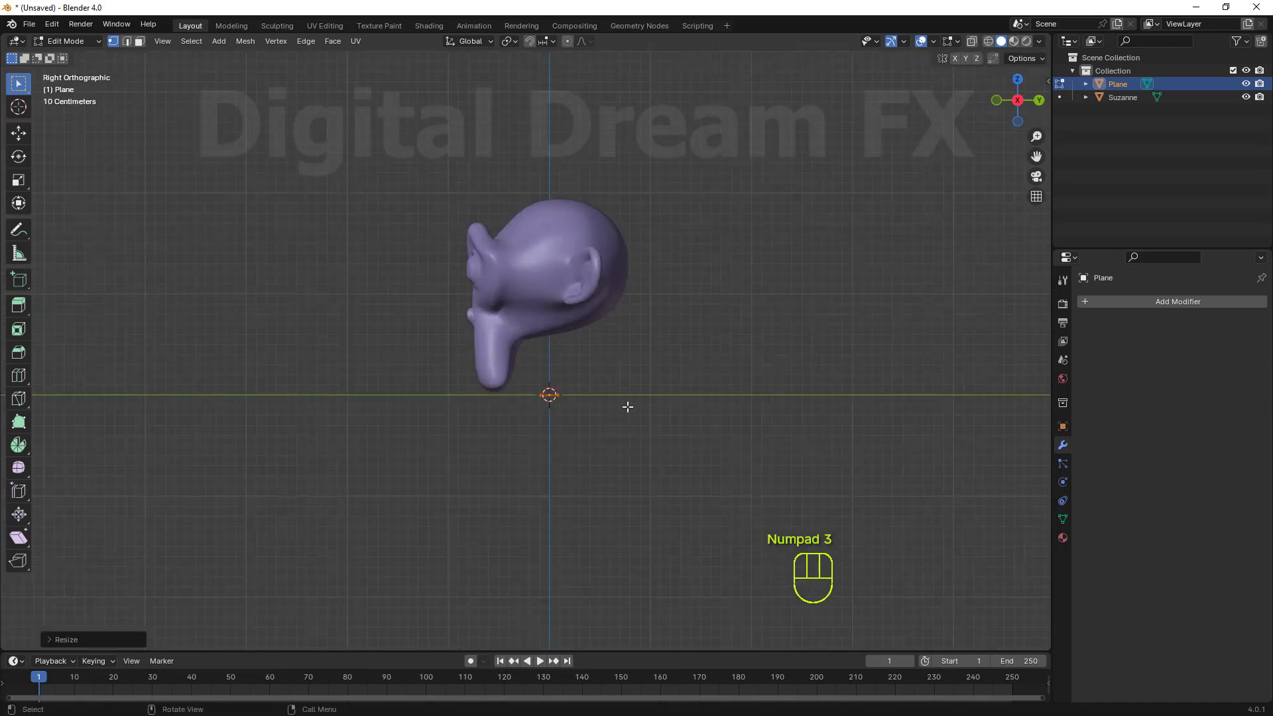
key(g)
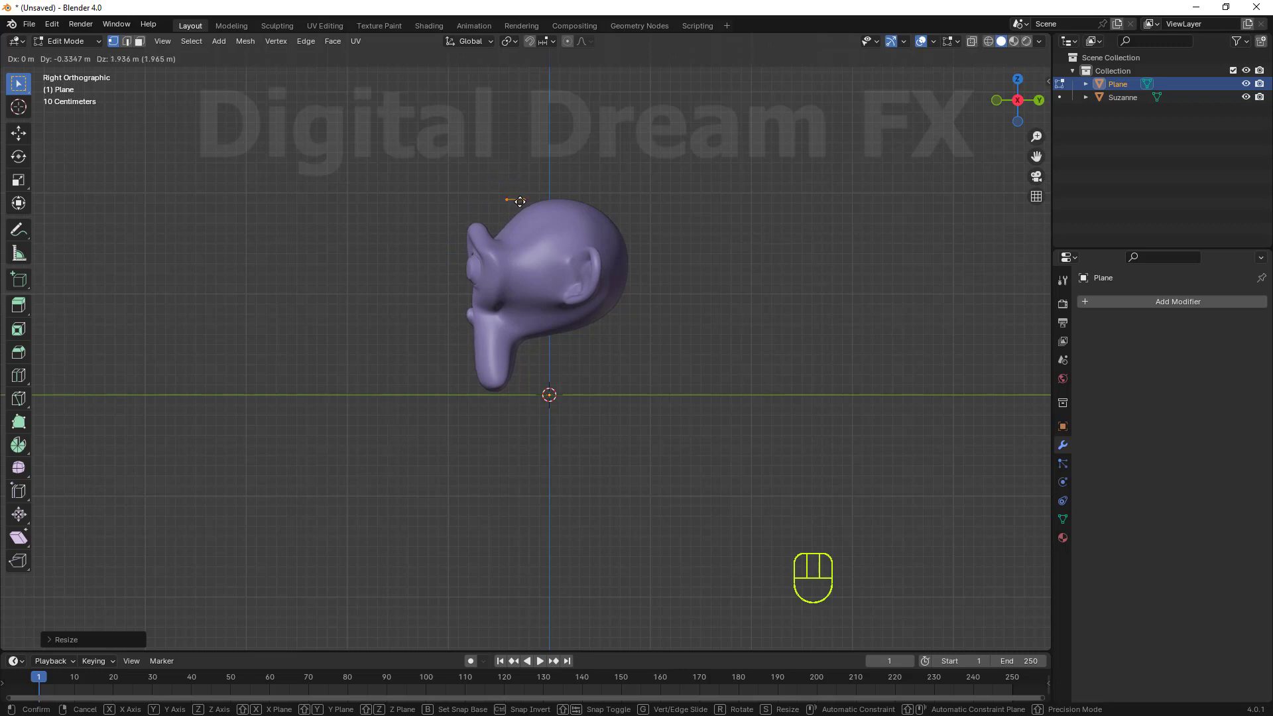
click(520, 203)
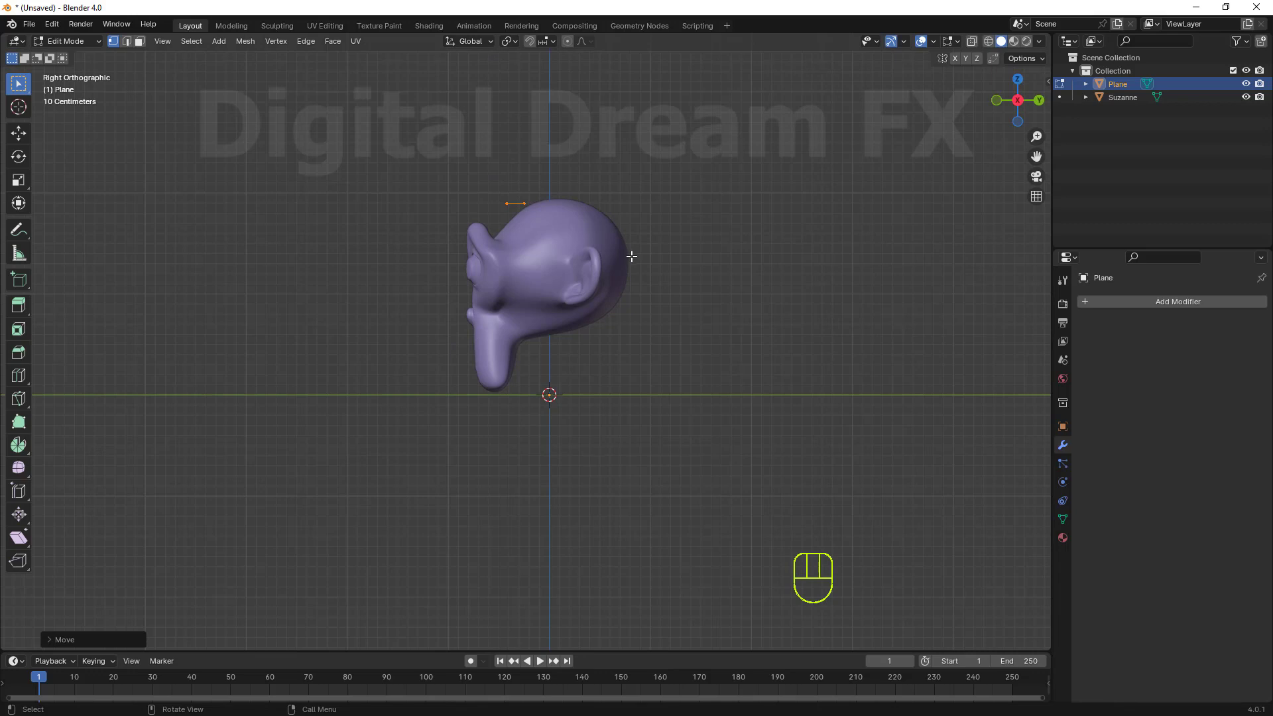
Rotate the small plane to match the forehead's slope and move it against the monkey's surface
key(r)
click(628, 171)
key(g)
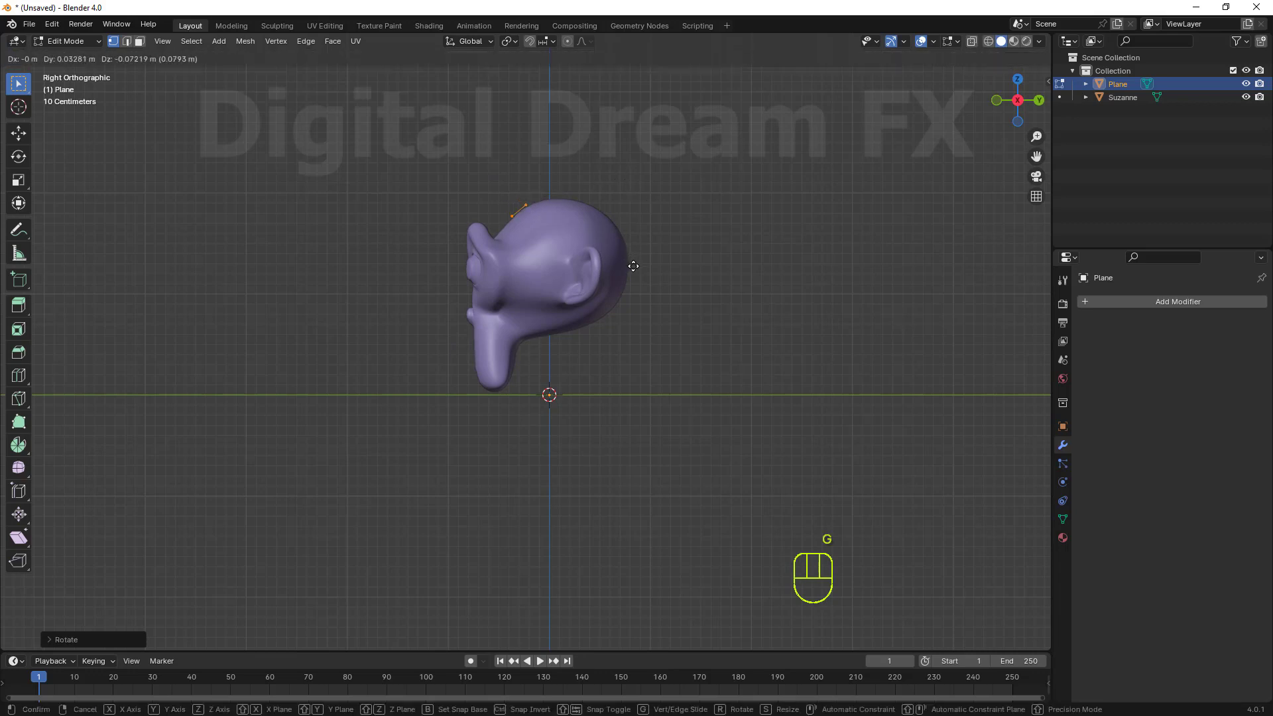
click(634, 266)
Move the small plane in the front view off the centre line, toward positive X on the forehead
middle_drag(588, 344, 736, 395)
scroll(620, 372, up, 5)
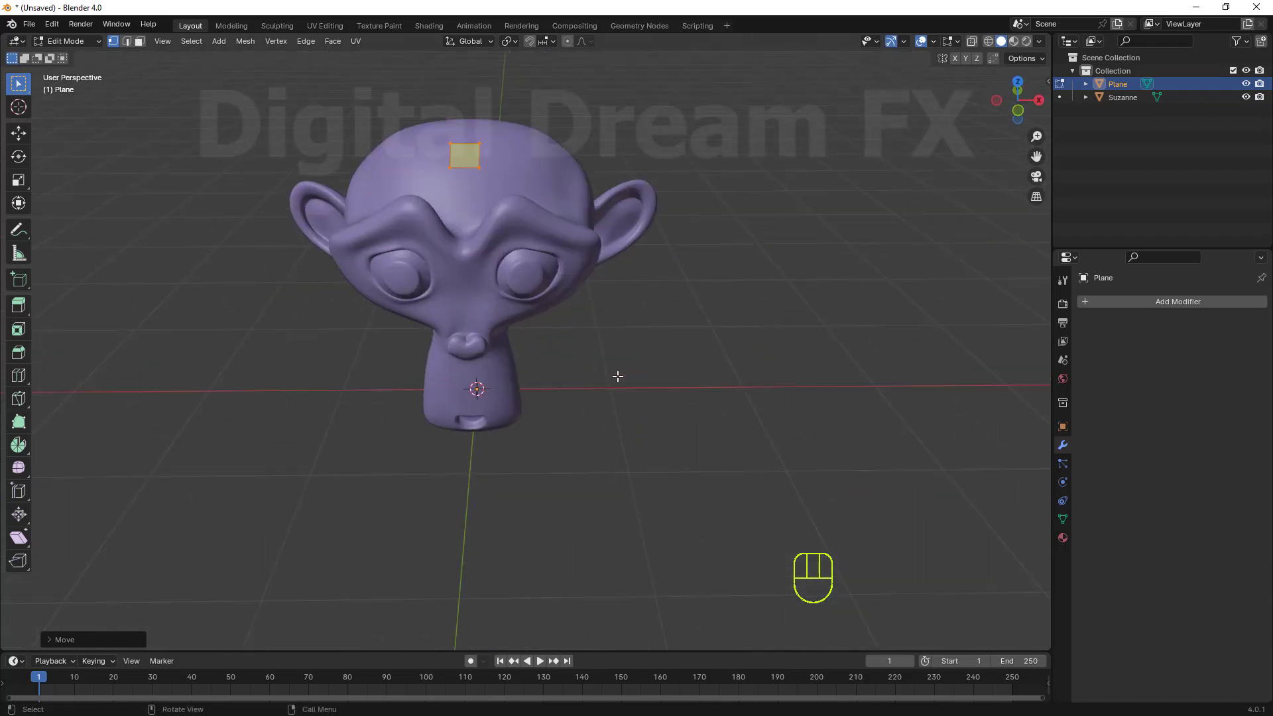
key(KP_1)
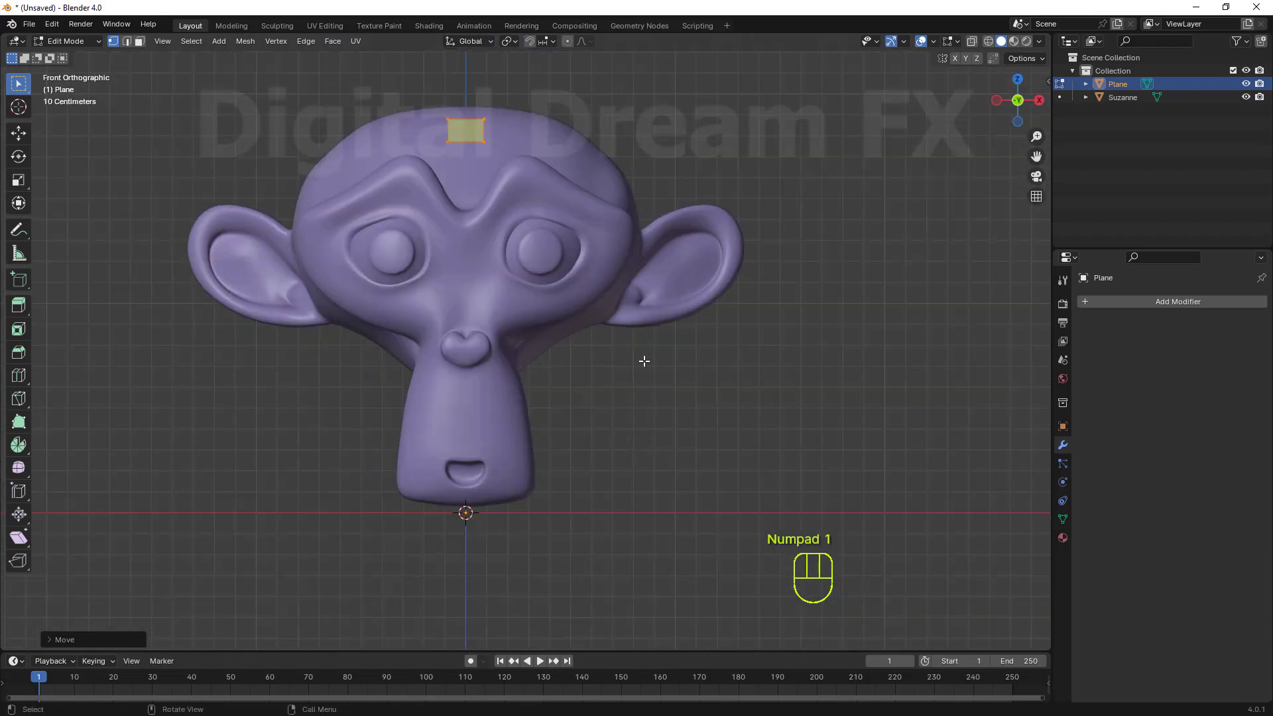
scroll(647, 364, up, 2)
shift+middle_drag(657, 370, 700, 562)
scroll(692, 513, down, 2)
key(g)
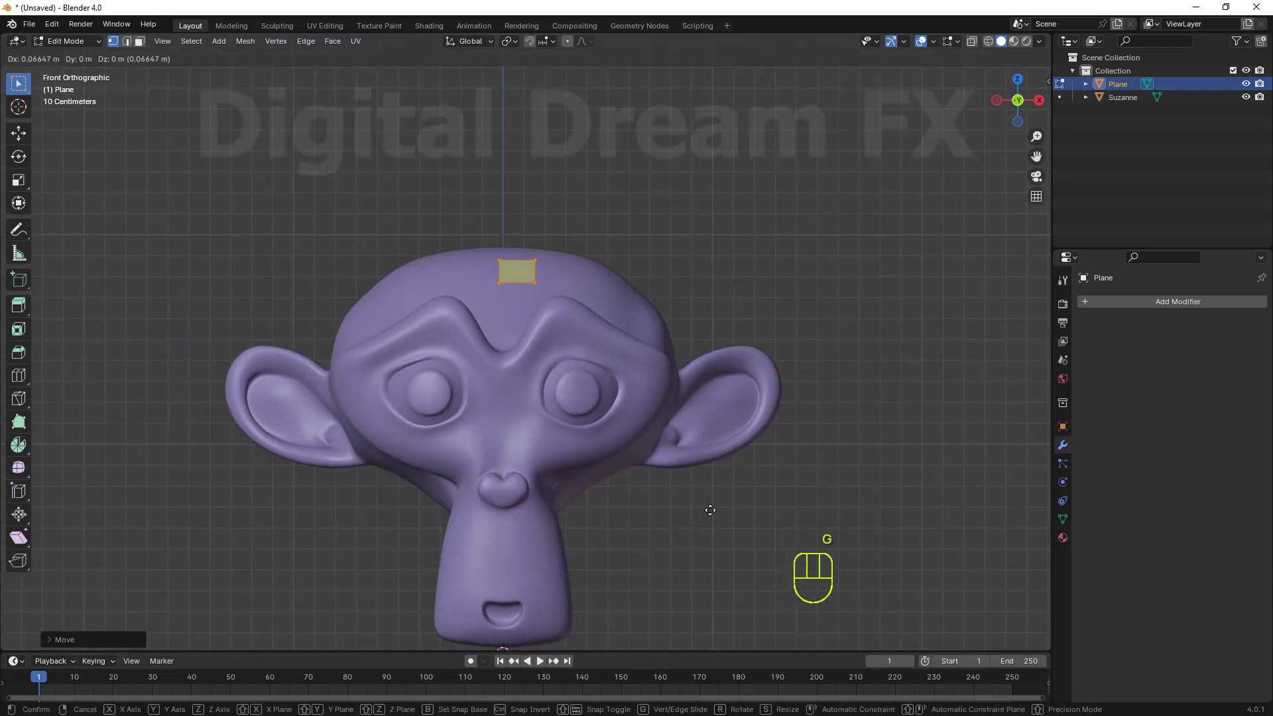
click(735, 515)
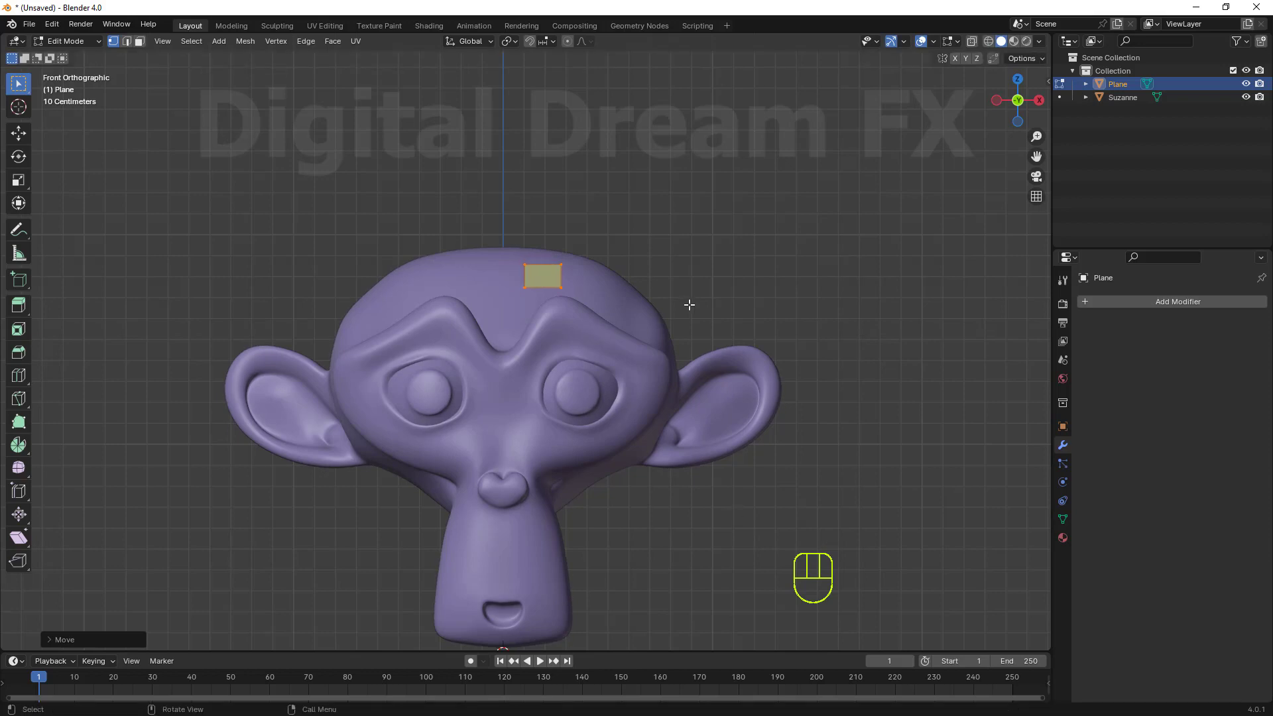
Add a Mirror modifier on the X axis to the plane and enable Clipping
click(1118, 85)
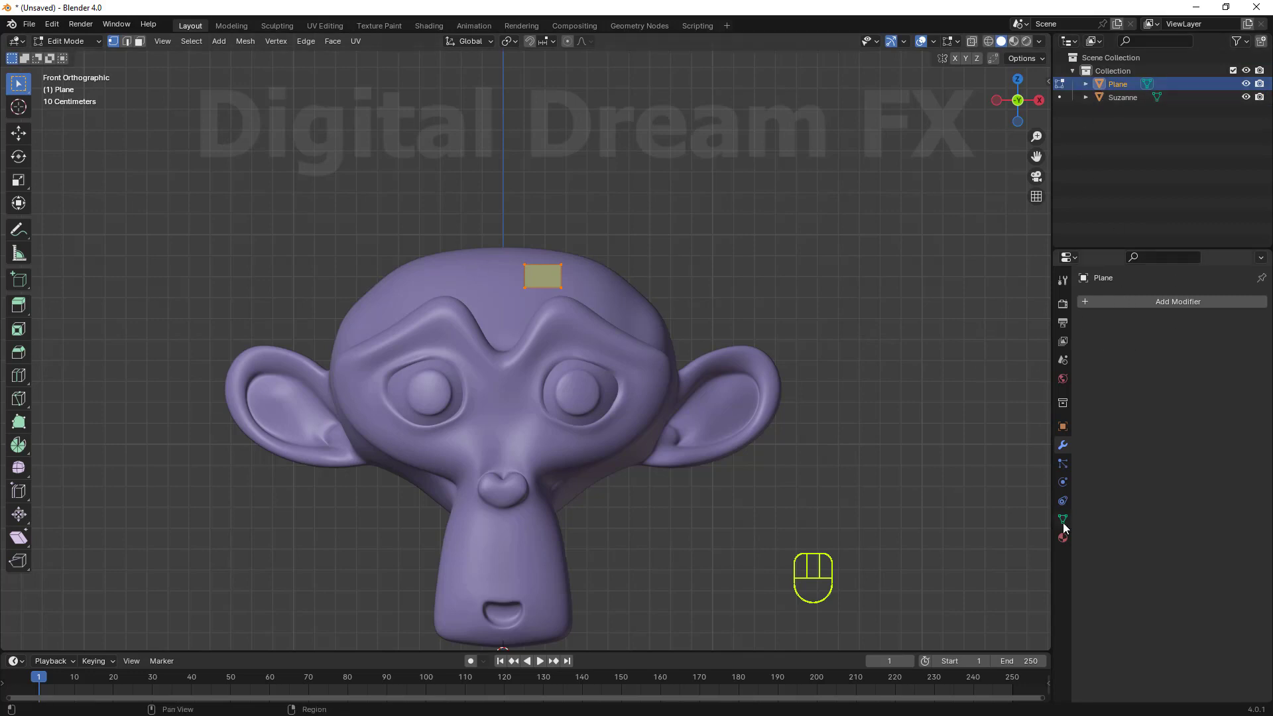
click(1137, 303)
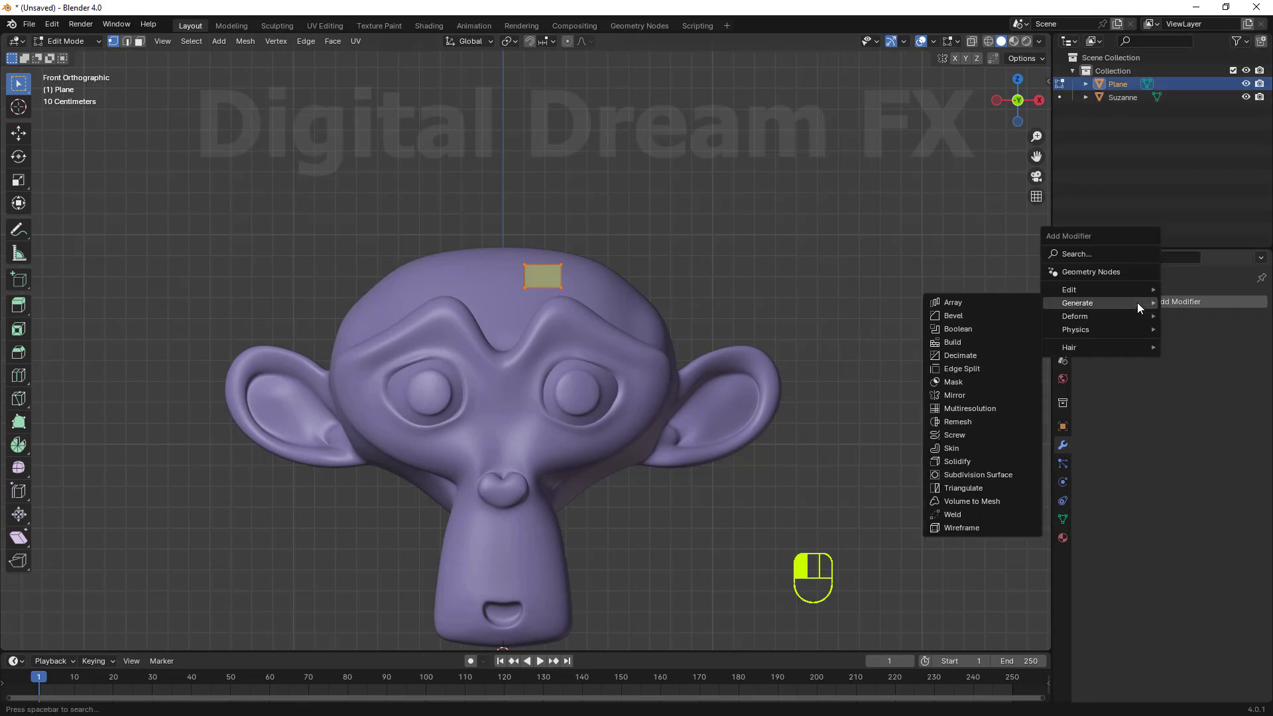
click(980, 396)
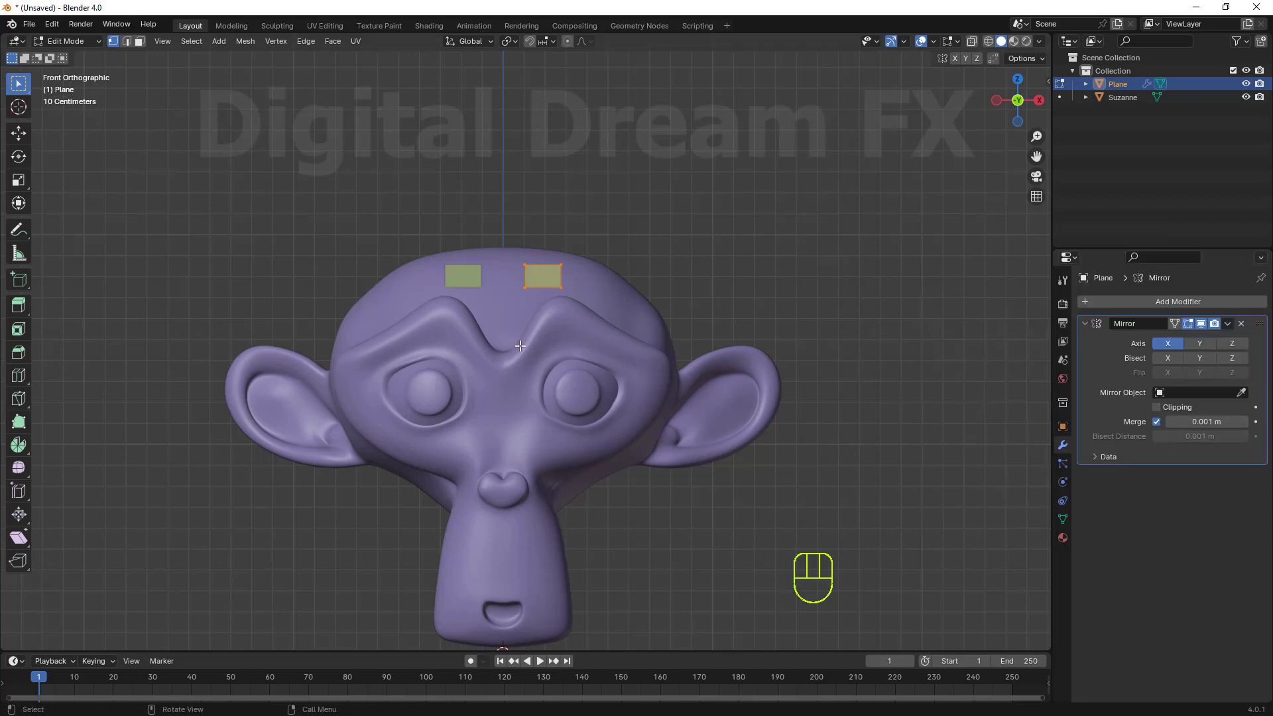
scroll(522, 550, down, 2)
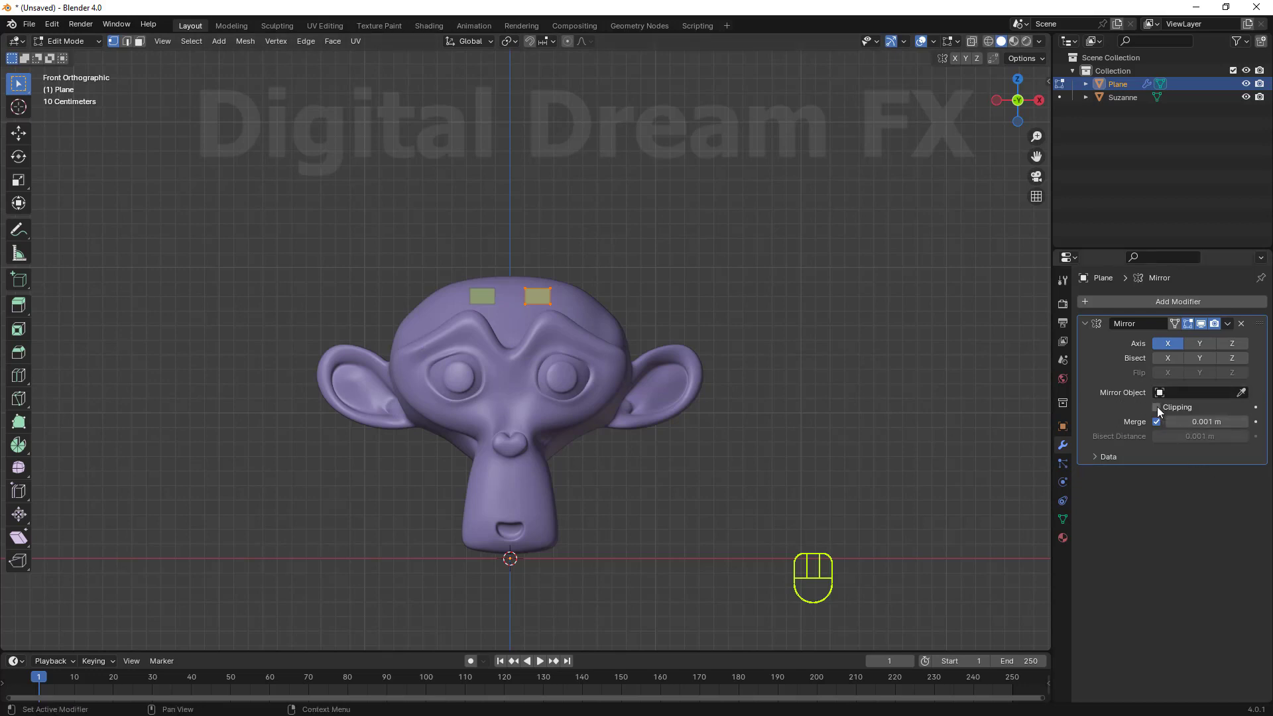
Move the plane's lower and upper inner vertices onto the centre line so both mirrored halves join
scroll(606, 344, up, 6)
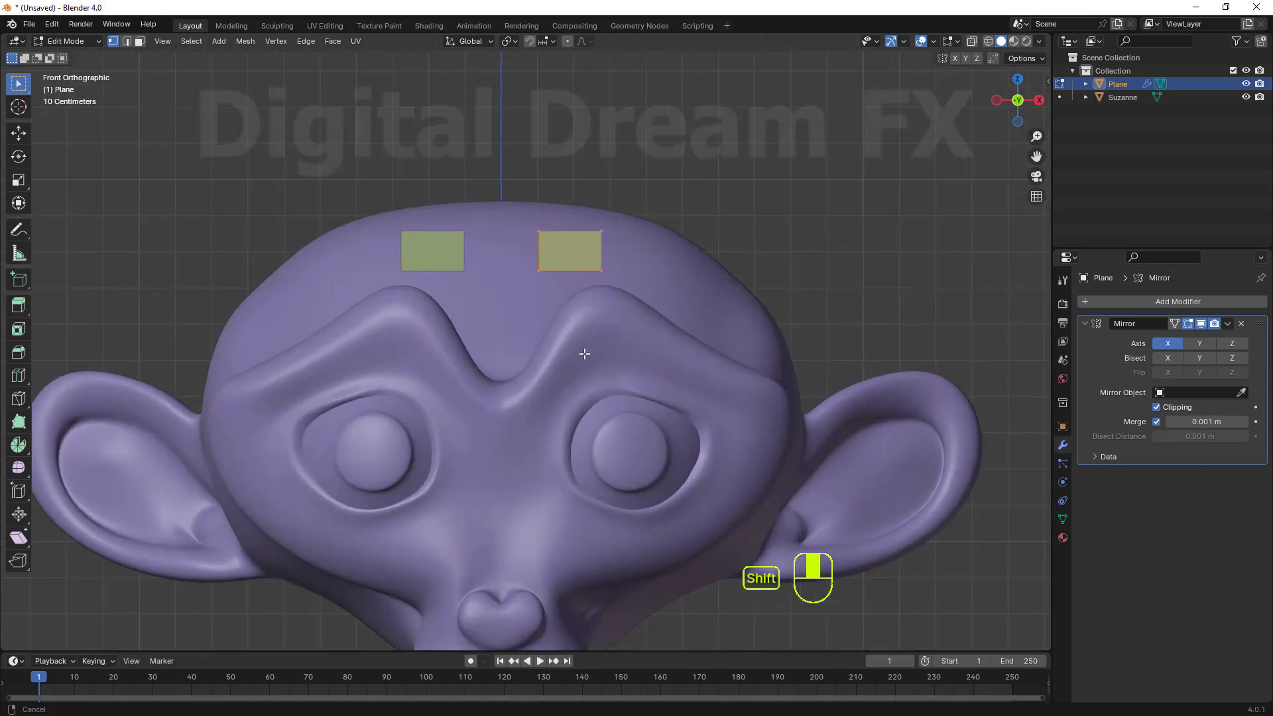
click(608, 330)
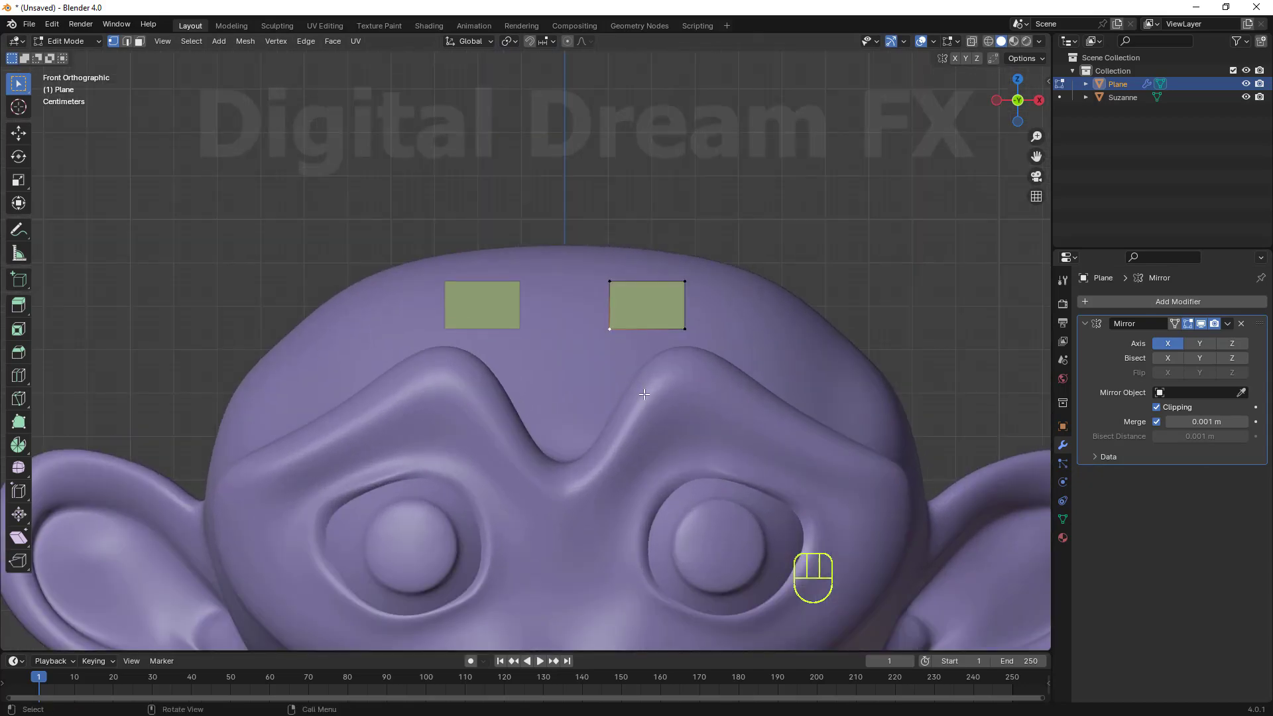
key(g)
click(587, 391)
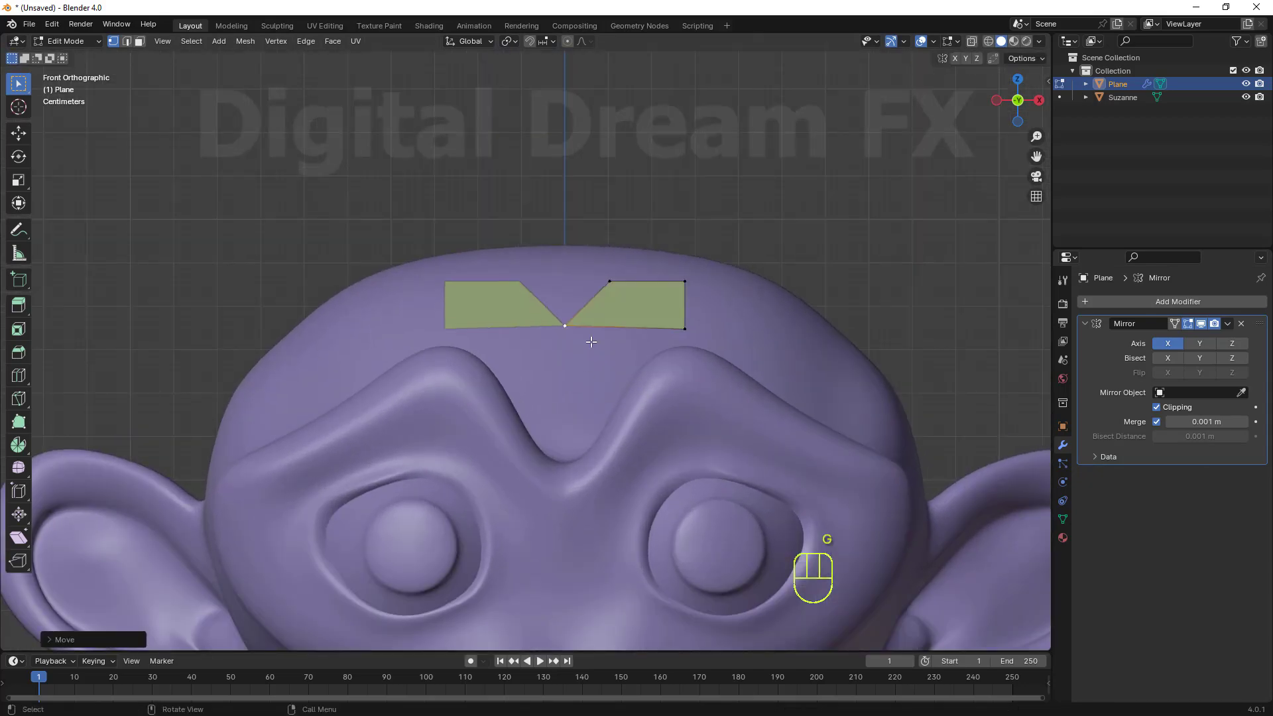
click(610, 281)
key(g)
click(575, 281)
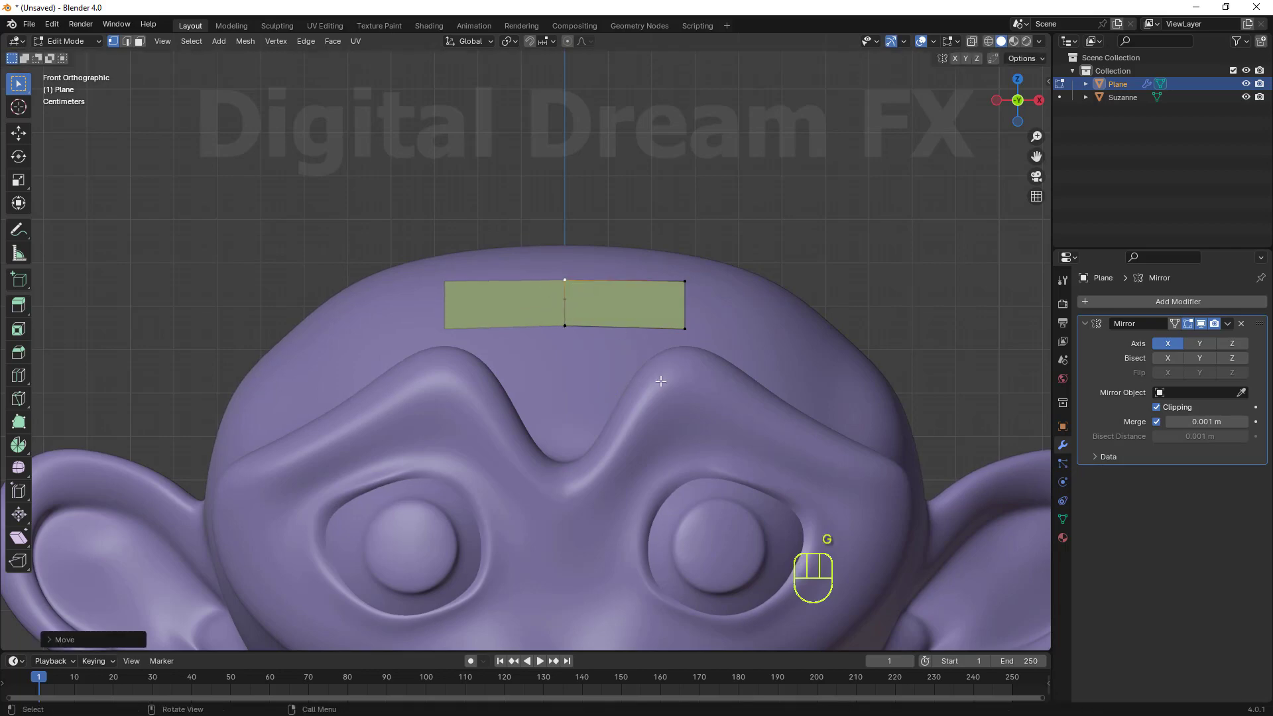
Examine how the mirrored plane sits on the monkey's forehead from several angles
scroll(678, 476, down, 5)
middle_drag(678, 476, 558, 441)
middle_drag(469, 404, 571, 418)
scroll(572, 419, down, 3)
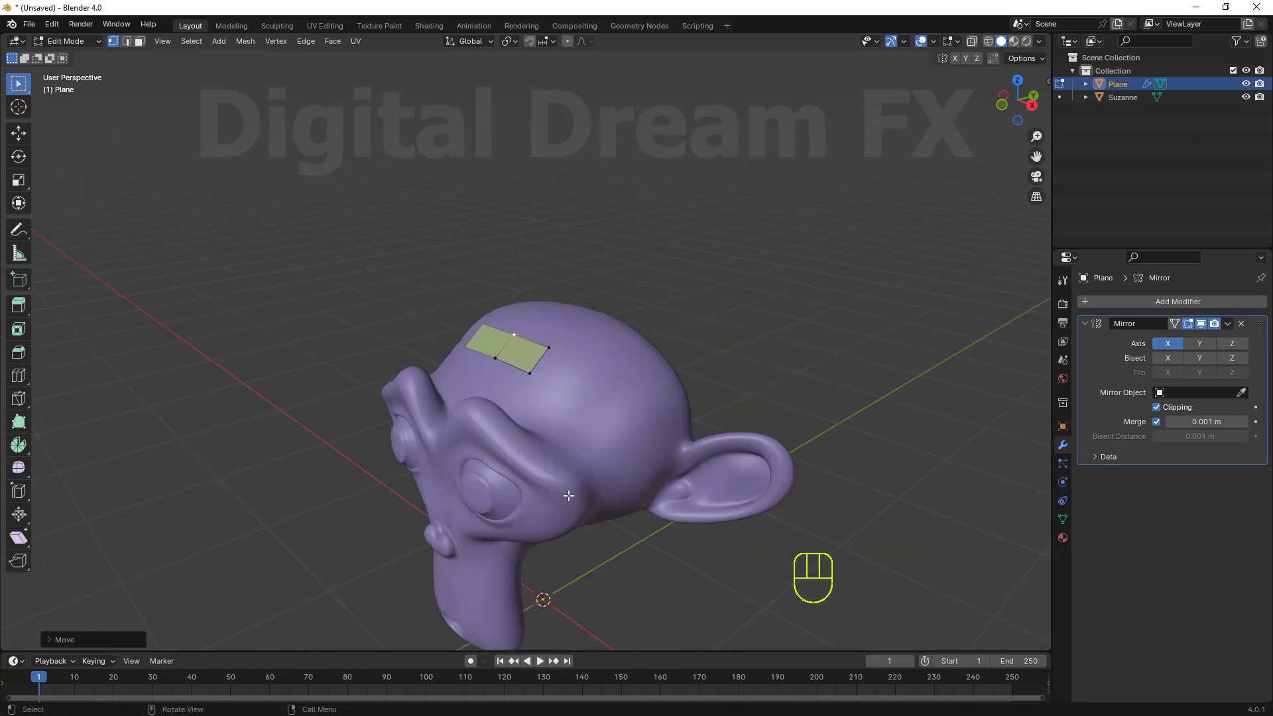
middle_drag(578, 492, 611, 525)
scroll(616, 489, up, 2)
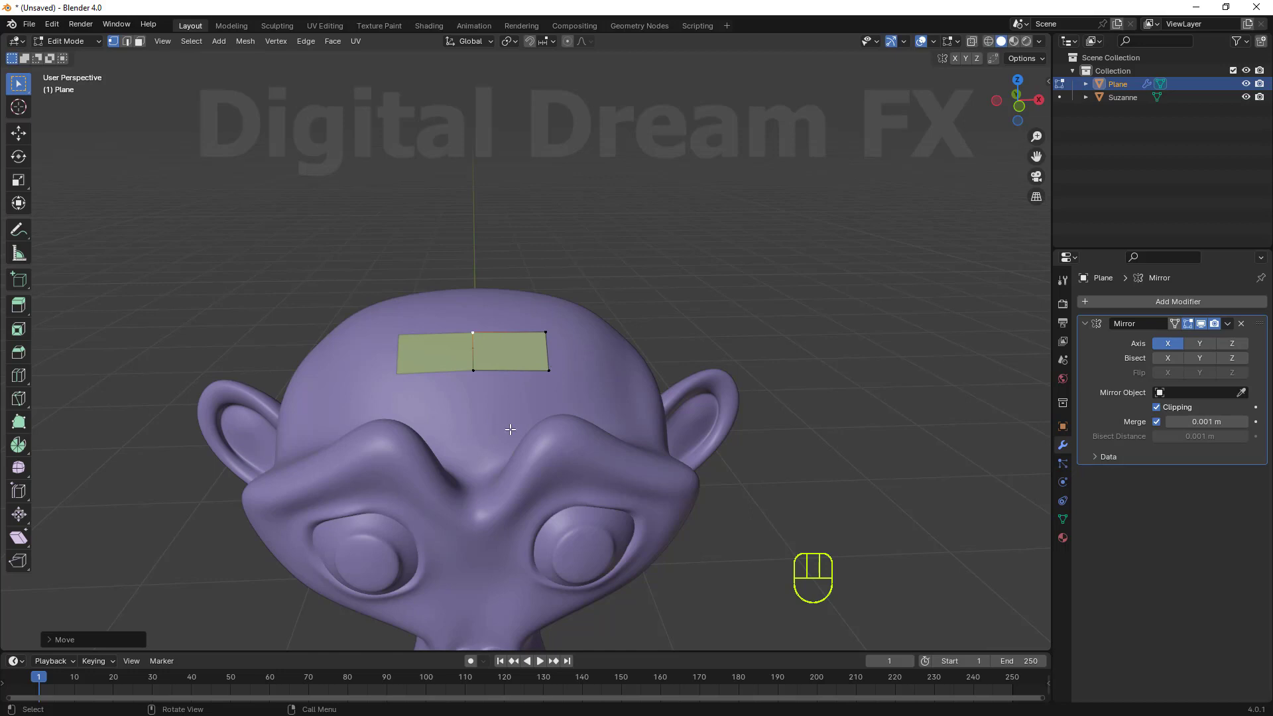
middle_drag(511, 430, 421, 371)
middle_drag(640, 418, 640, 471)
Return to Object Mode and enable snapping to Face with Align Rotation to Target
key(Tab)
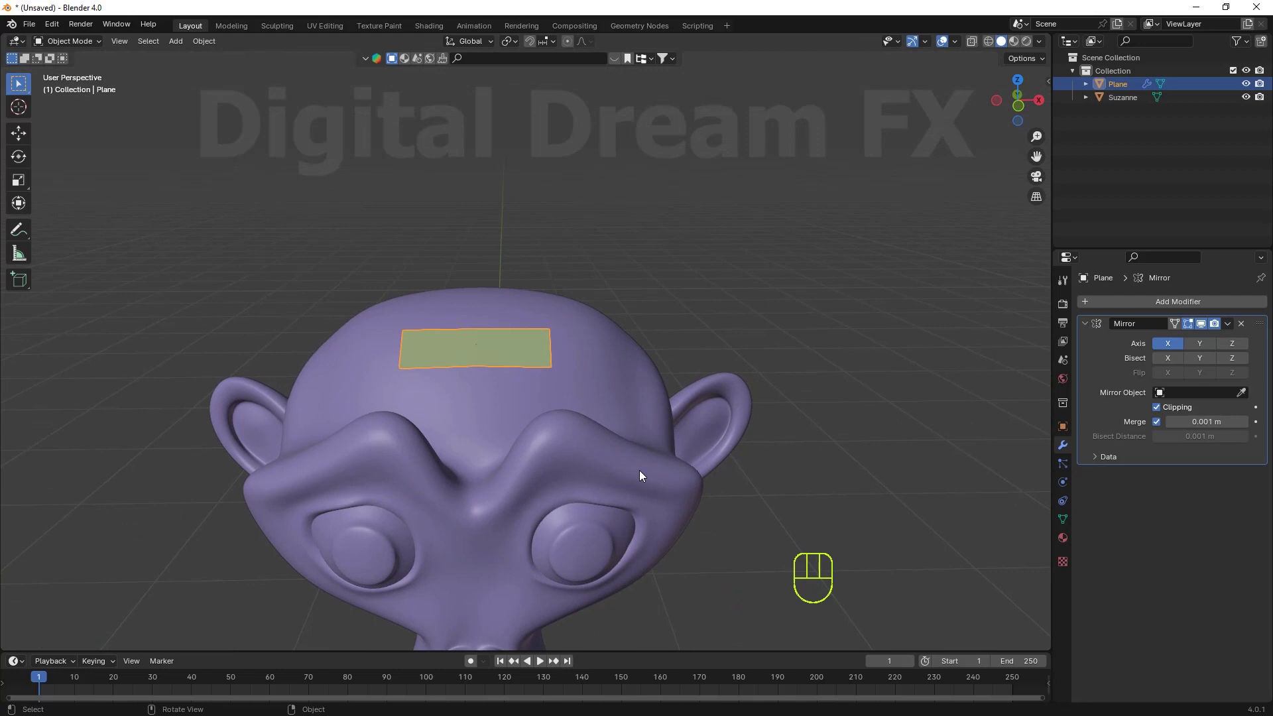
middle_drag(515, 376, 526, 352)
middle_drag(542, 398, 490, 340)
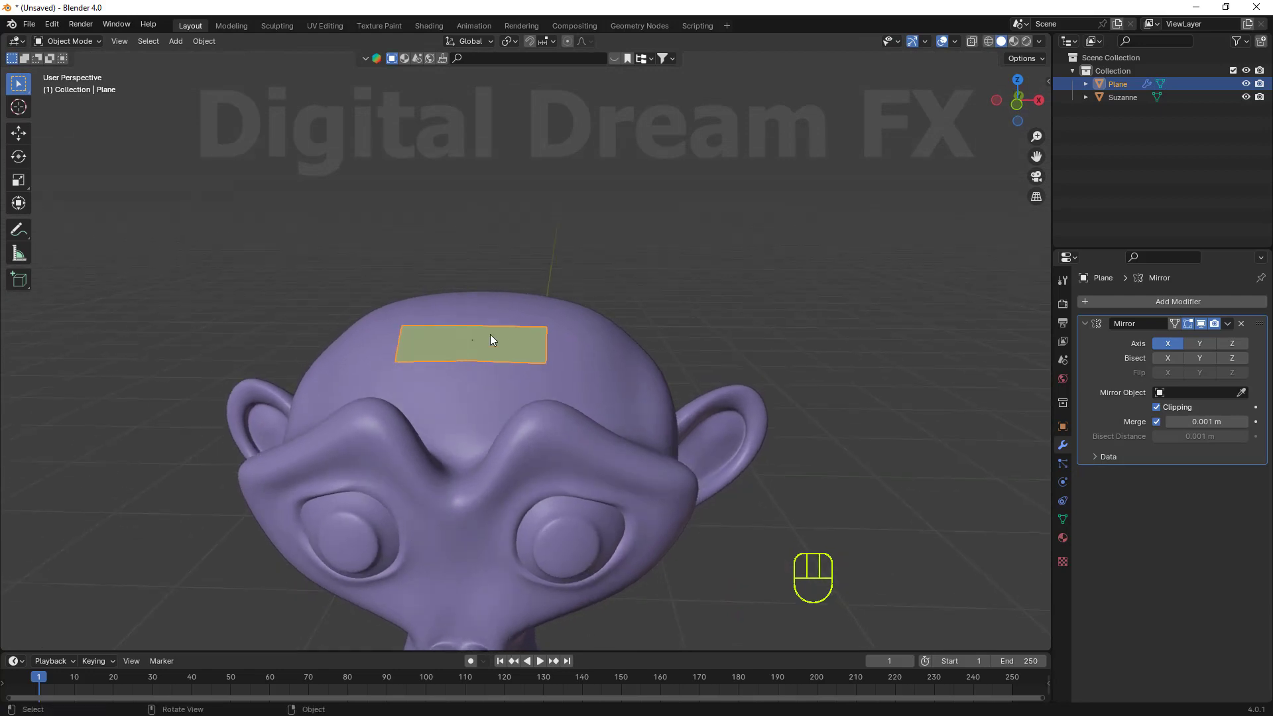
click(551, 41)
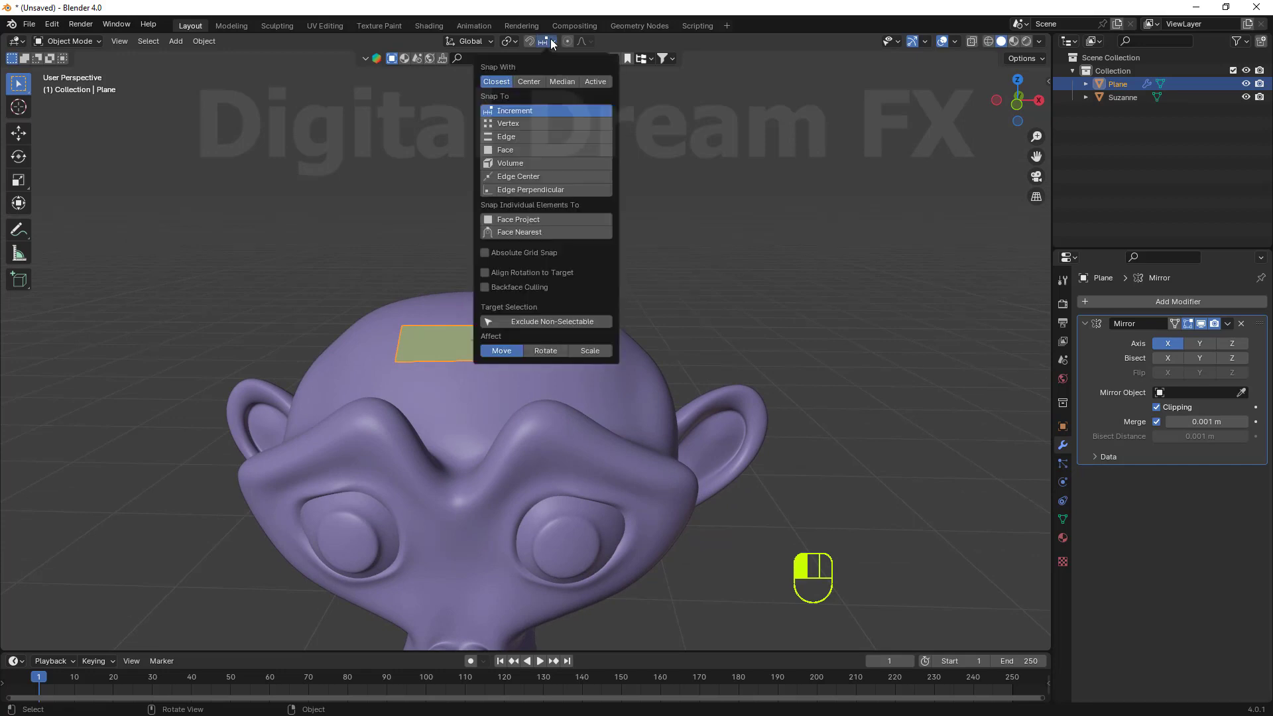
click(523, 150)
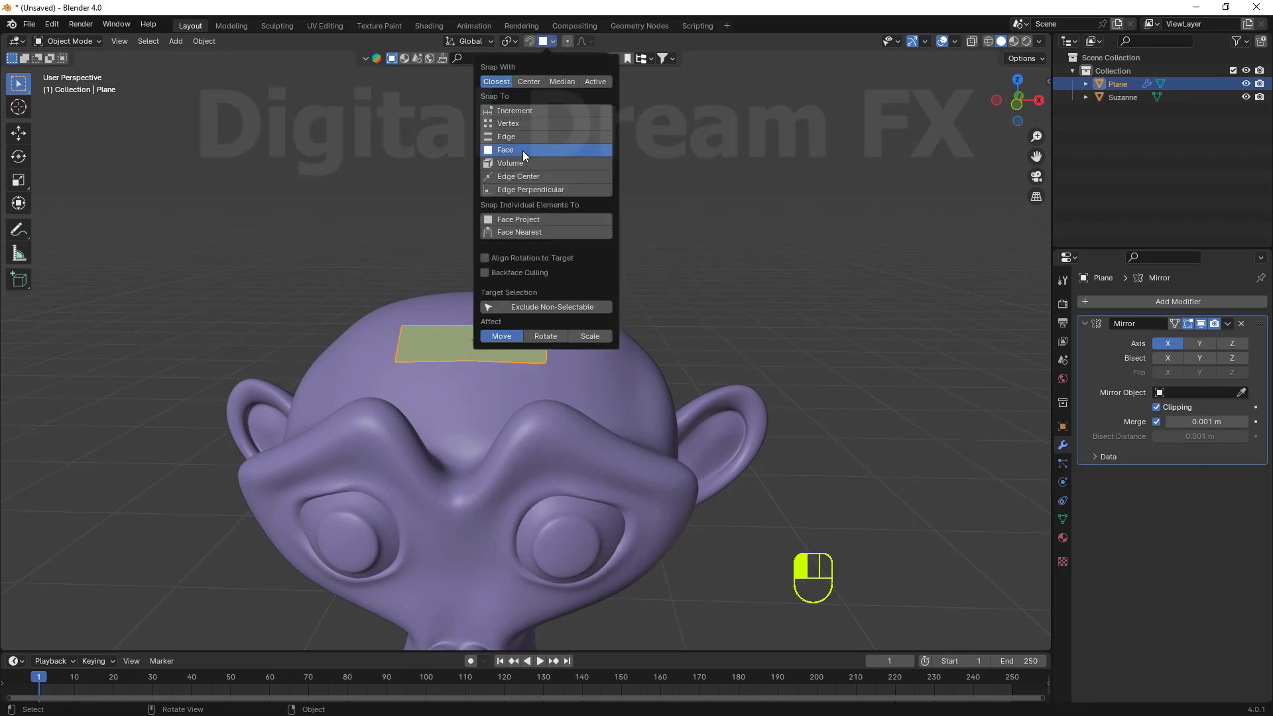
click(484, 257)
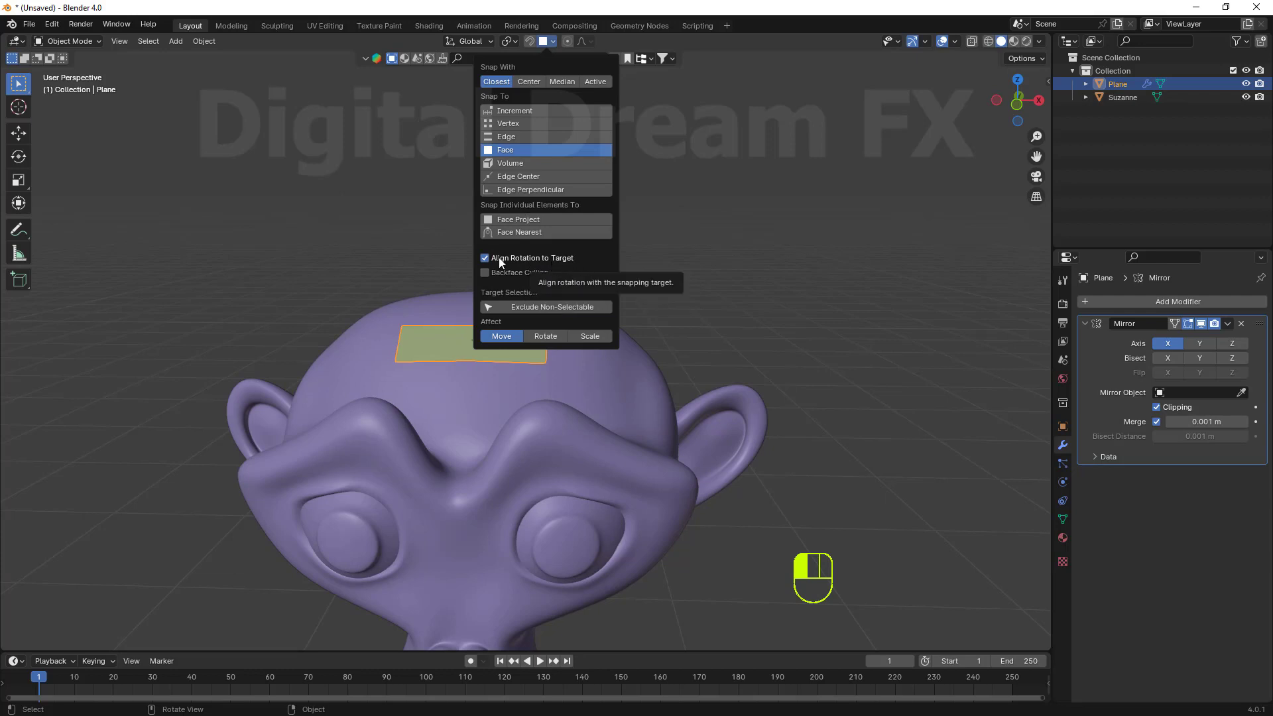
click(509, 41)
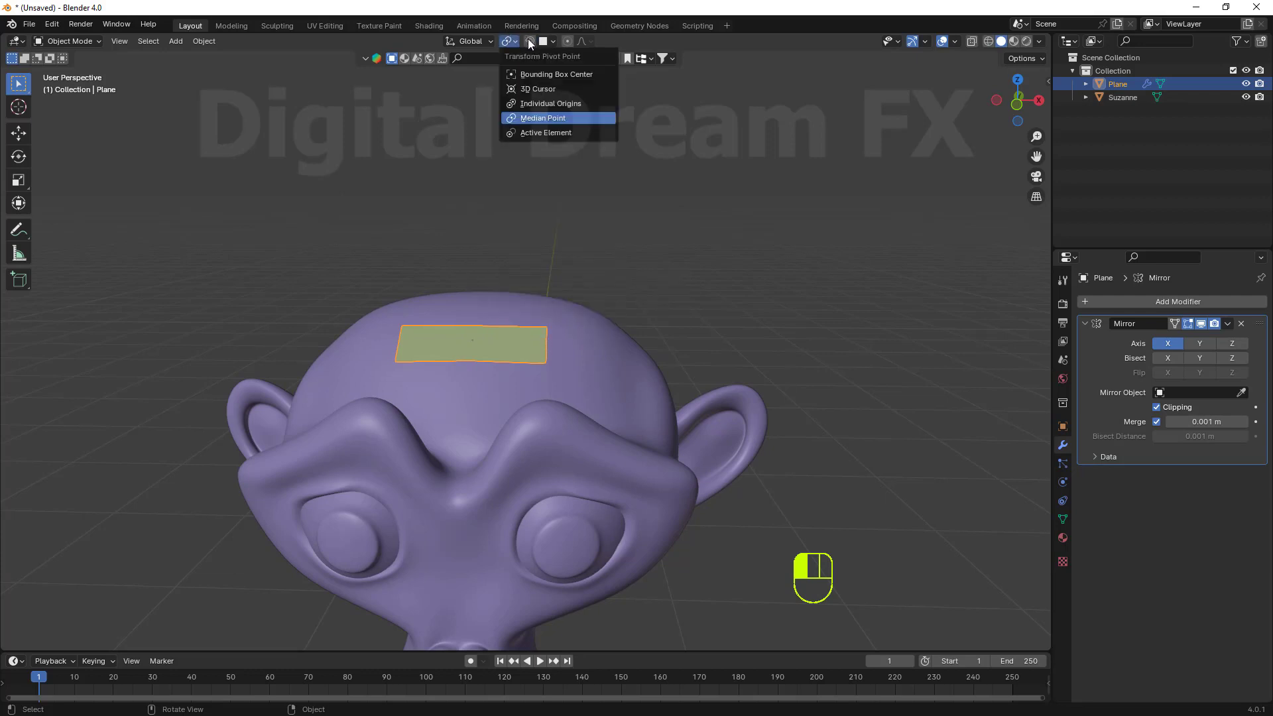
click(529, 42)
click(529, 41)
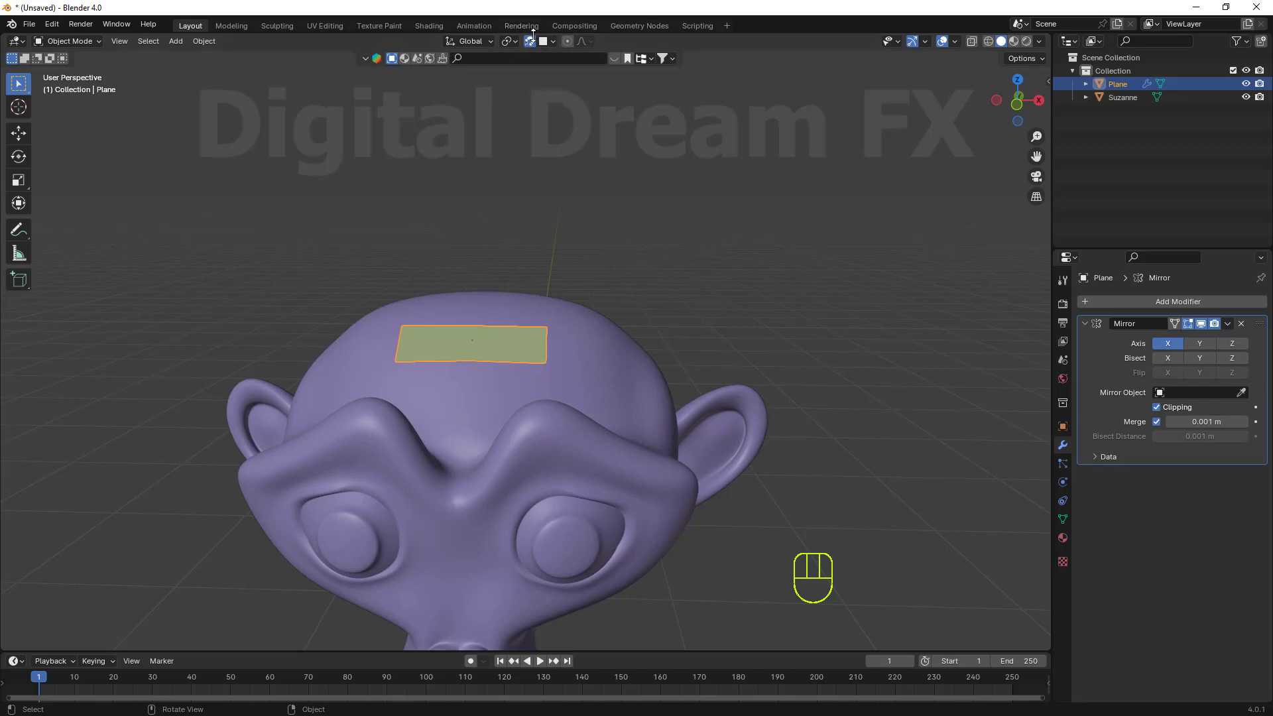
Add a Shrinkwrap modifier to the plane and pick the monkey head Suzanne as its target
scroll(796, 331, down, 4)
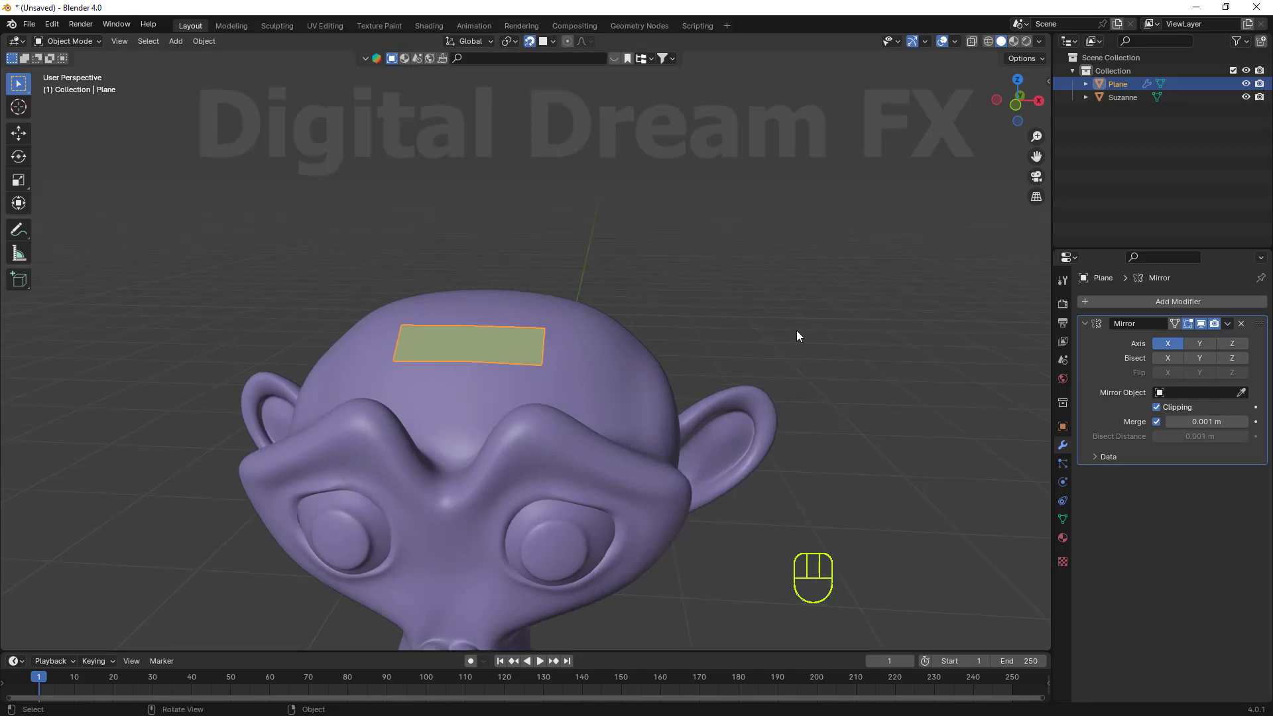
middle_drag(637, 315, 590, 349)
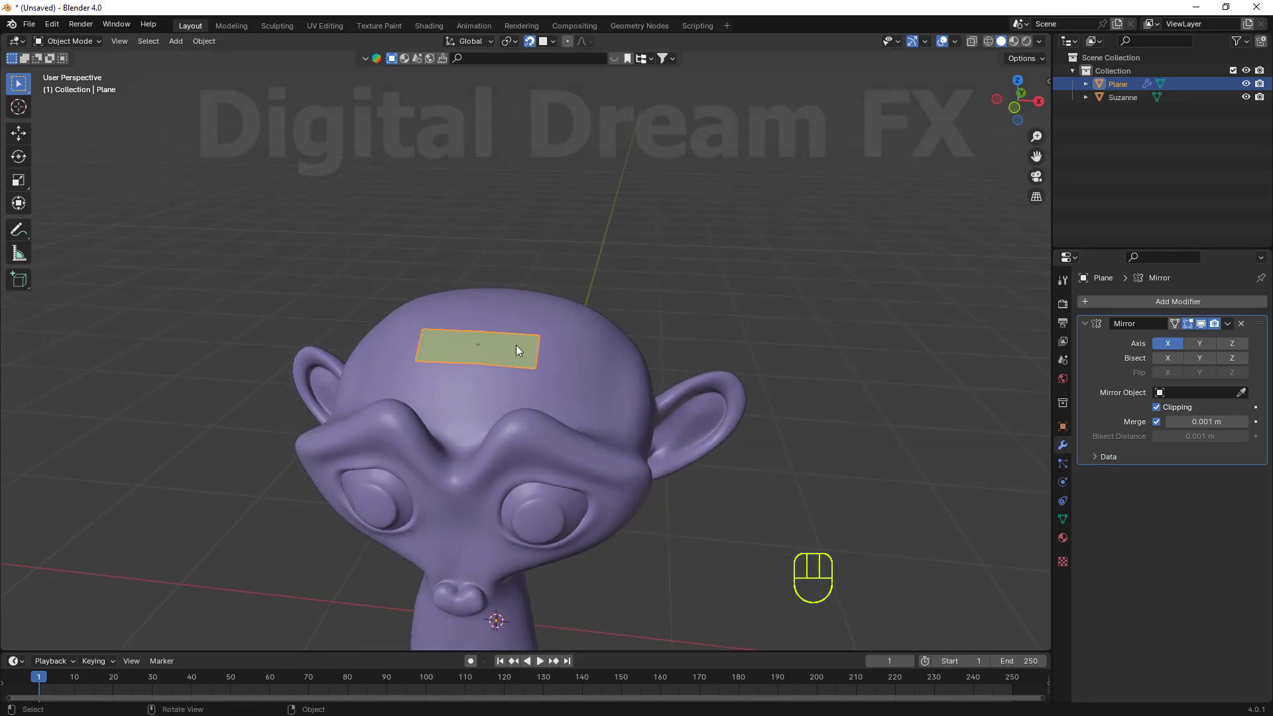
middle_drag(454, 353, 635, 376)
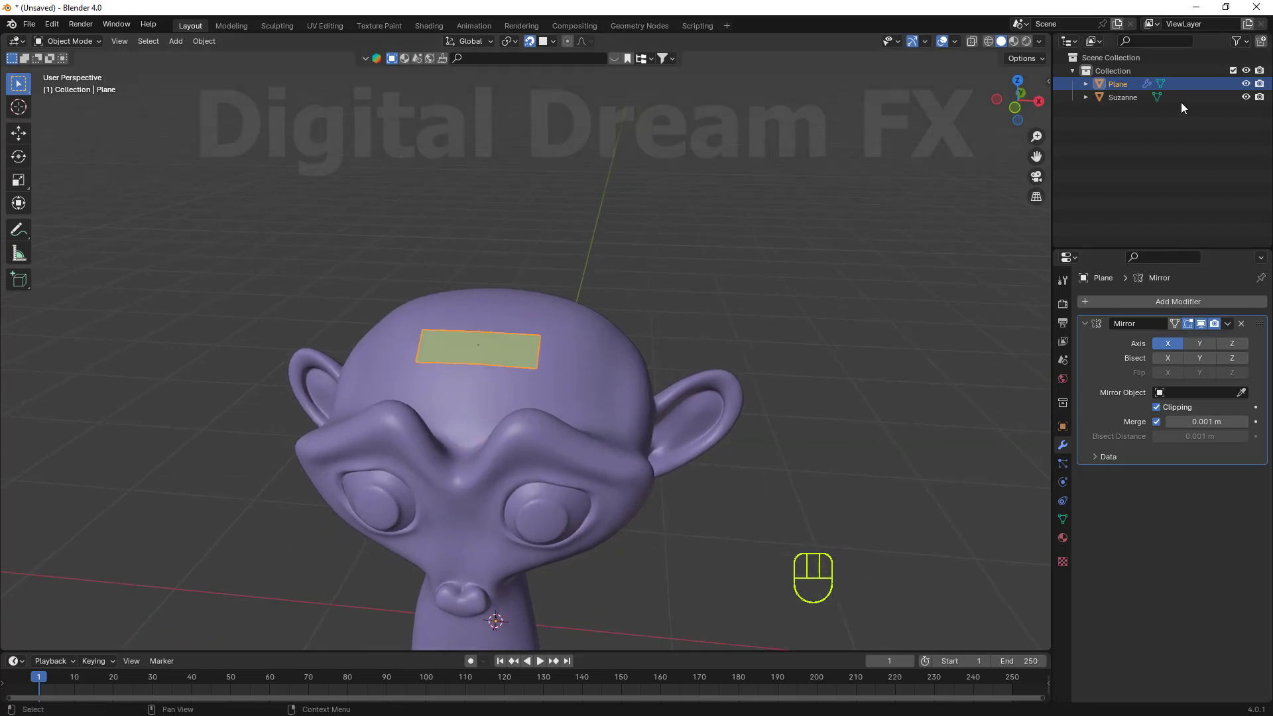
middle_drag(749, 396, 732, 398)
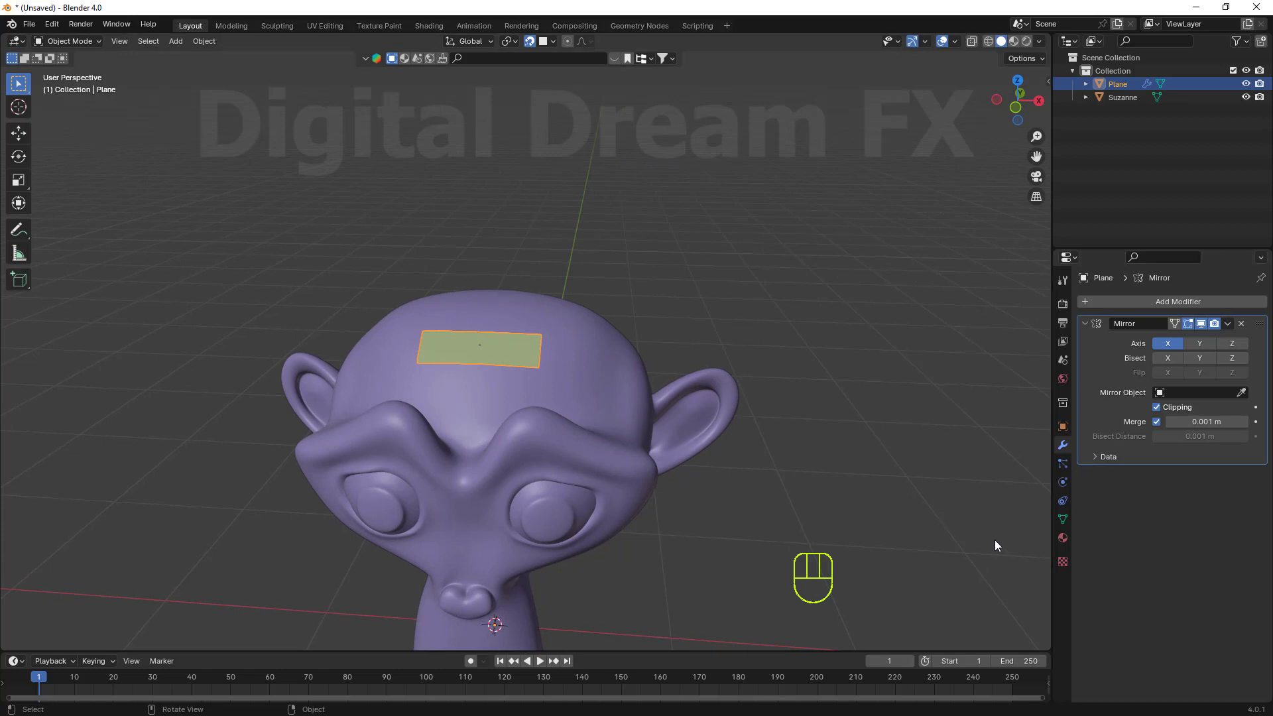
click(1125, 301)
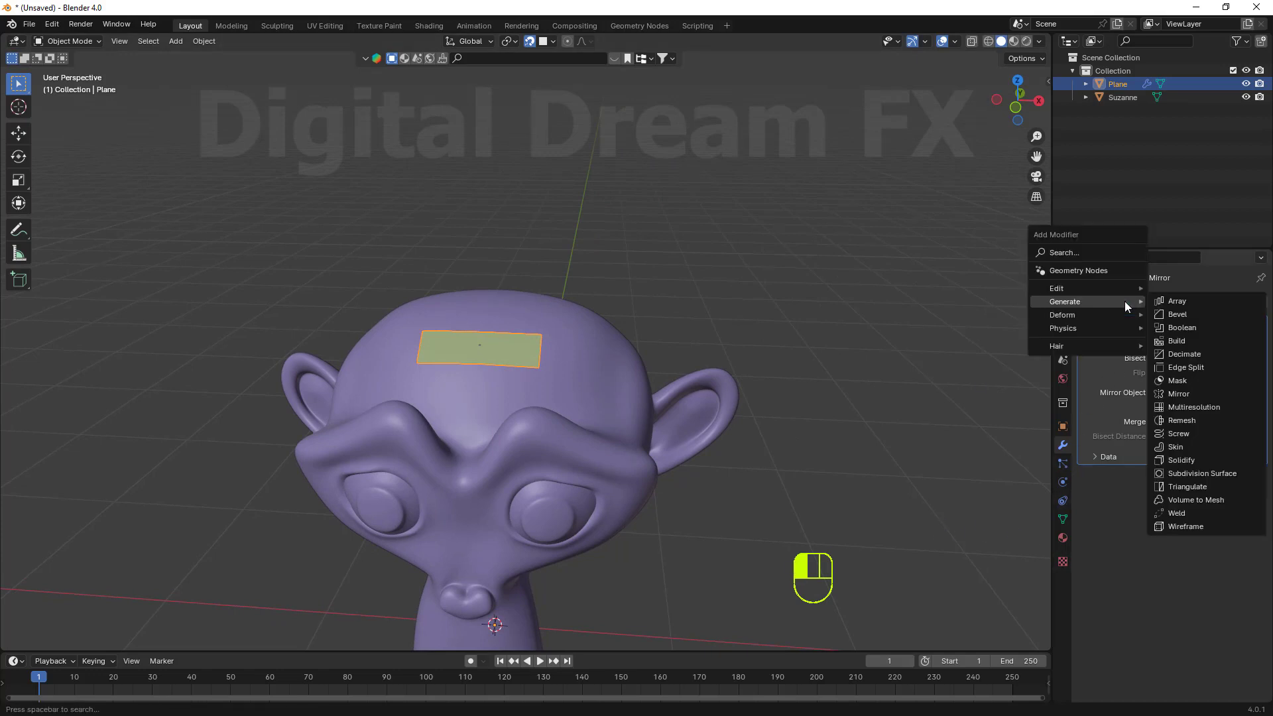
mouse_move(1101, 315)
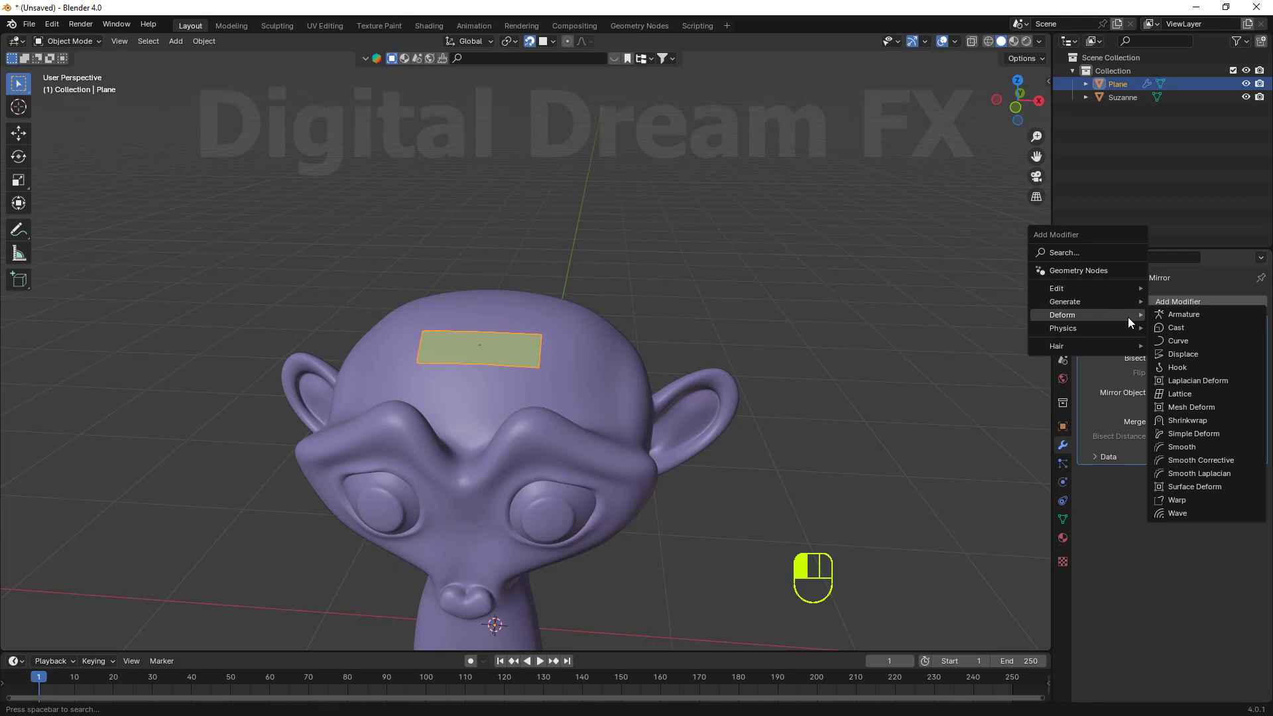
click(1193, 423)
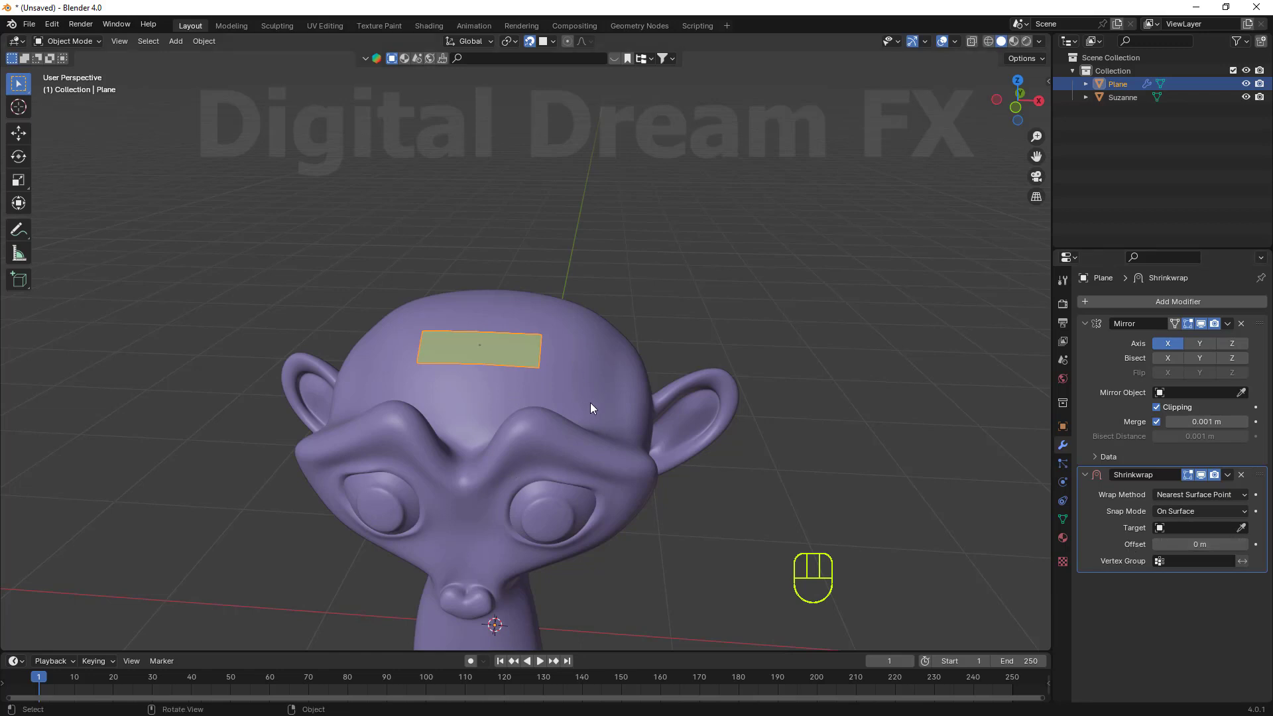
click(1241, 527)
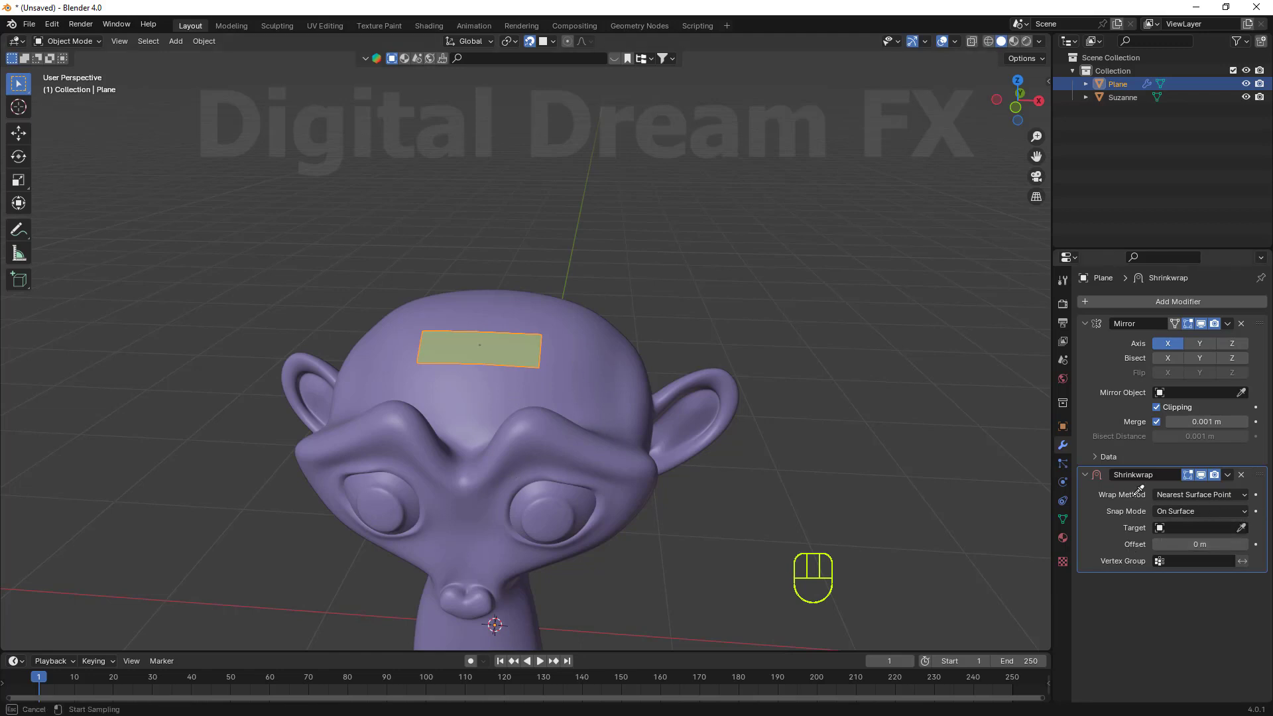
click(616, 343)
middle_drag(627, 380, 544, 395)
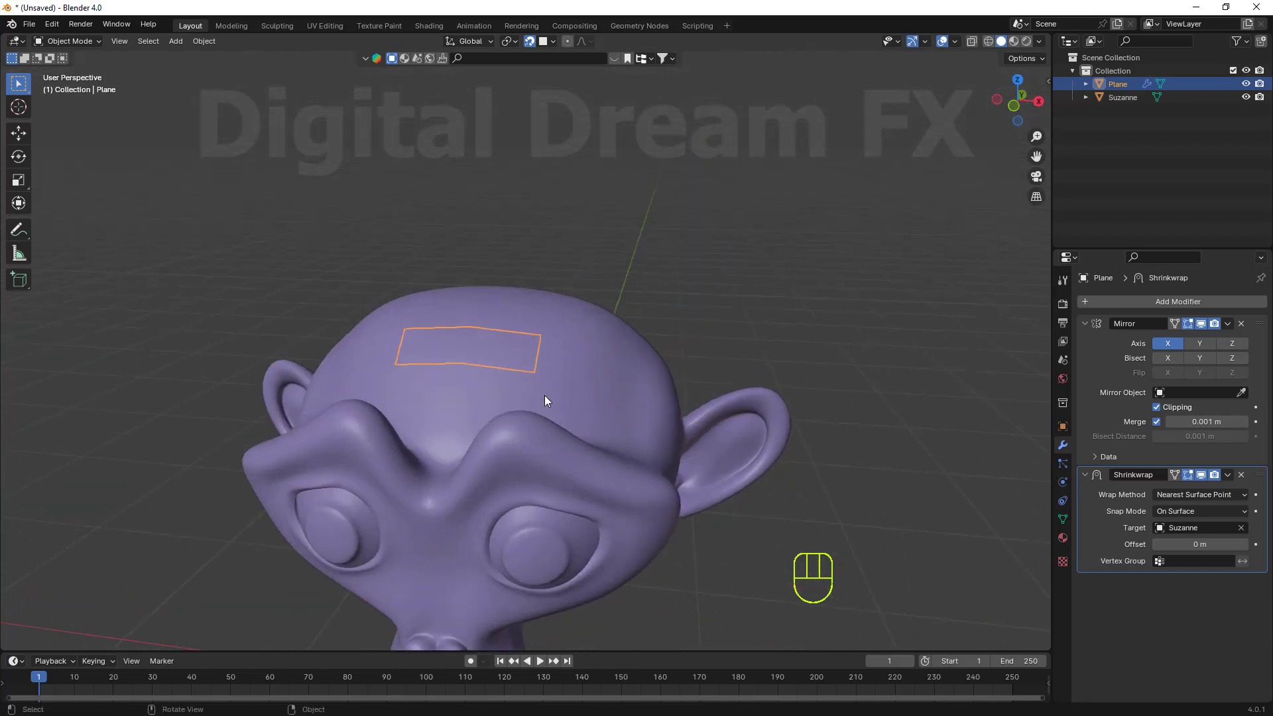
middle_drag(439, 365, 428, 357)
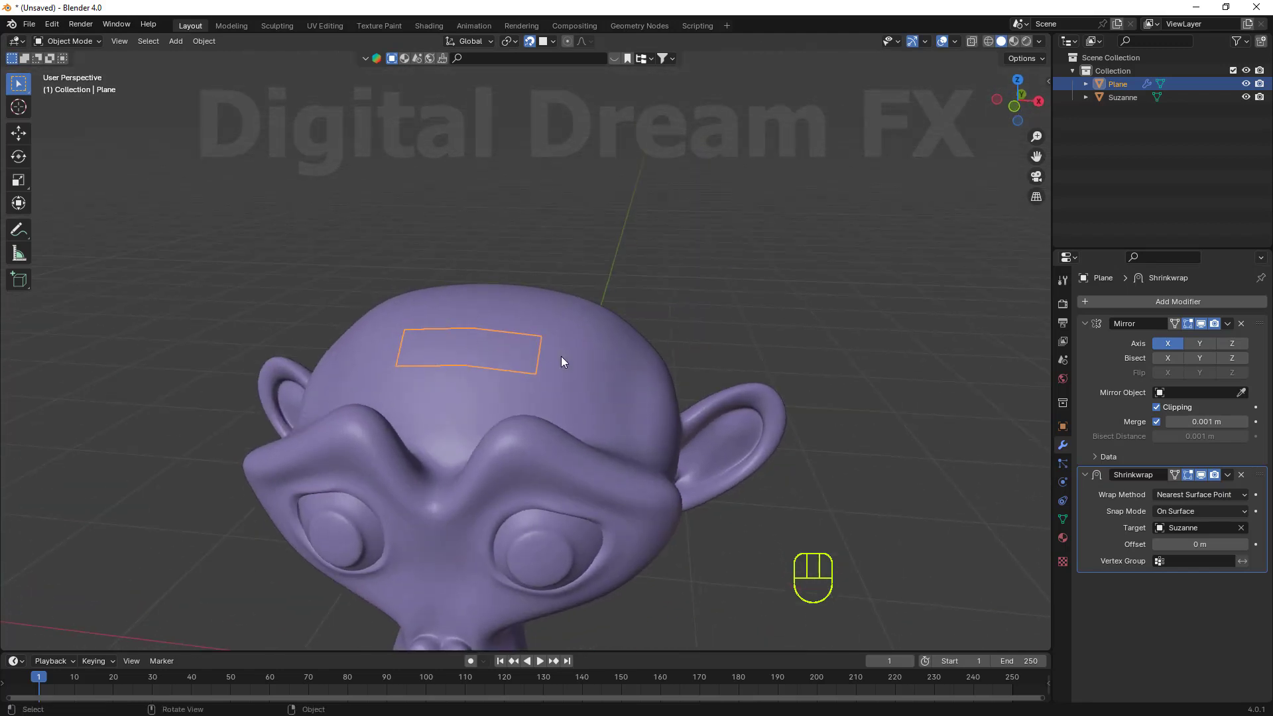
Set the Shrinkwrap's wrap method to Project with Negative and Positive directions enabled and an offset of 0.01 m
click(1186, 495)
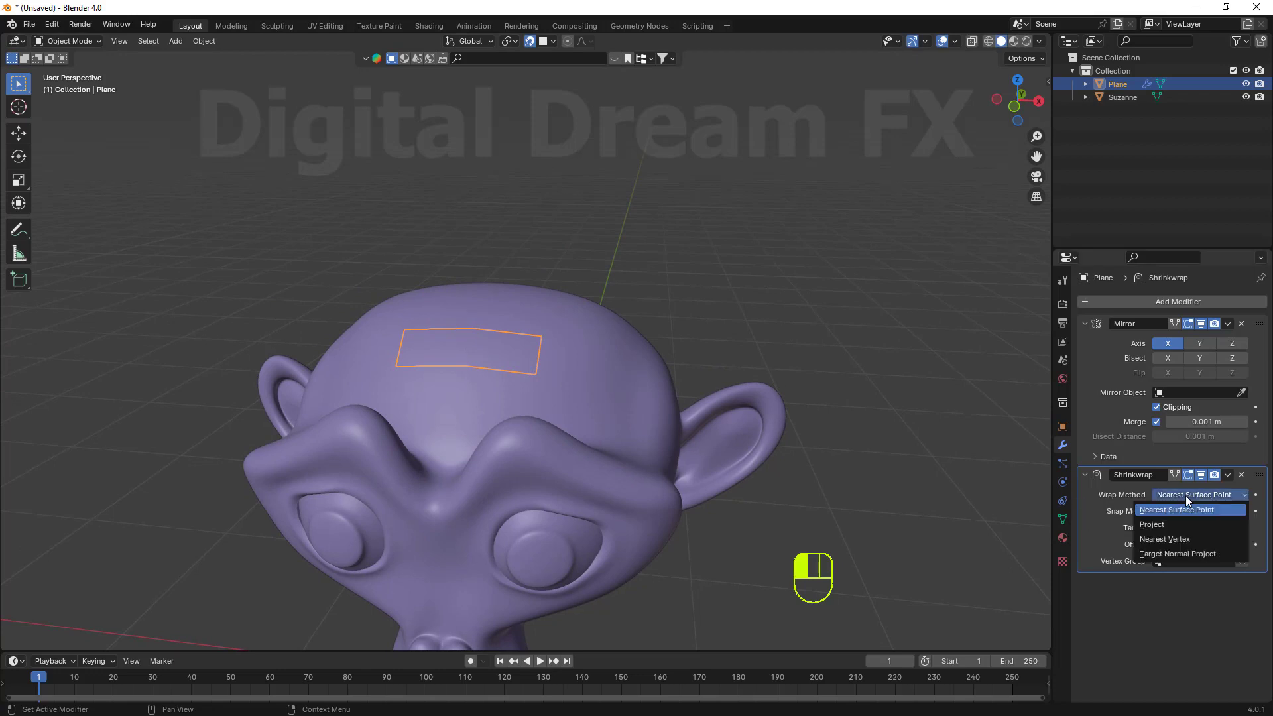
click(1171, 523)
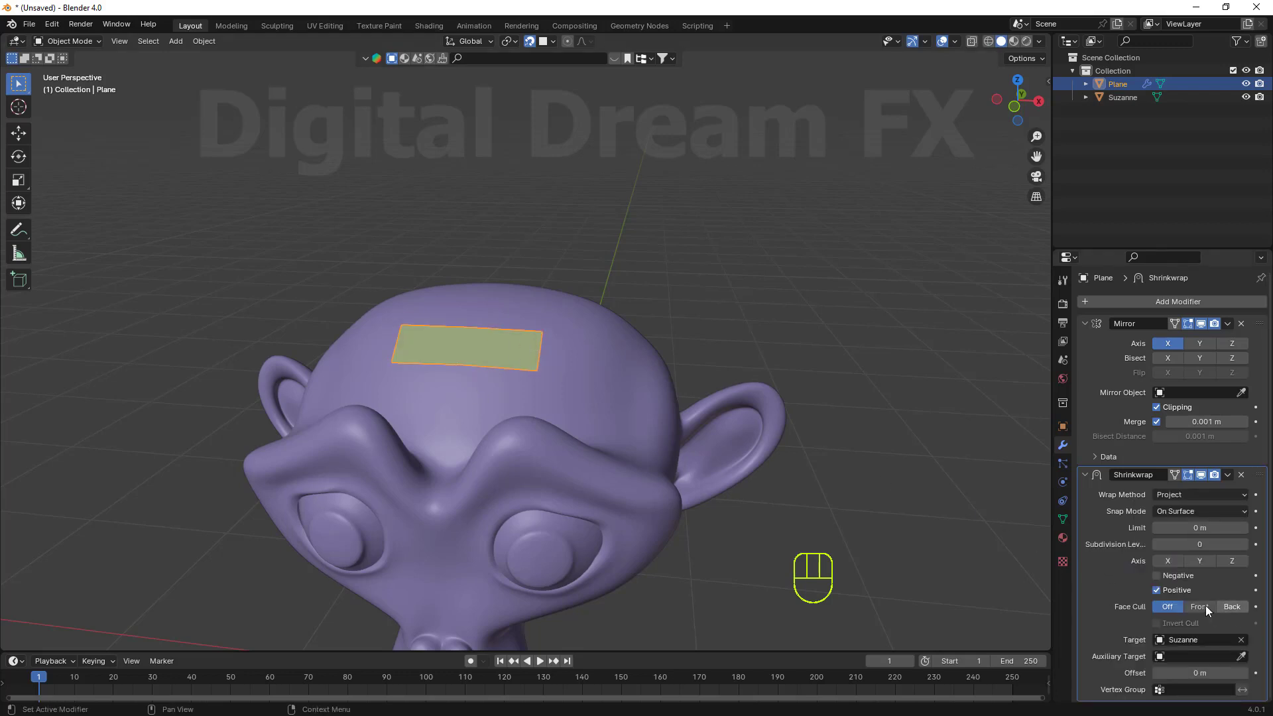
click(1177, 579)
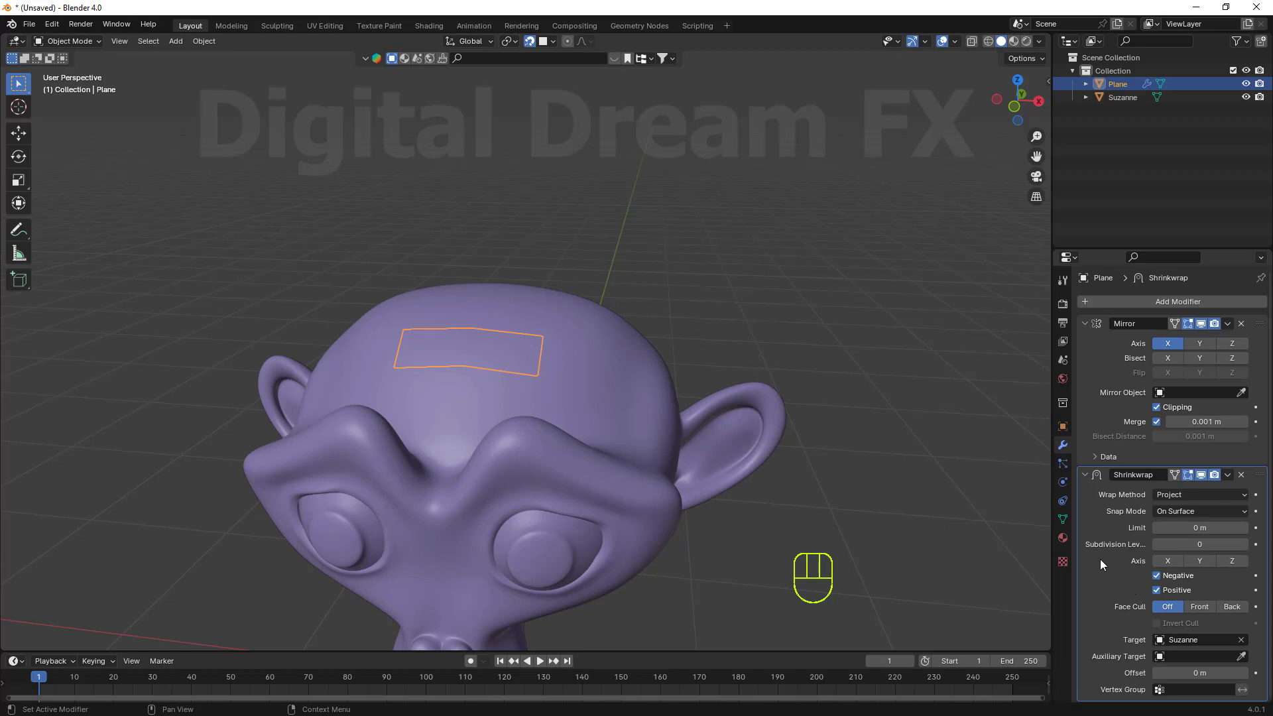
click(1162, 673)
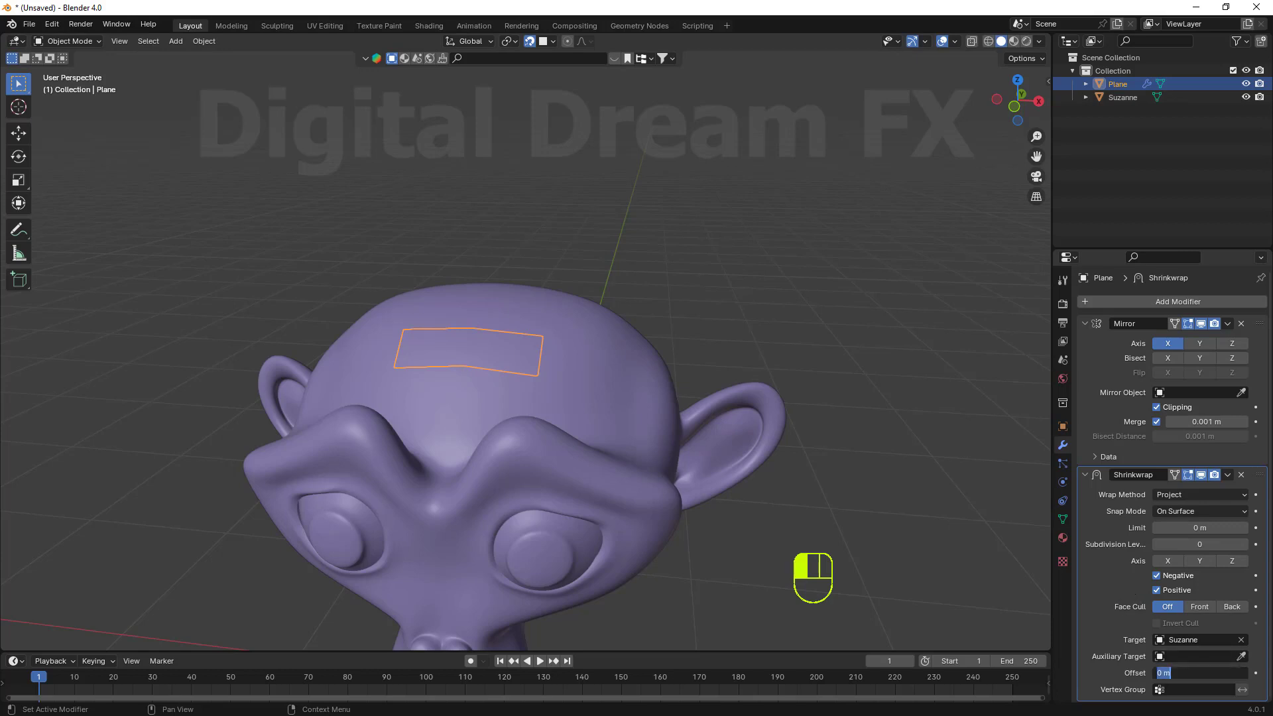
key(BackSpace)
key(Return)
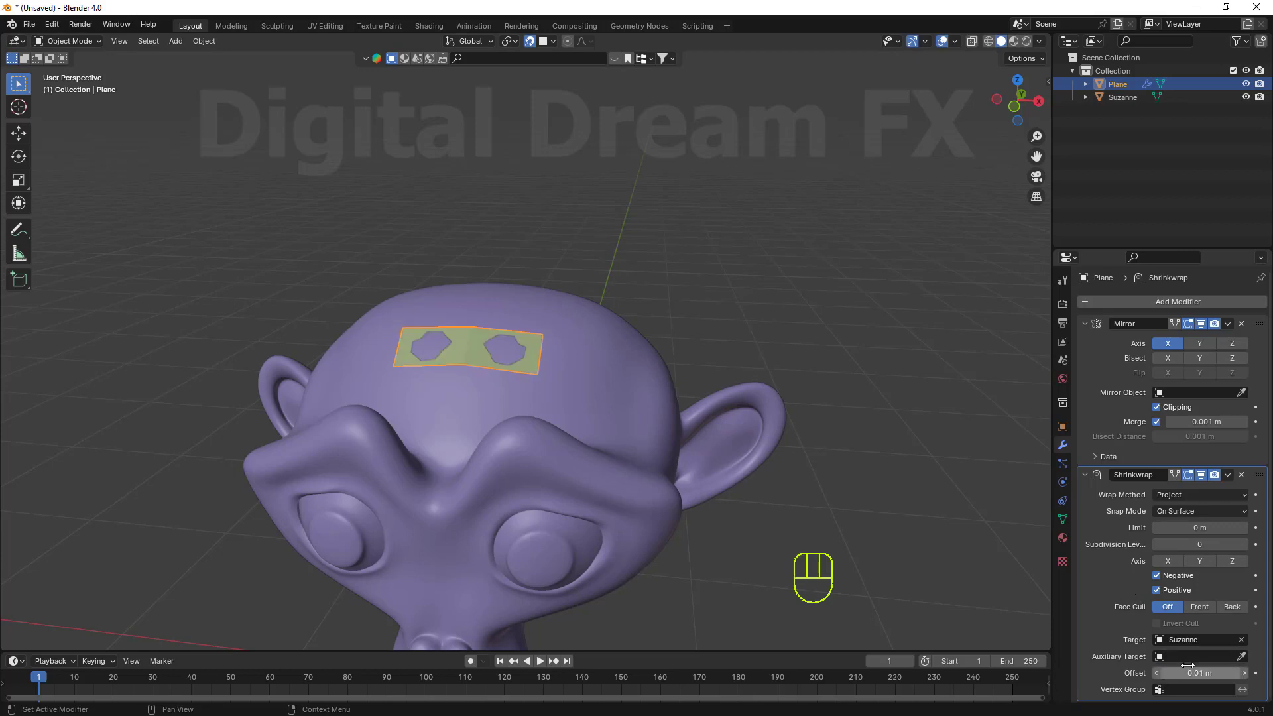
middle_drag(687, 362, 608, 398)
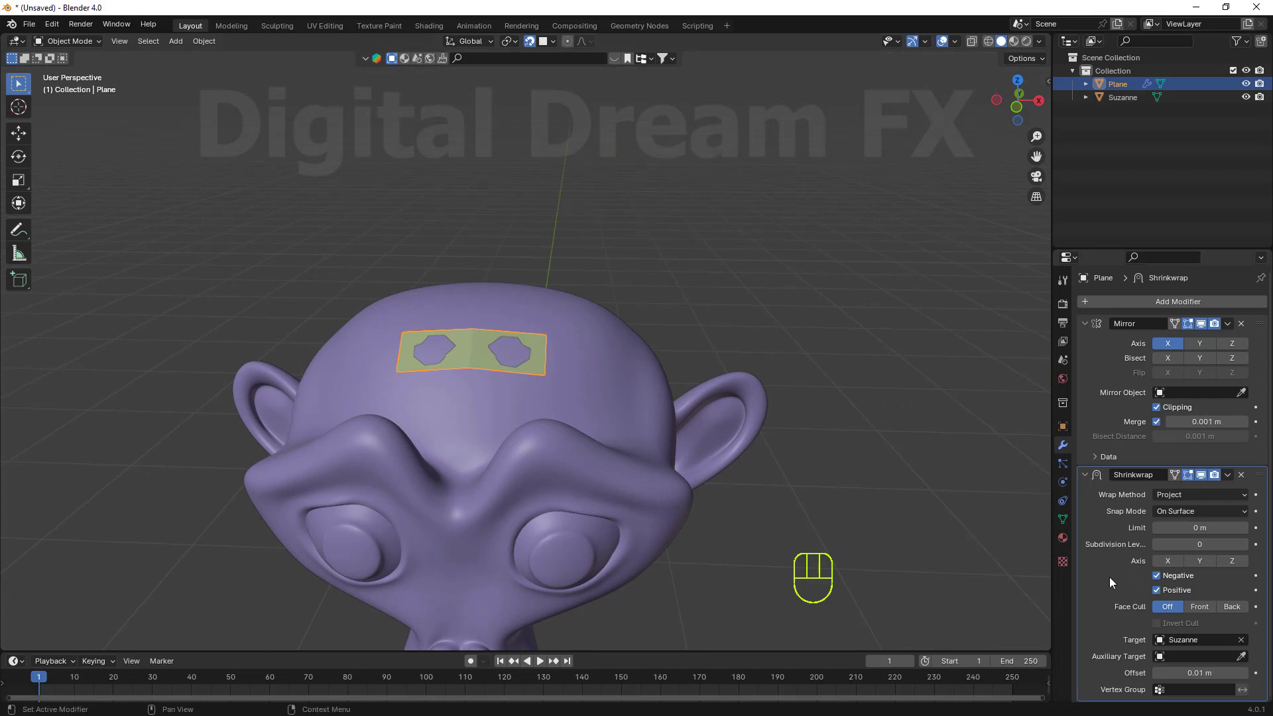
Compare the Outside and Above Surface snap modes of the Shrinkwrap modifier and settle on Above Surface
click(1196, 511)
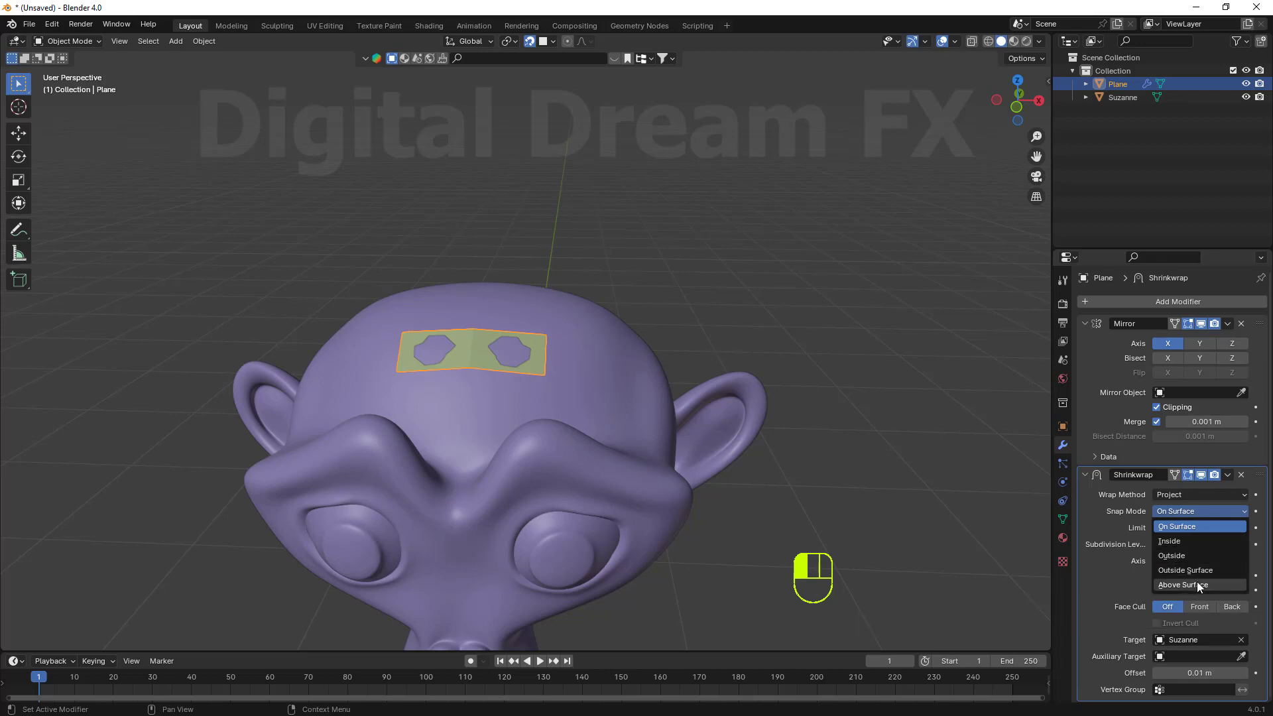
click(1196, 582)
click(1207, 512)
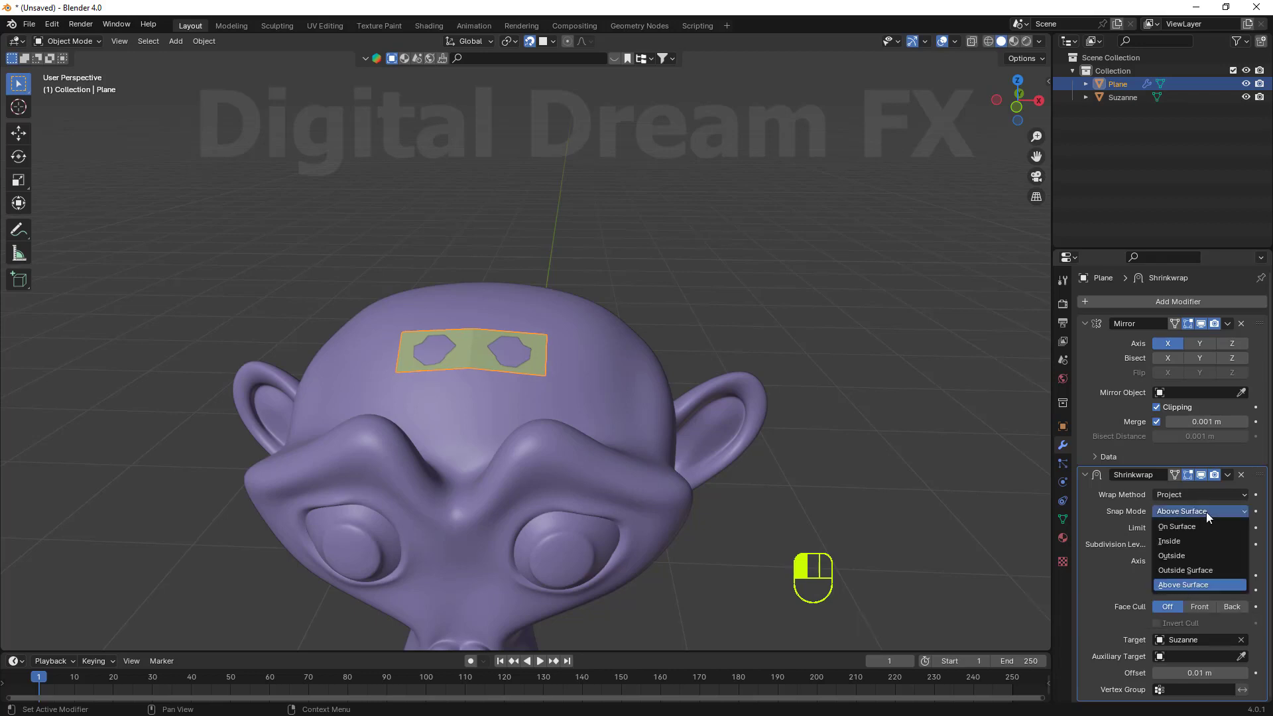
click(1197, 553)
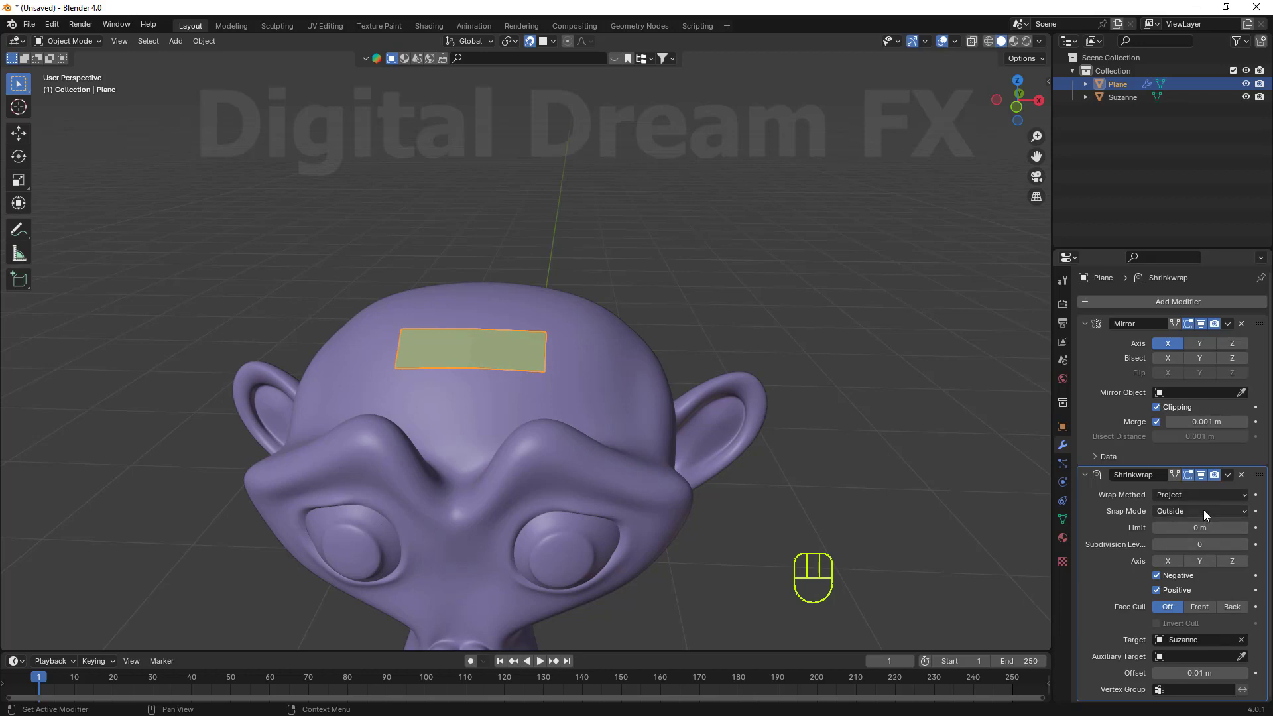
click(1204, 510)
click(1208, 582)
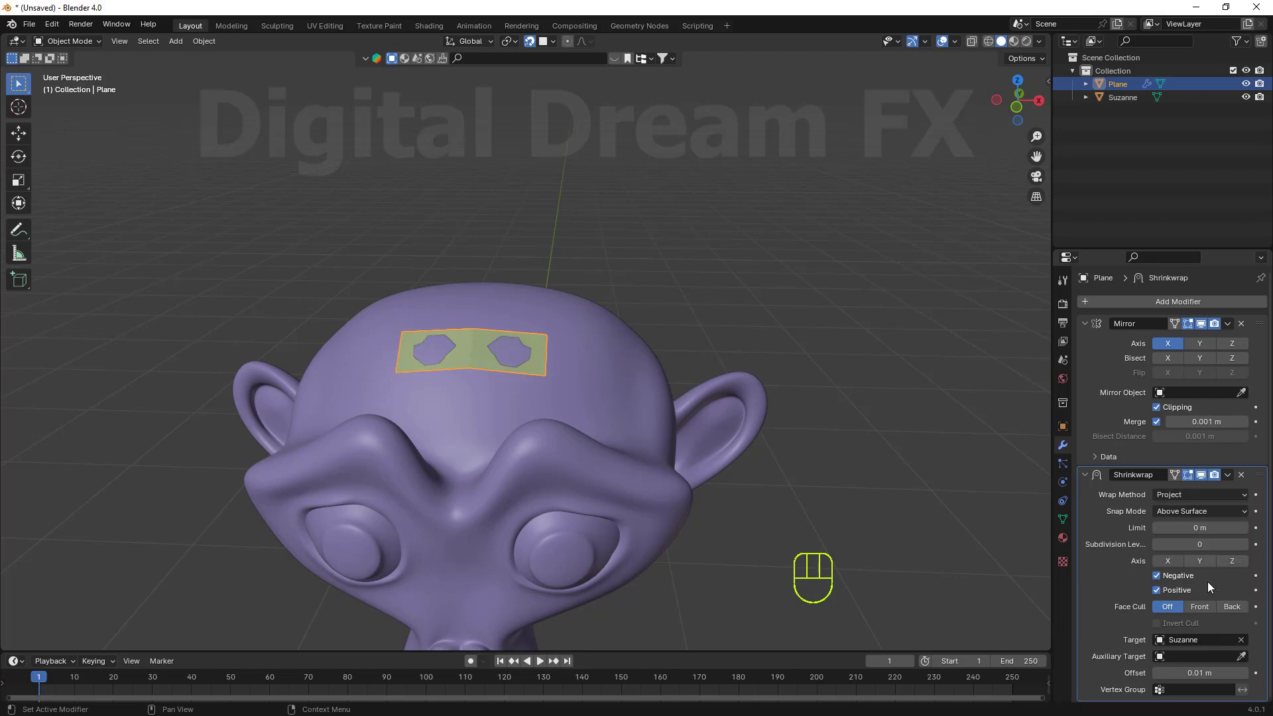
middle_drag(475, 407, 447, 364)
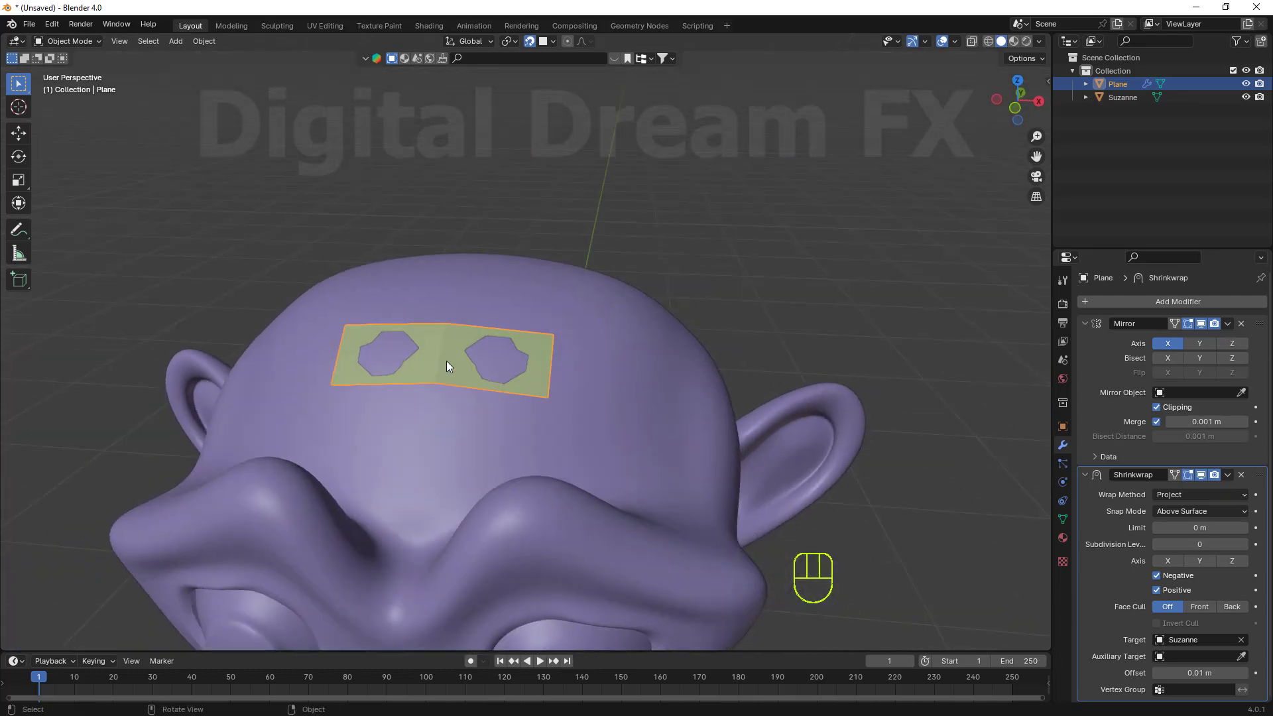
middle_drag(527, 378, 670, 421)
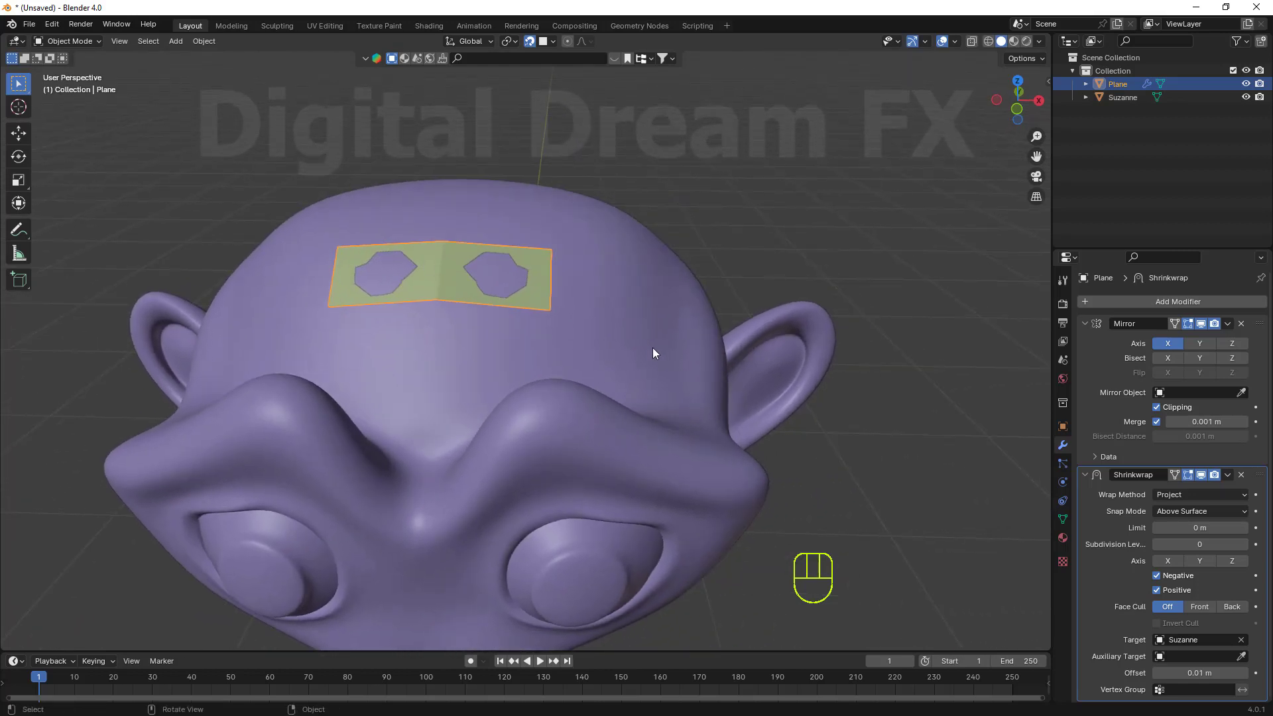
scroll(653, 352, down, 2)
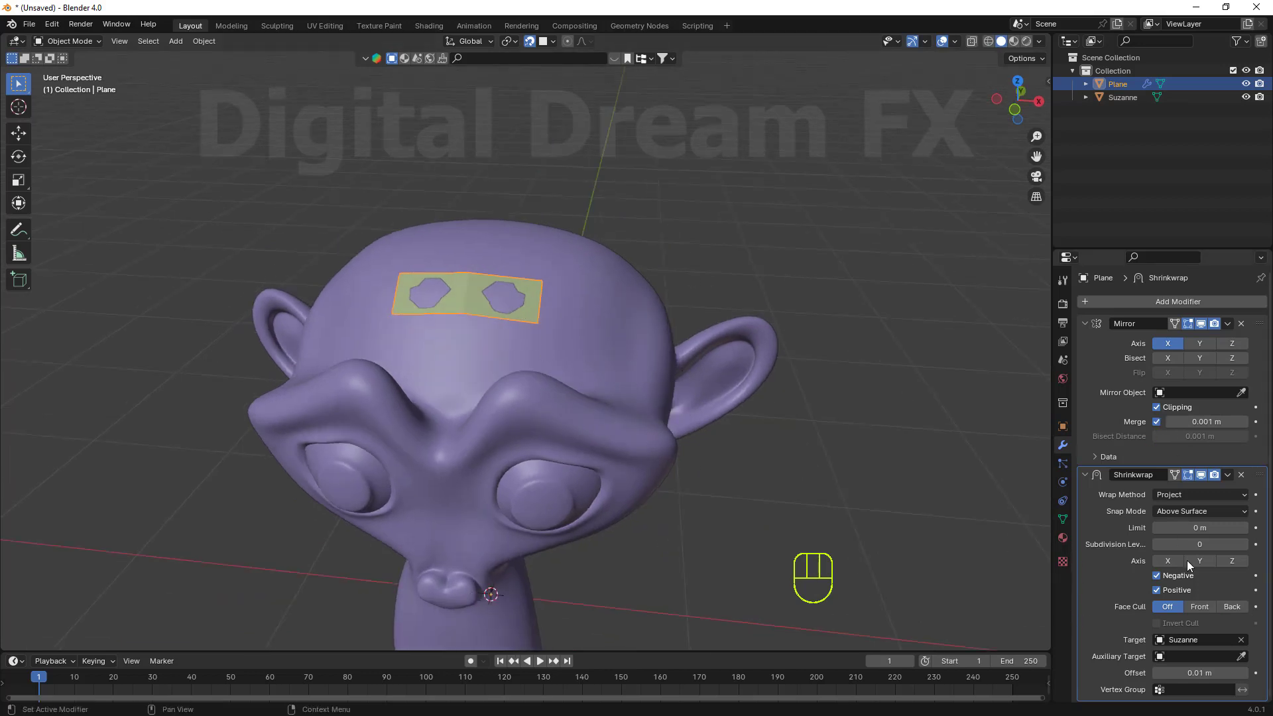
Enable In Front in the plane's viewport display settings
click(1063, 431)
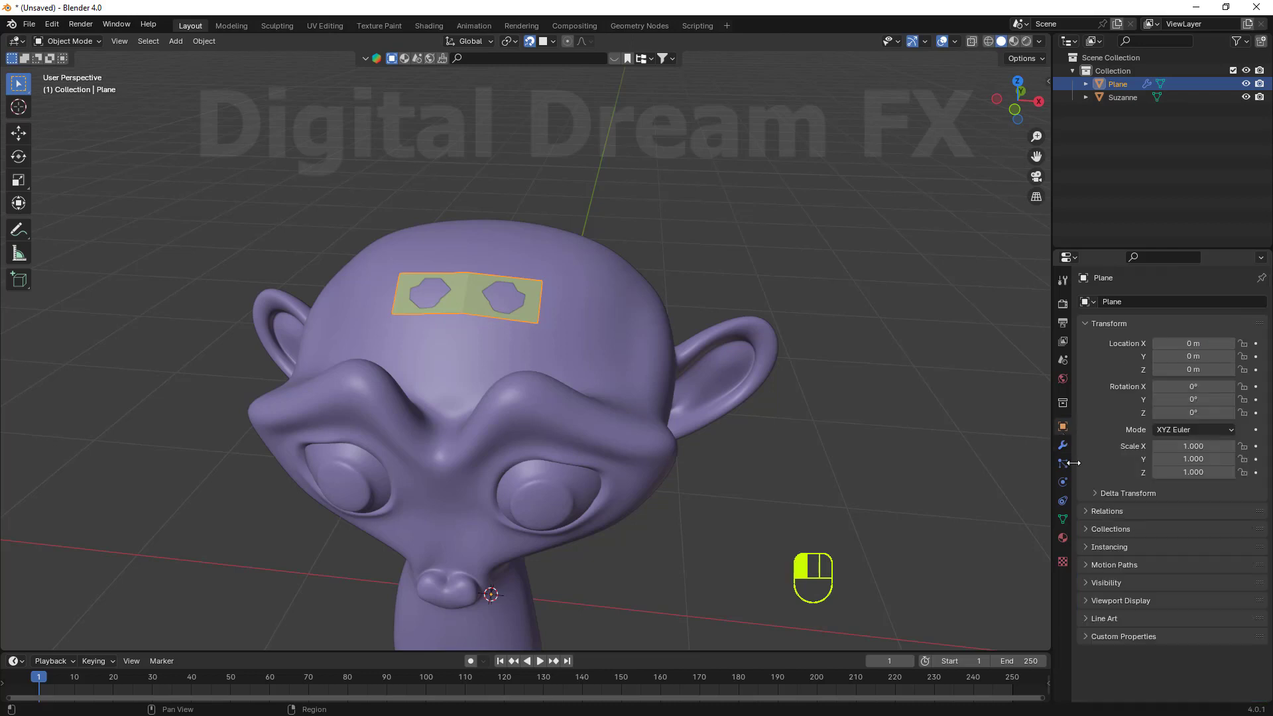
click(1126, 601)
scroll(1127, 596, down, 4)
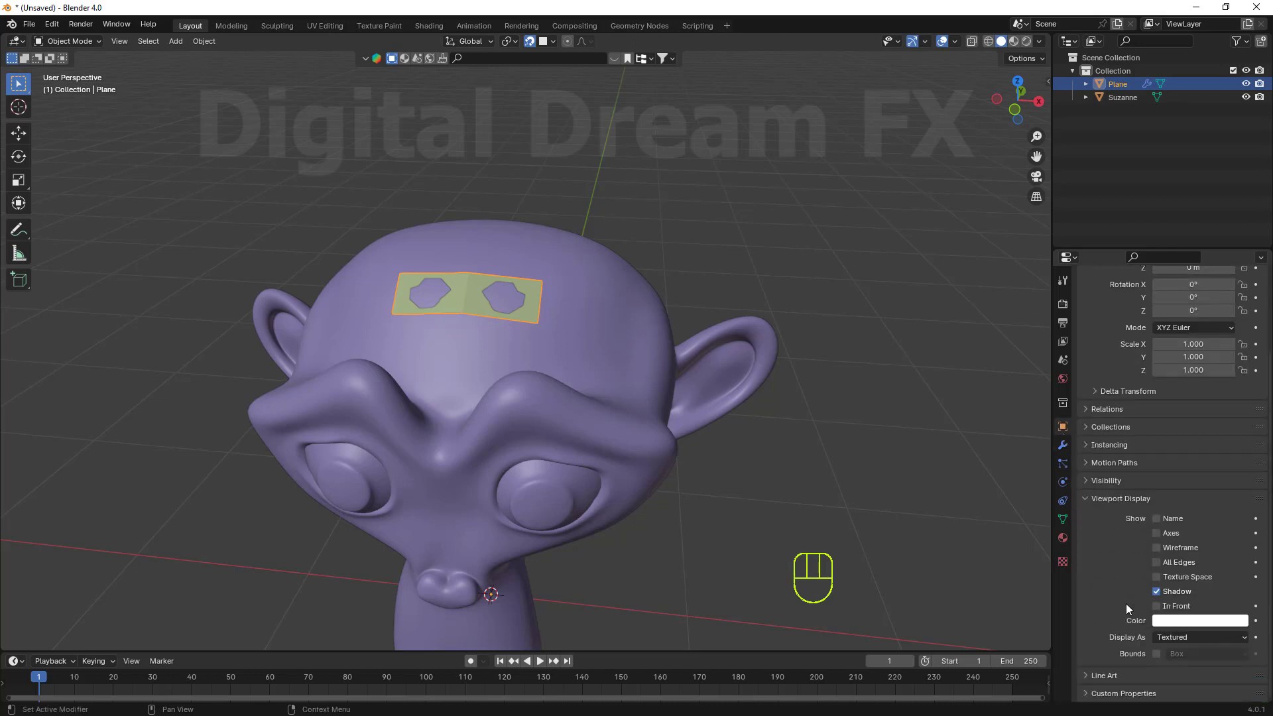
click(1164, 608)
middle_drag(603, 420, 526, 393)
scroll(530, 391, up, 2)
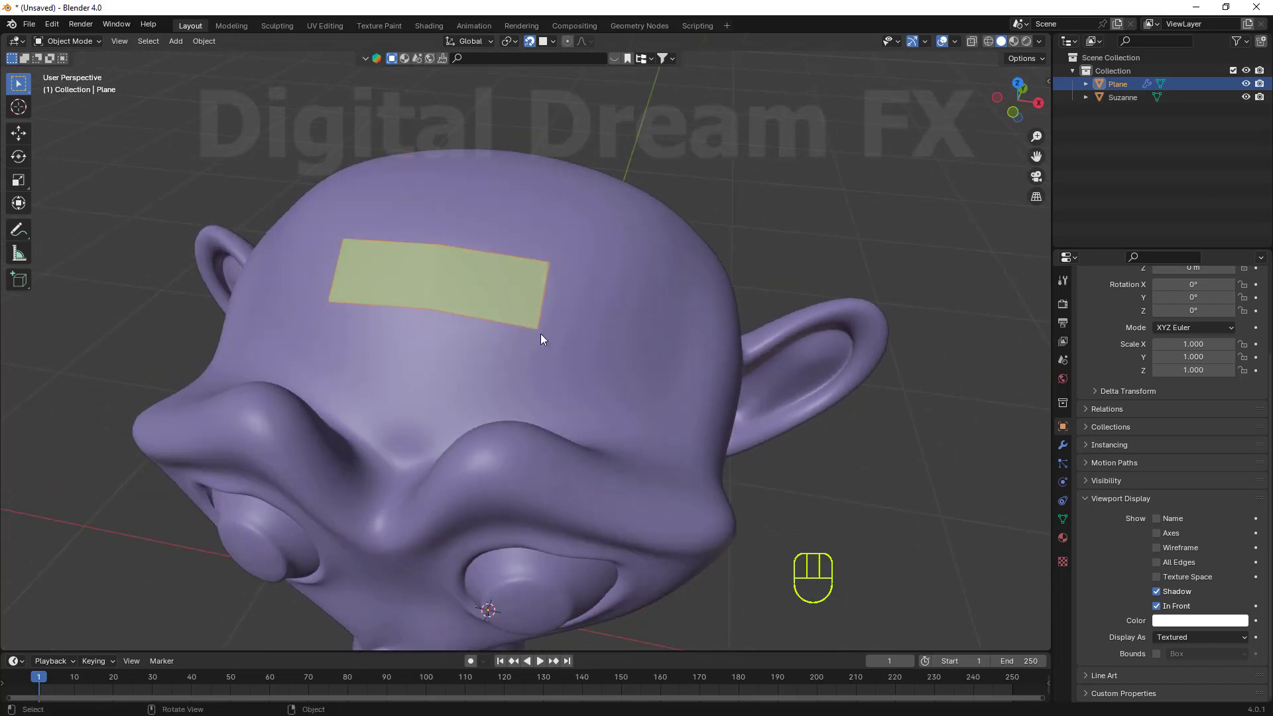
Enter Edit Mode on the plane and use Poly Build to extend the forehead strip outward with a quad from its outer edge
middle_drag(508, 292, 806, 422)
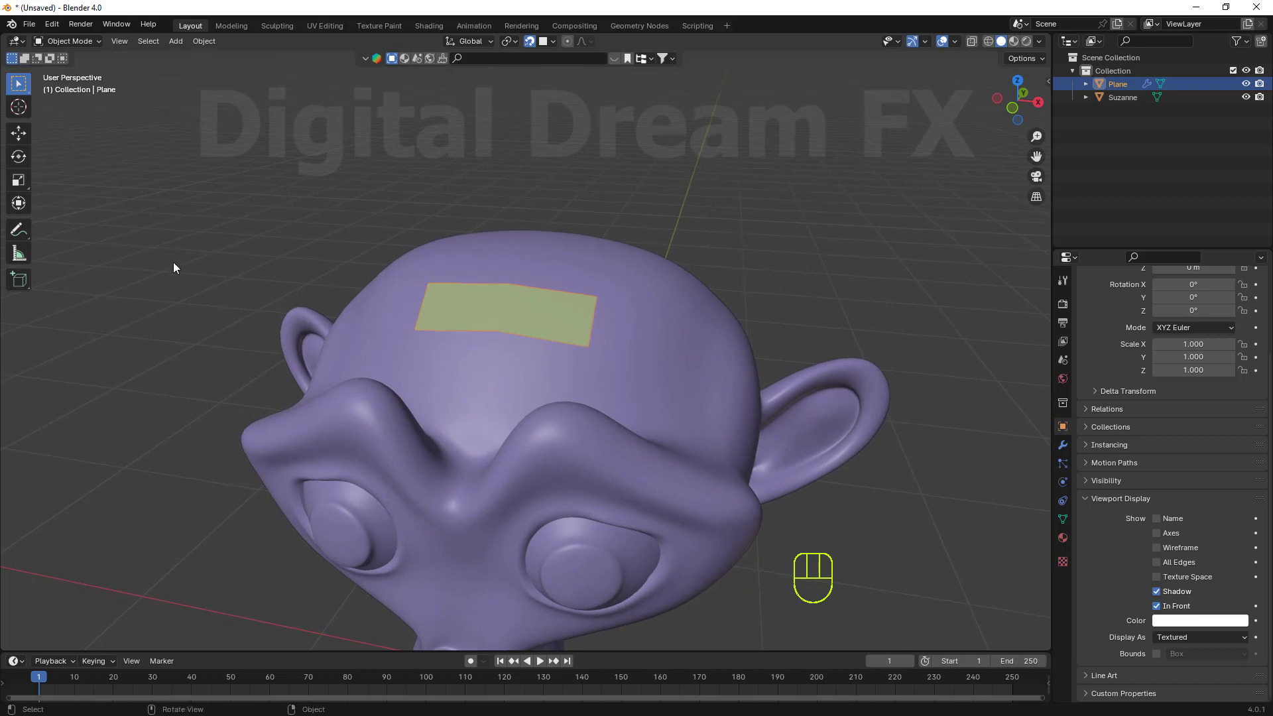
key(Tab)
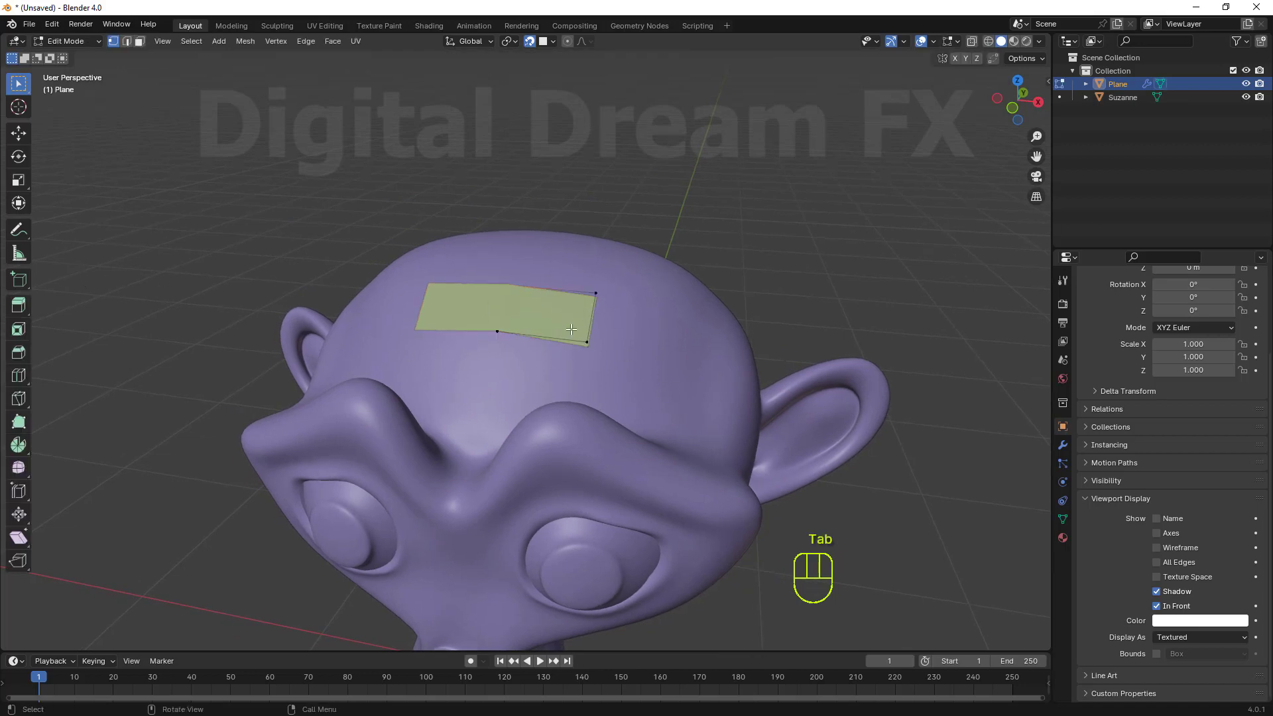
mouse_move(595, 322)
middle_down()
mouse_move(593, 349)
mouse_move(594, 315)
middle_up()
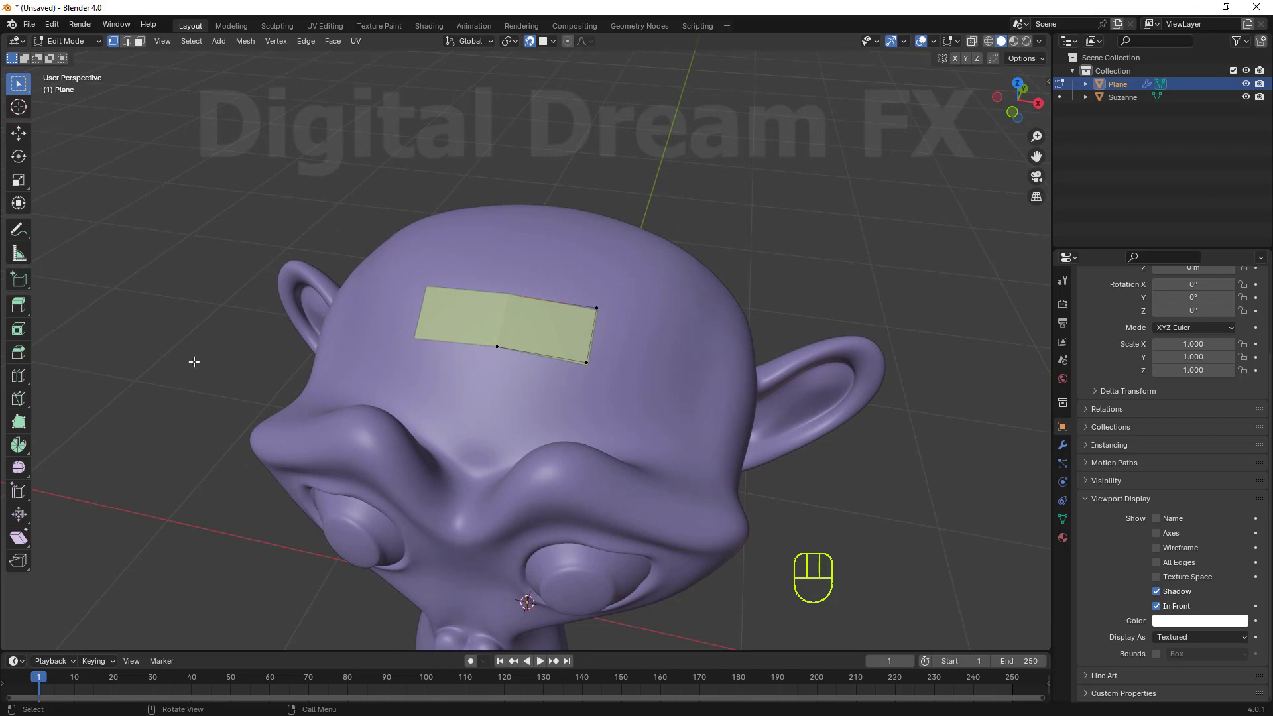
click(19, 423)
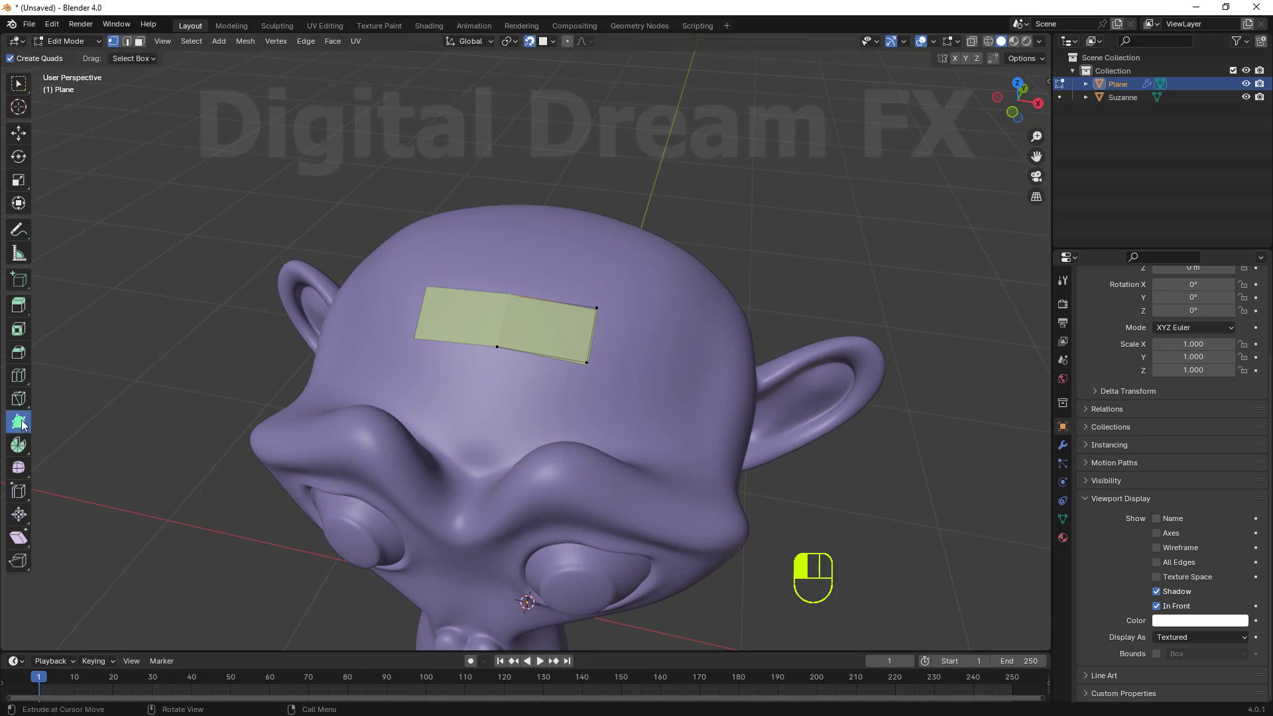
middle_drag(504, 318, 555, 400)
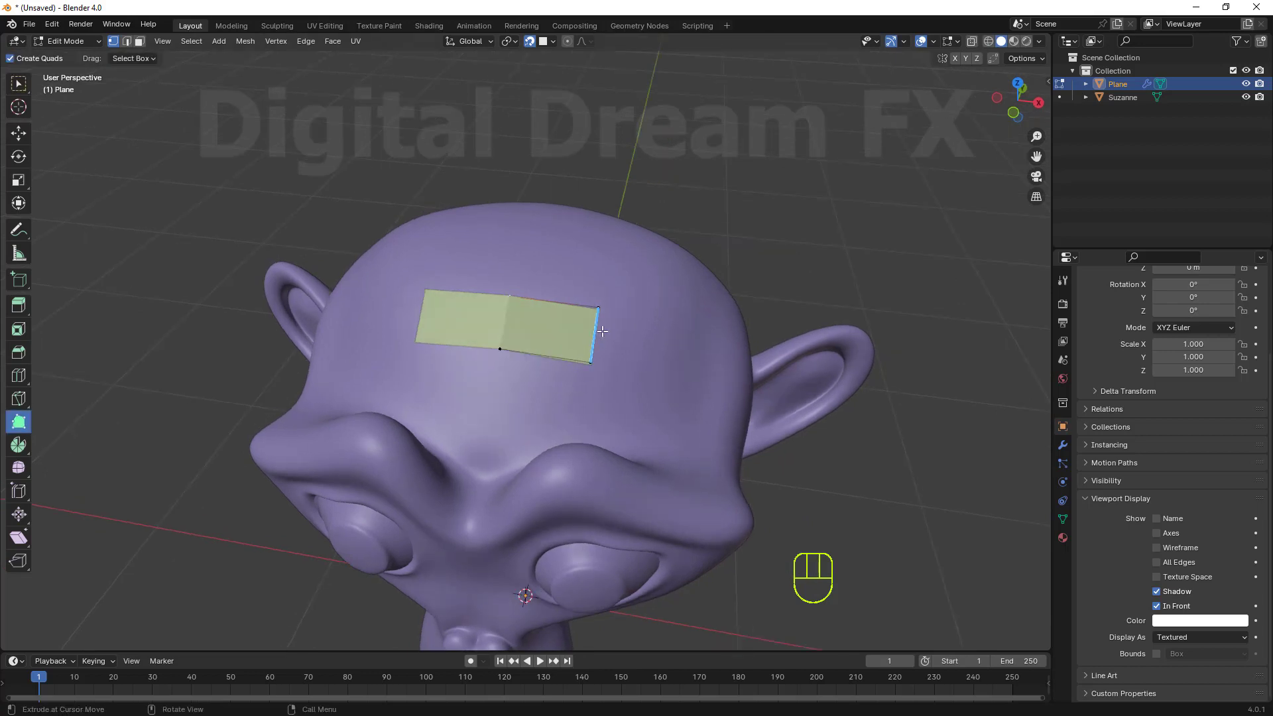
drag(599, 332, 701, 359)
scroll(649, 424, down, 2)
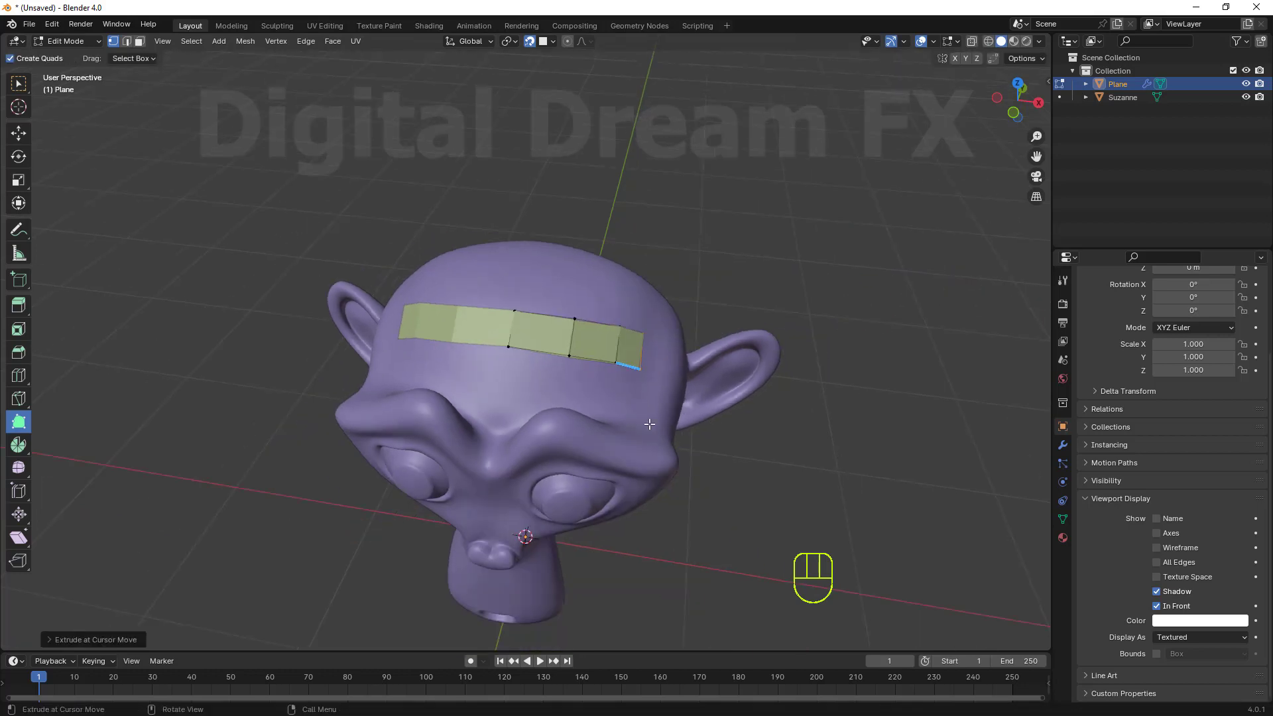
Extrude the lower edge of the strip's central quad down the forehead to start a second row
scroll(567, 398, up, 2)
middle_drag(649, 424, 600, 398)
drag(506, 344, 474, 354)
drag(547, 392, 527, 382)
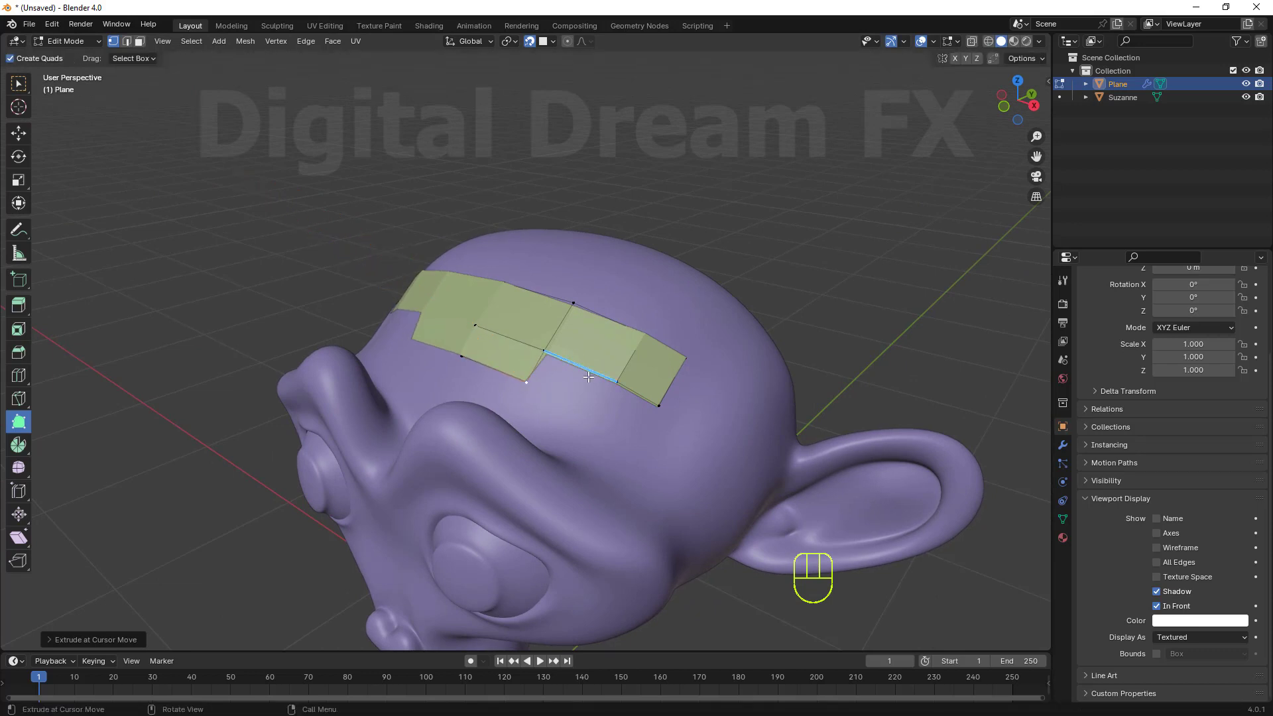
Extrude the neighbouring lower edge into a second quad and try to join its corner vertex to the adjacent quad
drag(601, 369, 601, 416)
drag(538, 384, 527, 382)
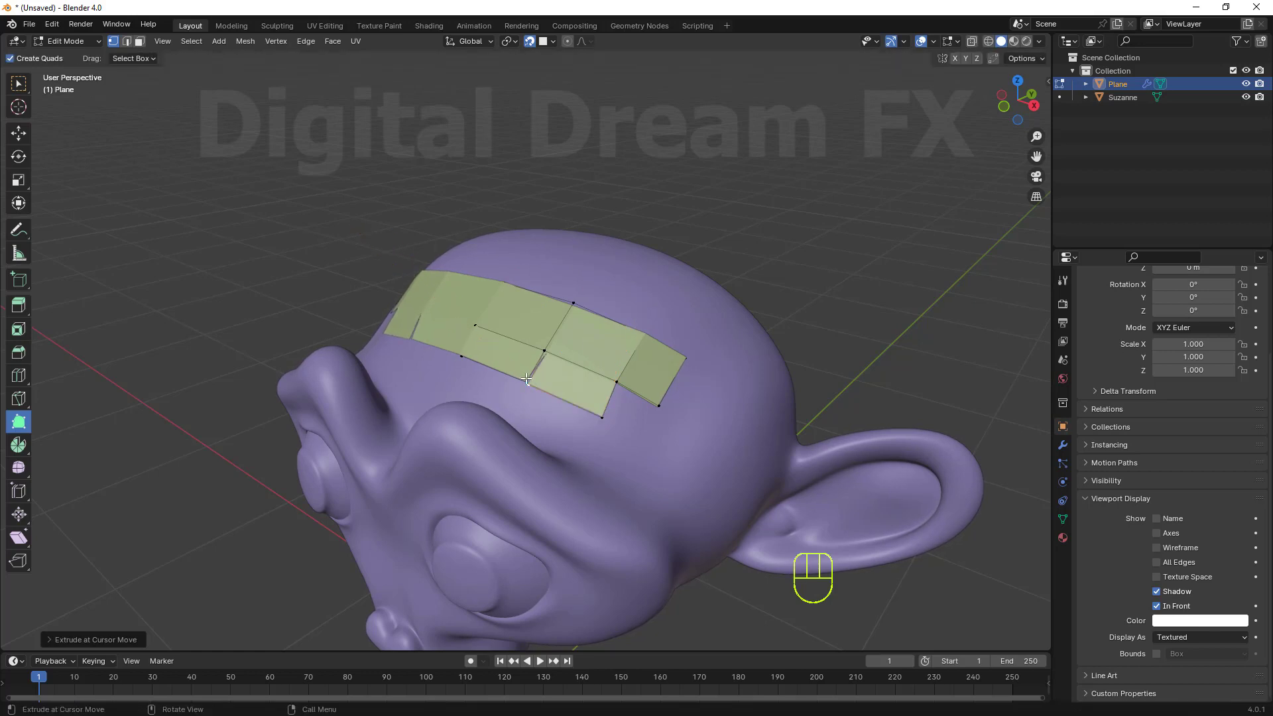
middle_drag(787, 390, 722, 381)
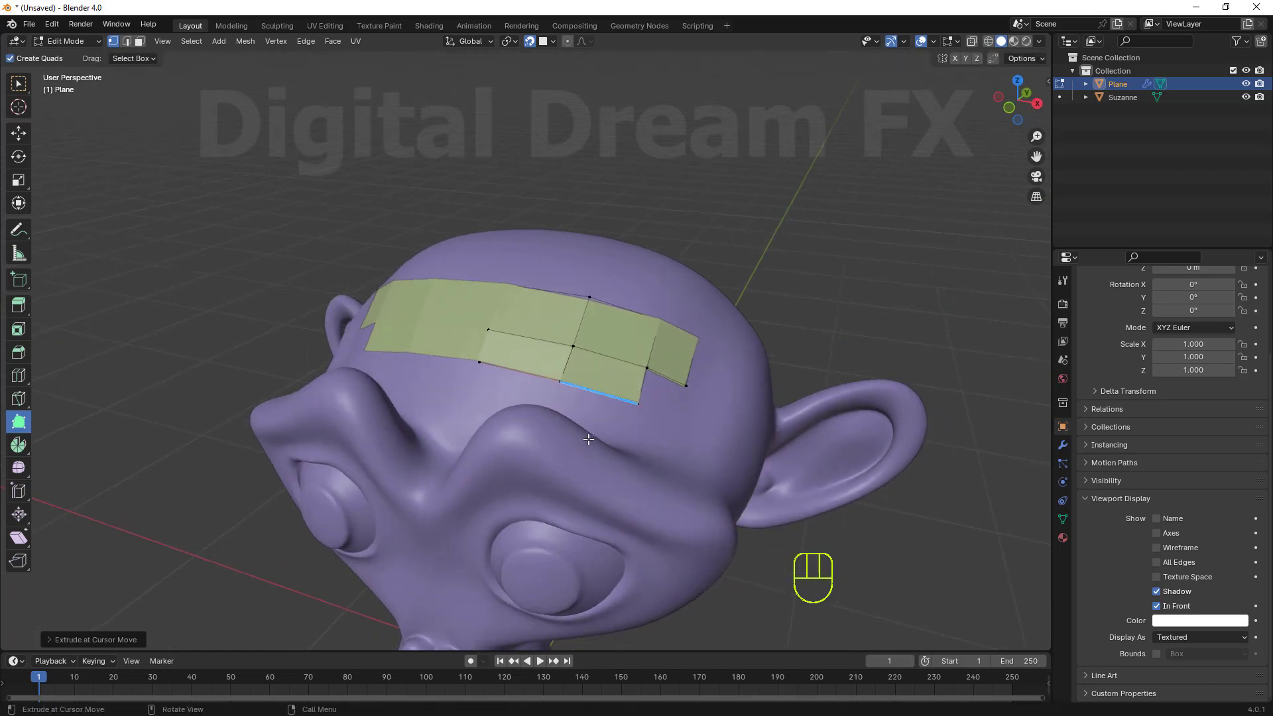
drag(559, 382, 567, 414)
scroll(560, 388, up, 4)
scroll(597, 424, down, 4)
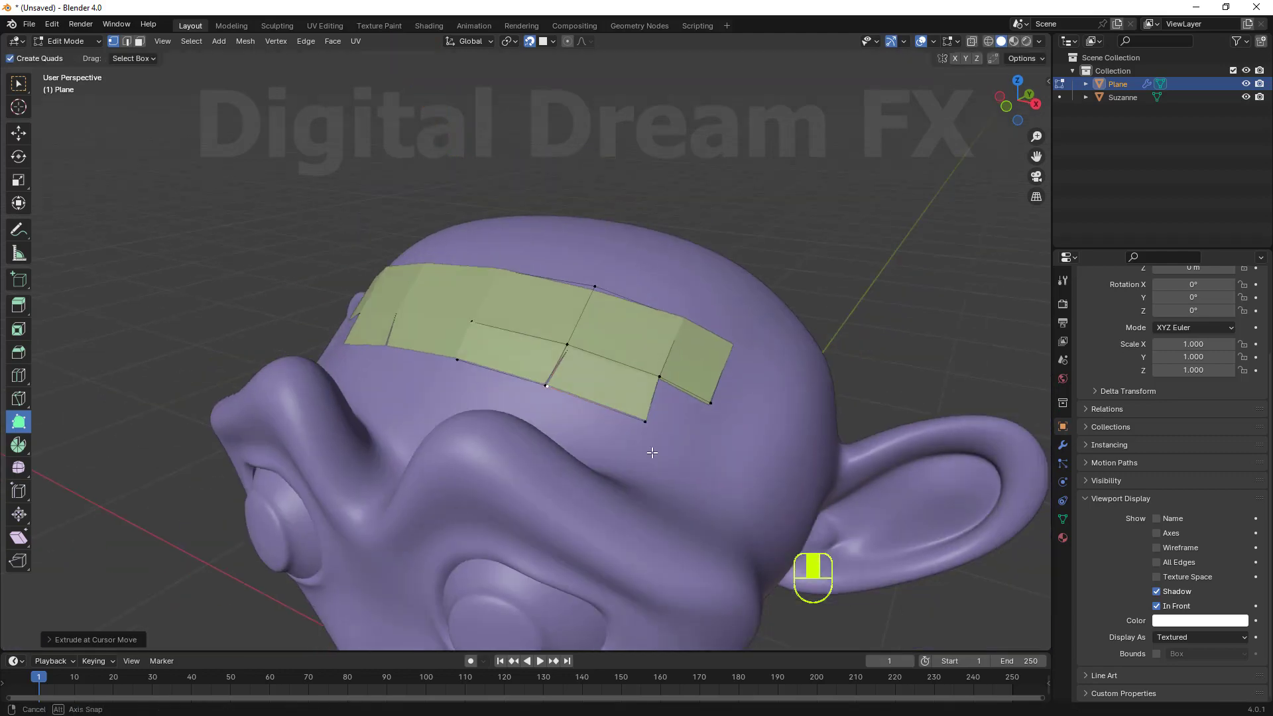
scroll(603, 411, up, 2)
middle_drag(604, 411, 623, 405)
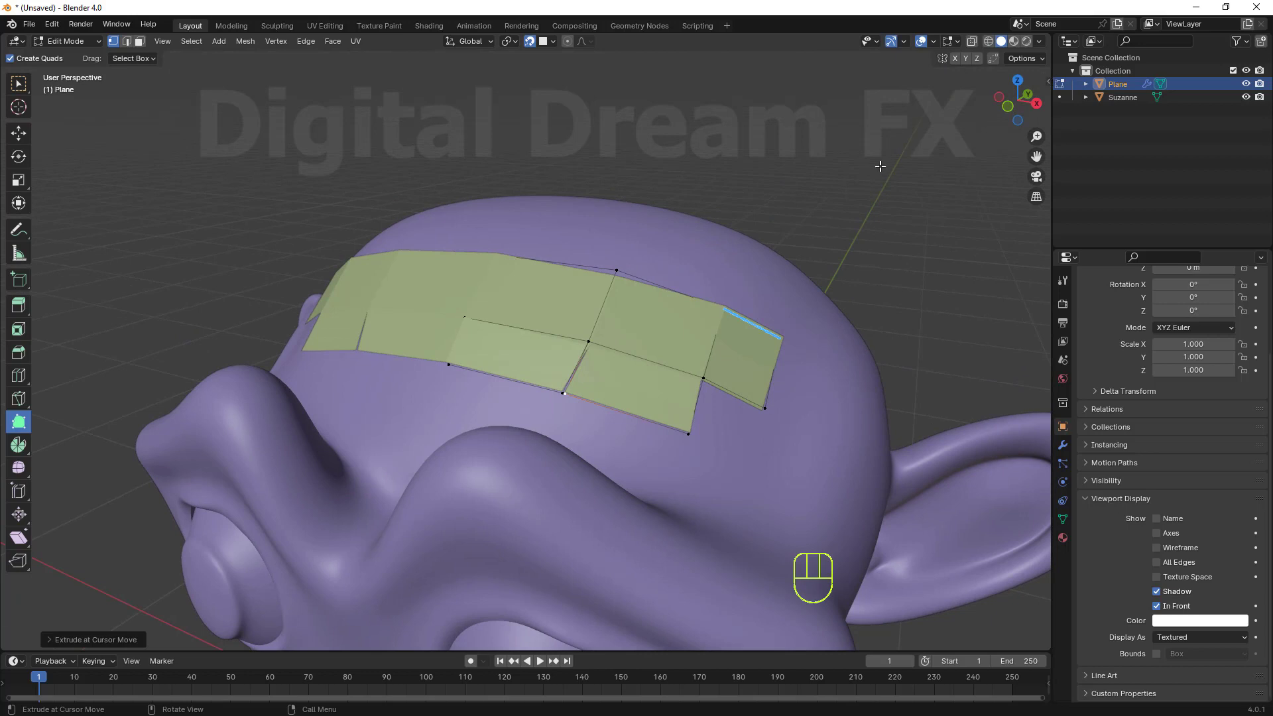
Enable Auto Merge with a 0.01 m threshold in the tool options and merge the split corner vertices of the lower row
key(n)
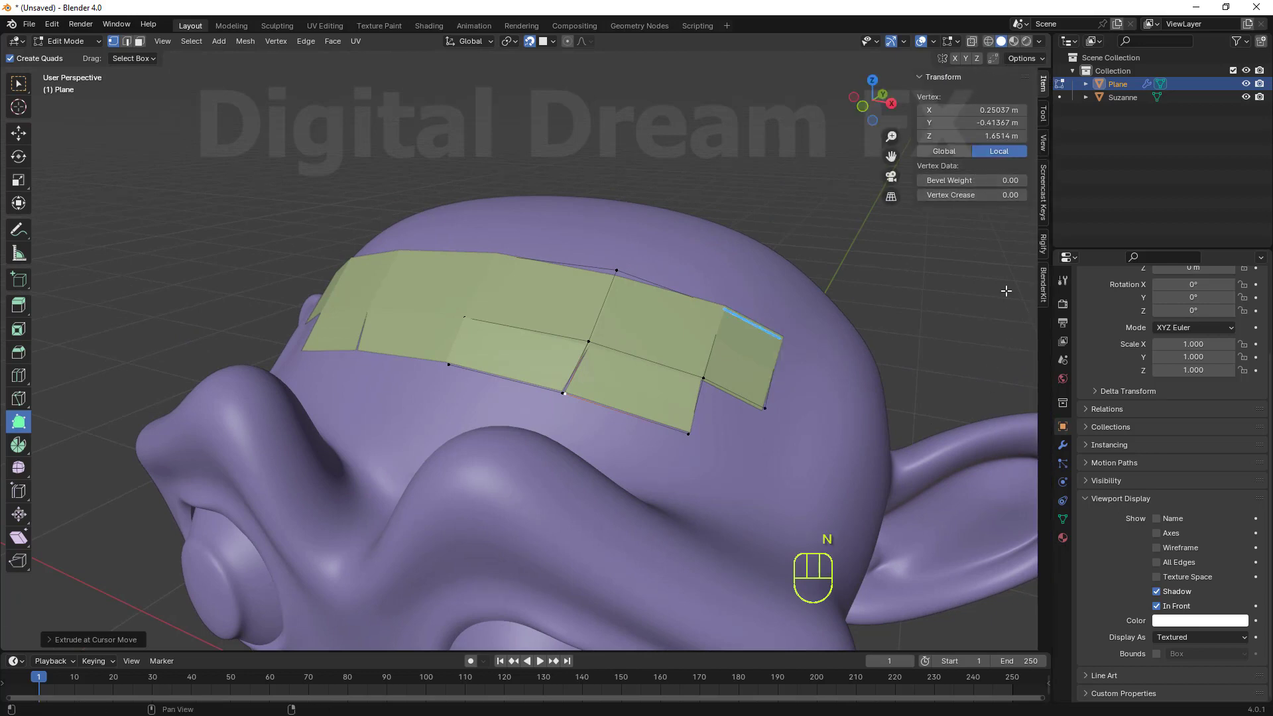
click(1043, 114)
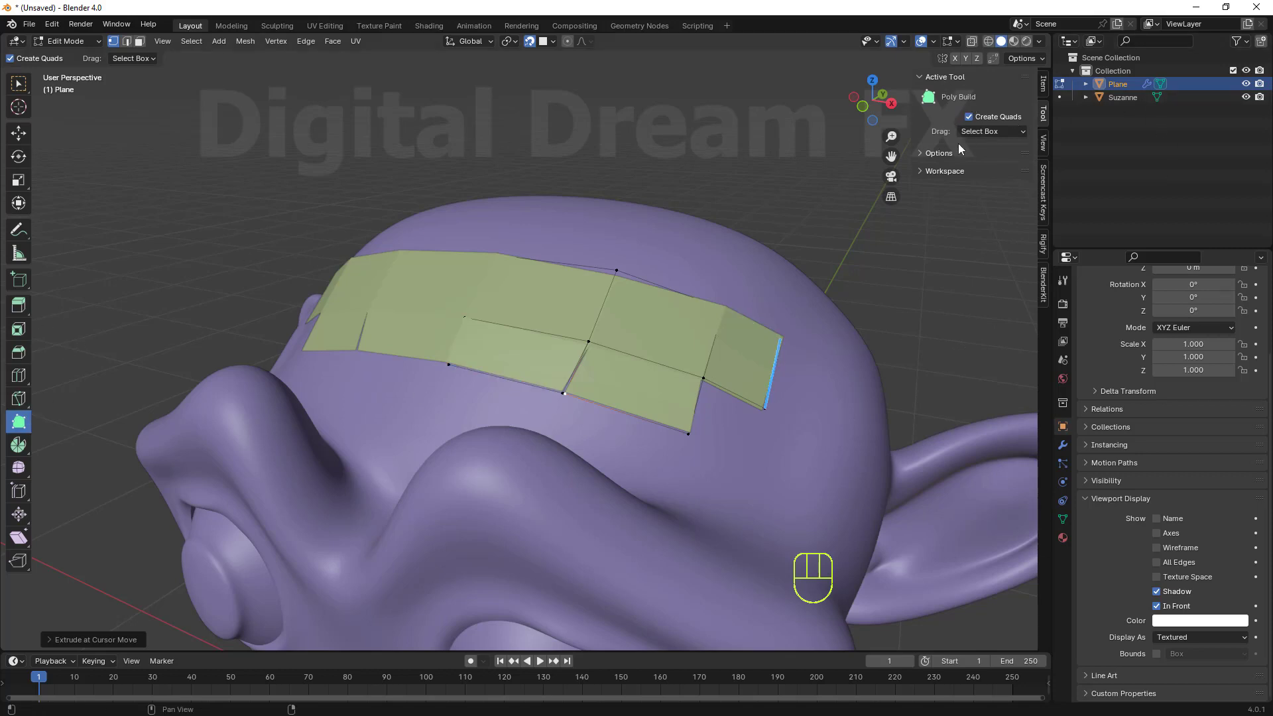
click(929, 156)
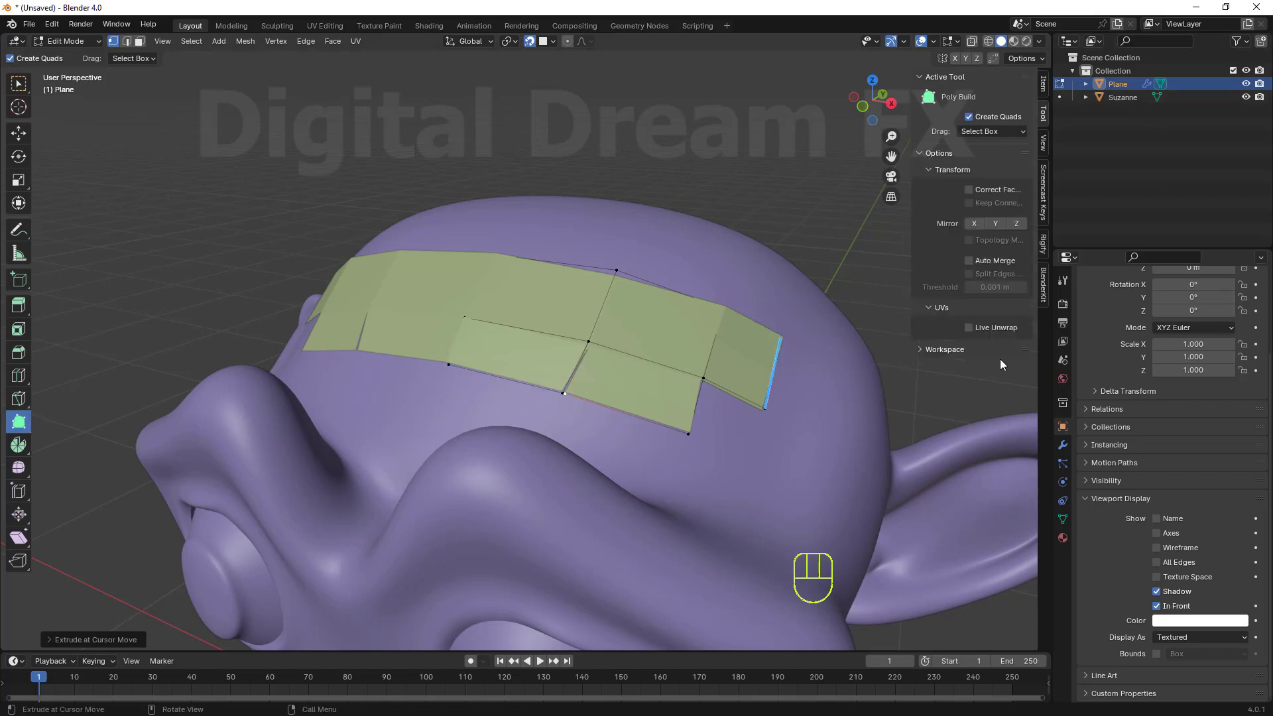
click(970, 260)
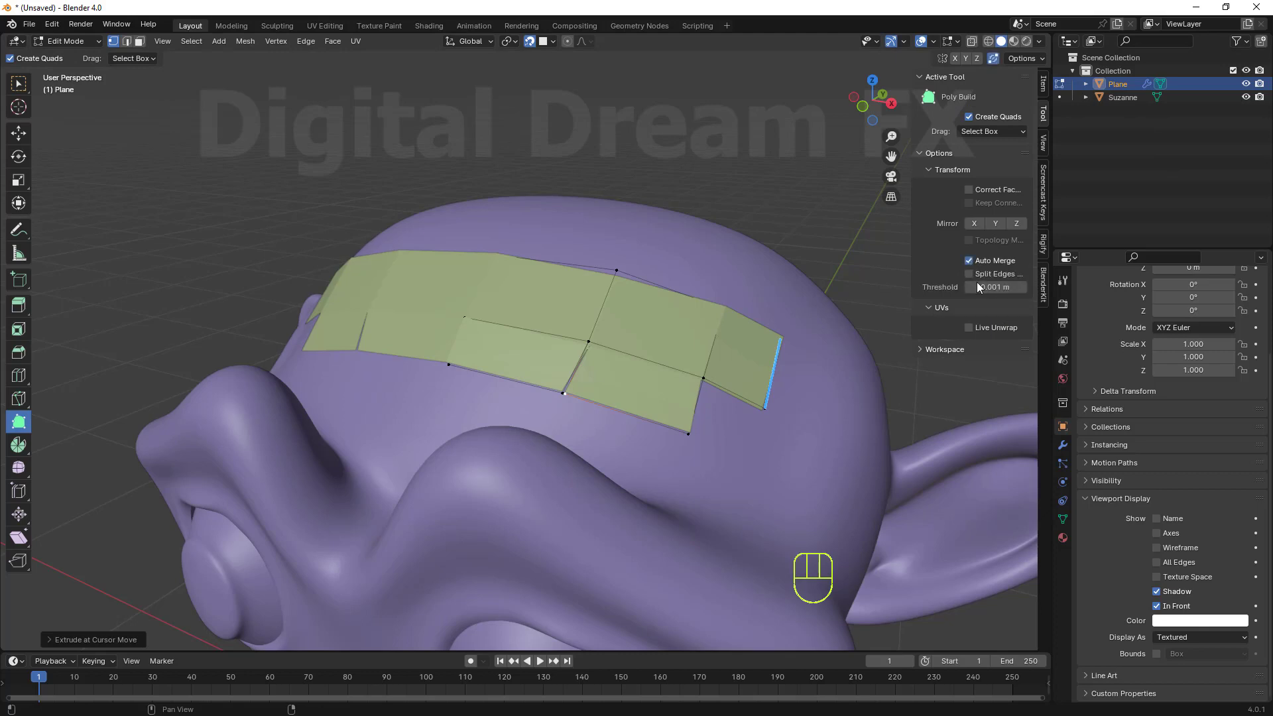
click(995, 286)
click(980, 288)
key(Return)
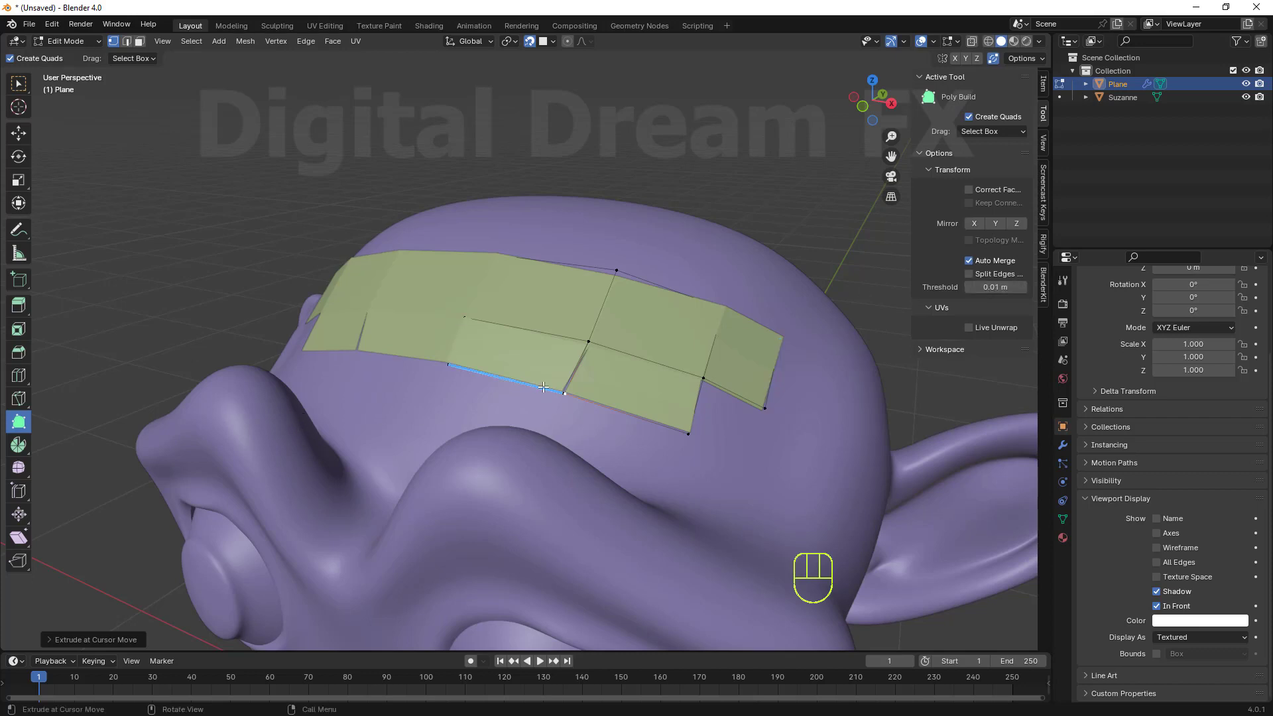
mouse_move(564, 394)
mouse_down()
mouse_move(617, 363)
mouse_move(574, 387)
mouse_up()
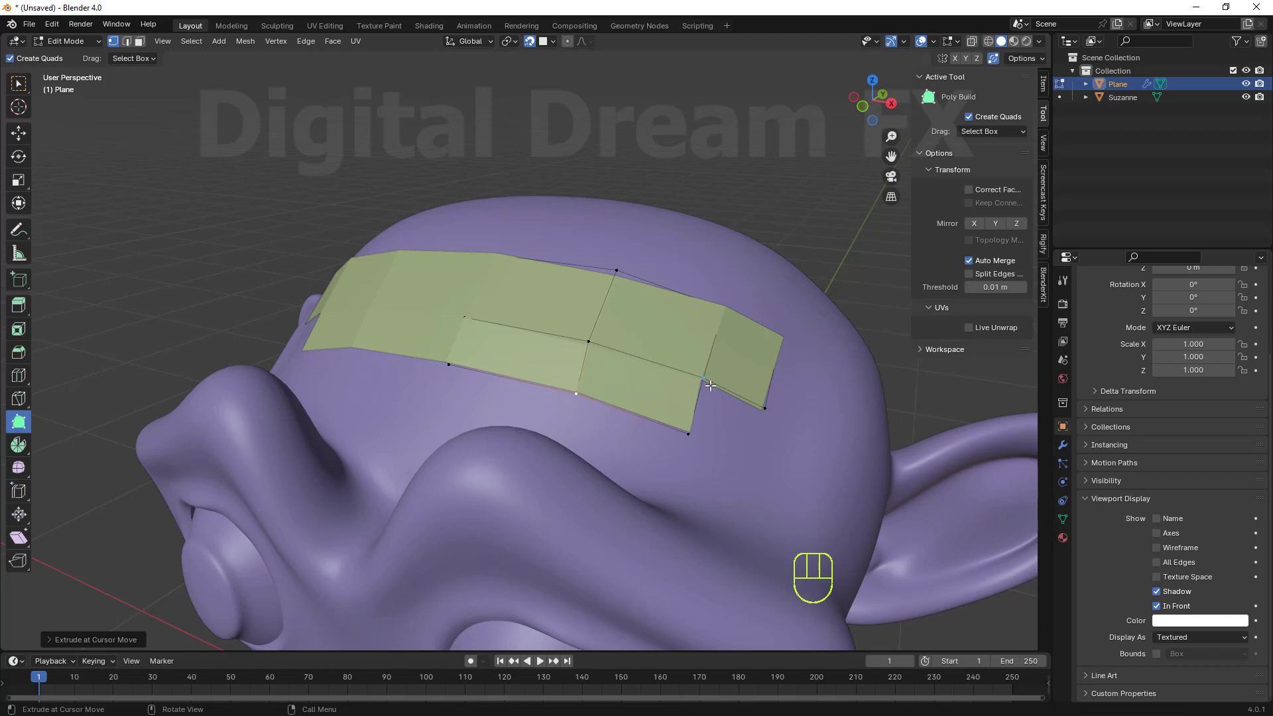
Extrude a quad from the strip's upper edge and fill the open corners on both sides with Poly Build faces
middle_drag(709, 388, 637, 309)
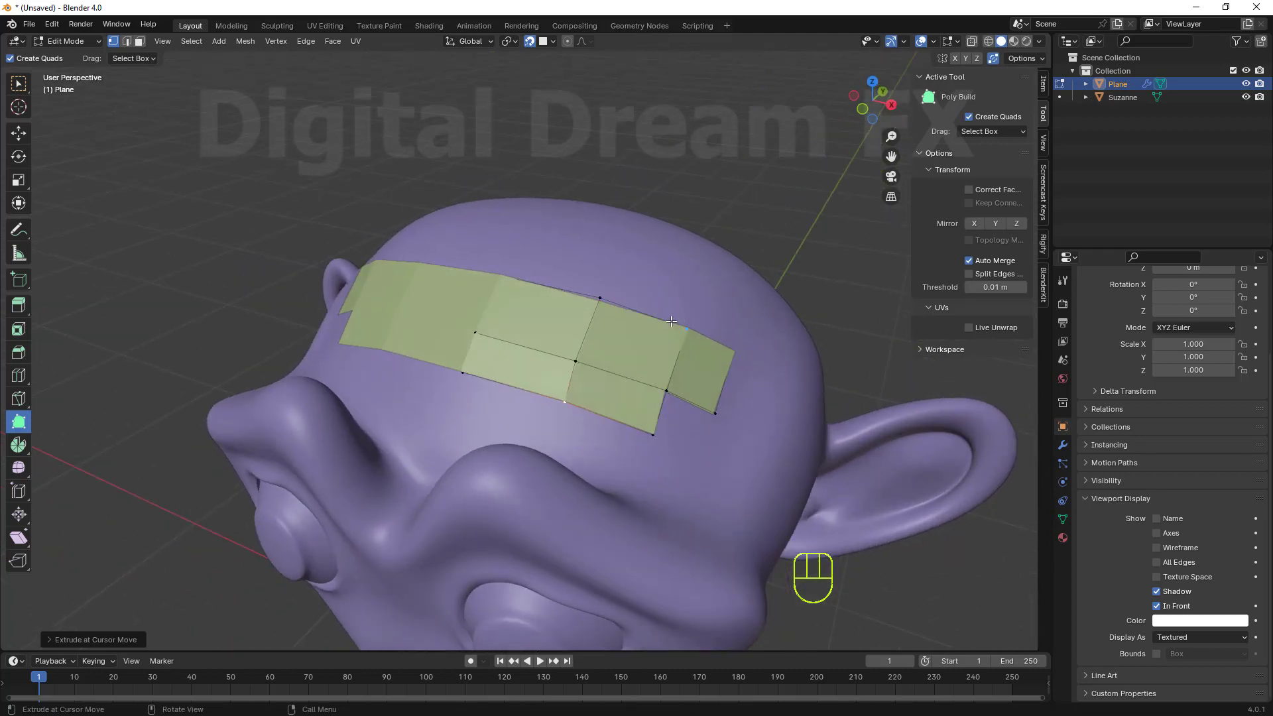
drag(636, 309, 691, 333)
middle_drag(718, 346, 713, 359)
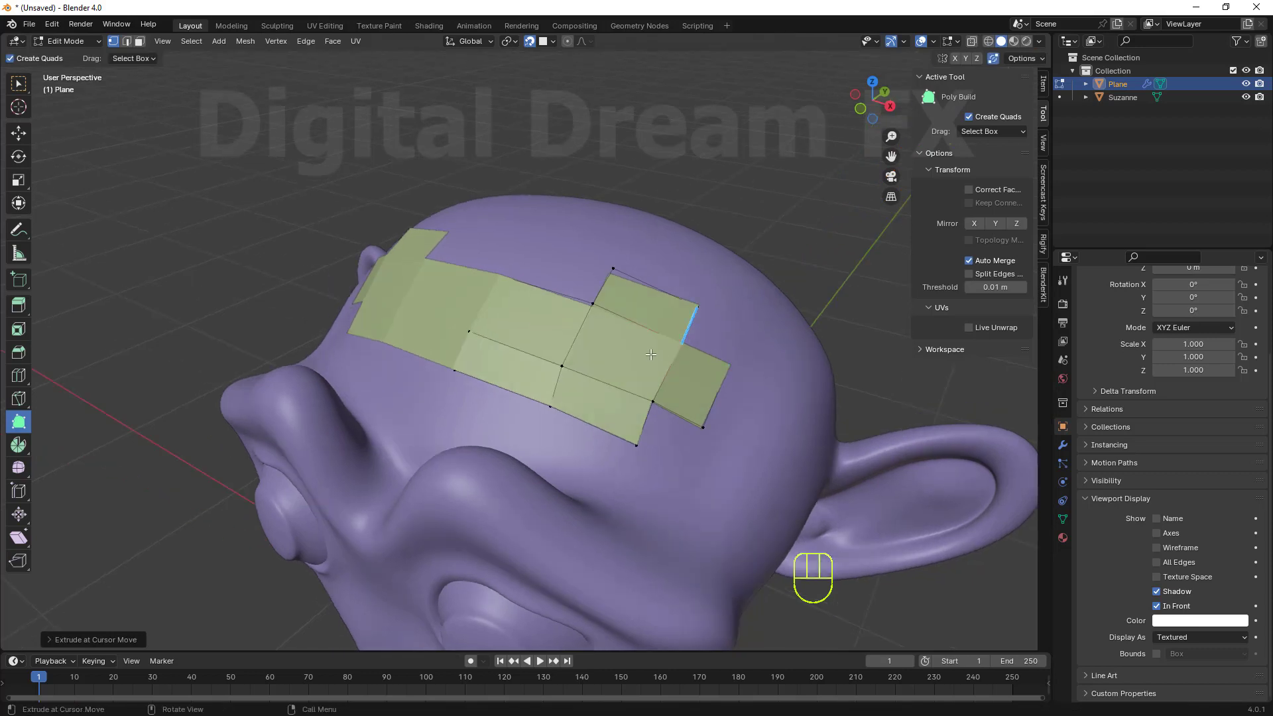
ctrl+drag(693, 341, 738, 326)
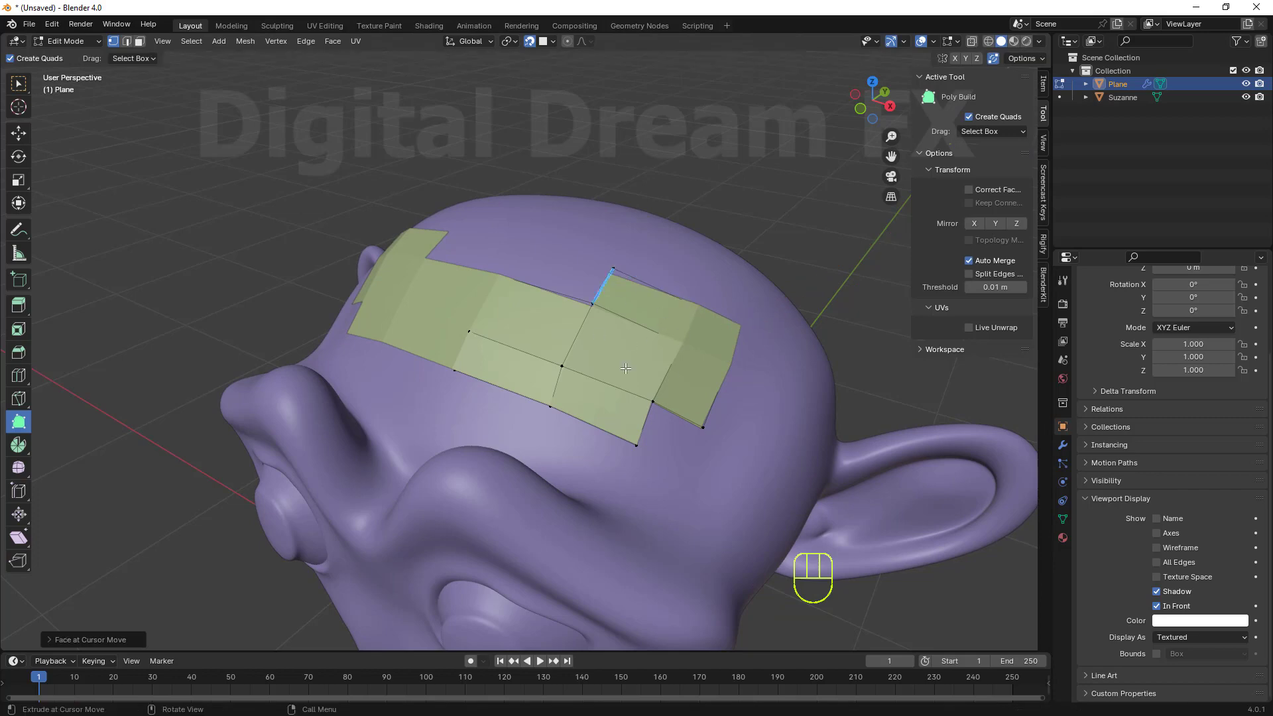
middle_drag(626, 368, 714, 385)
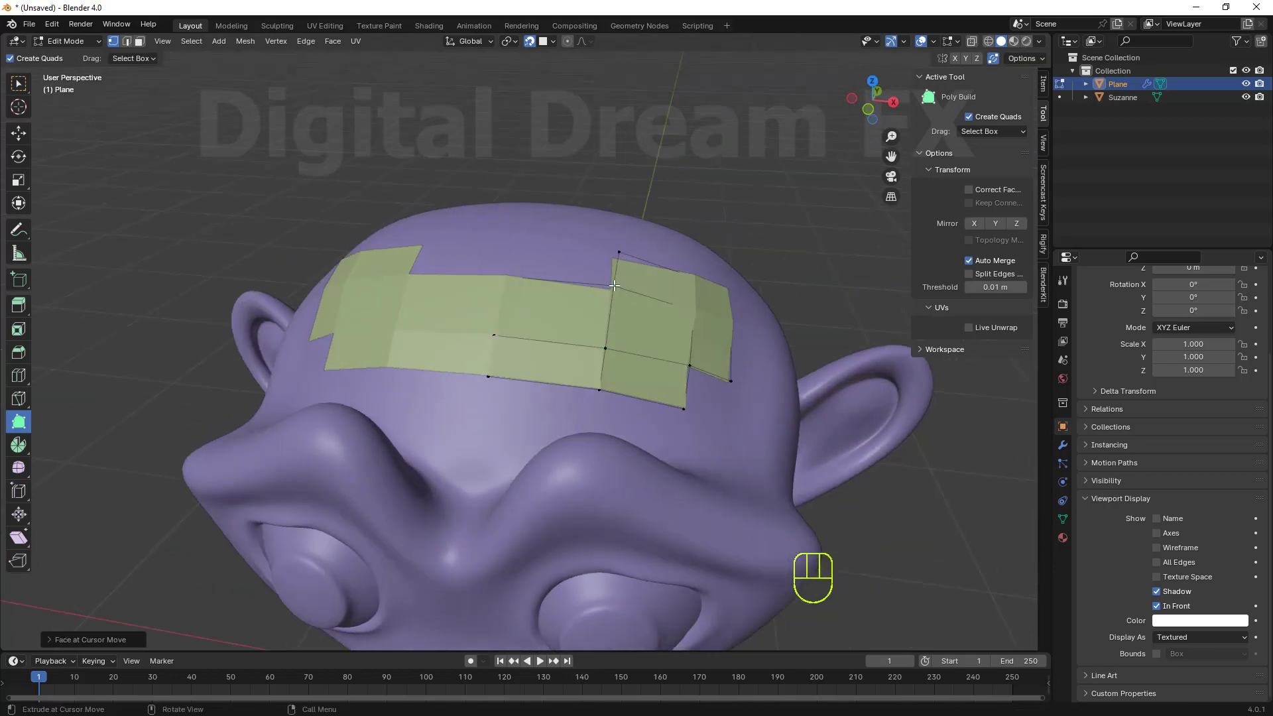
ctrl+drag(582, 268, 519, 233)
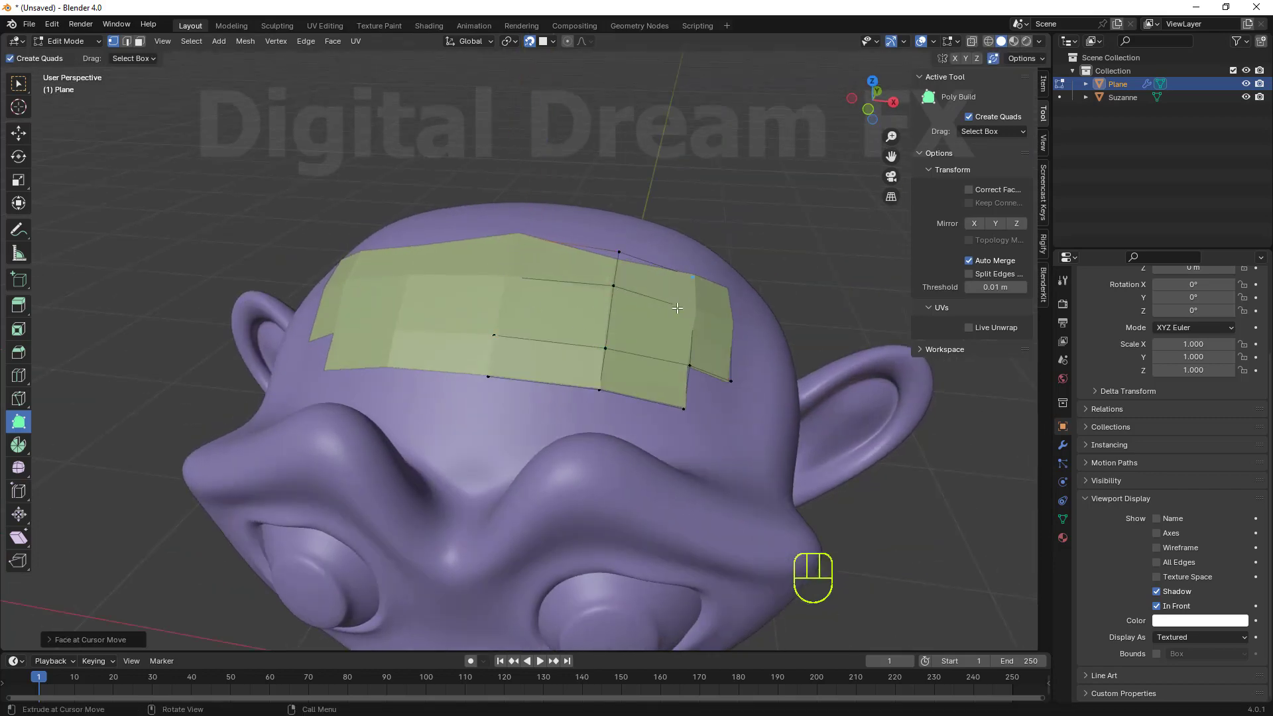
Complete the outer end of the lower row and extrude its outer edges into a new column towards the ear
middle_drag(677, 308, 698, 434)
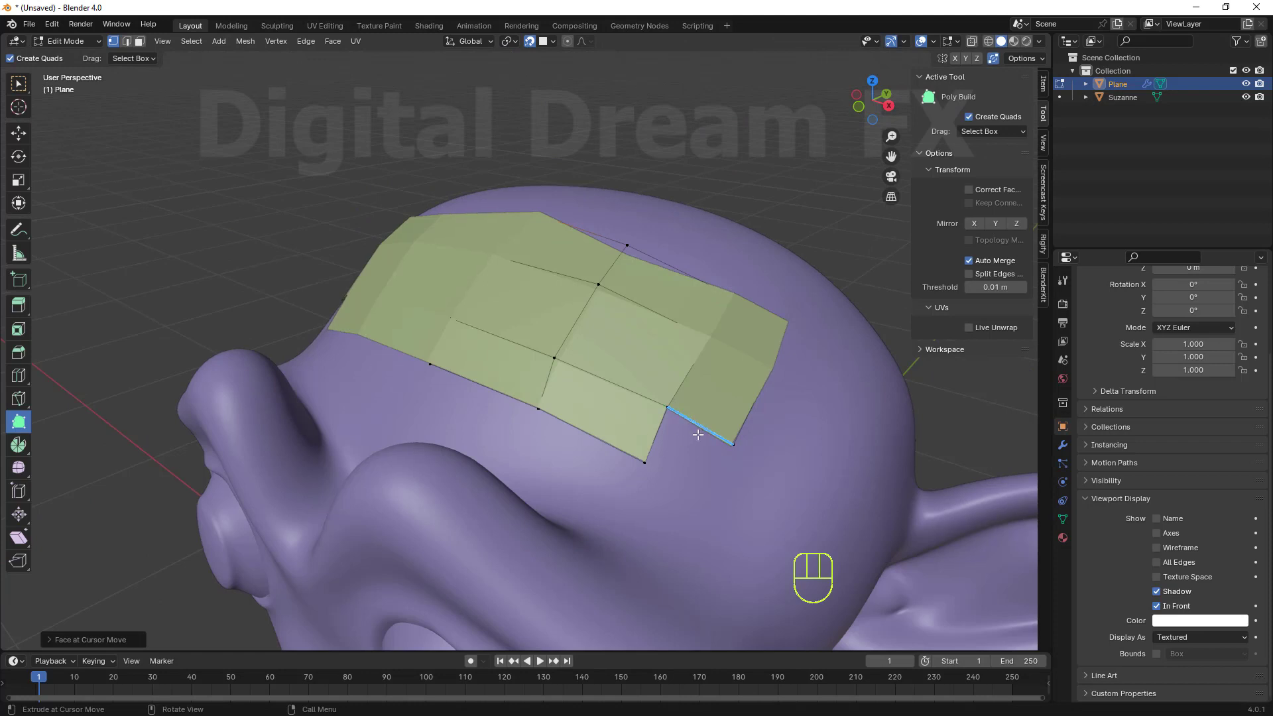
drag(699, 435, 713, 500)
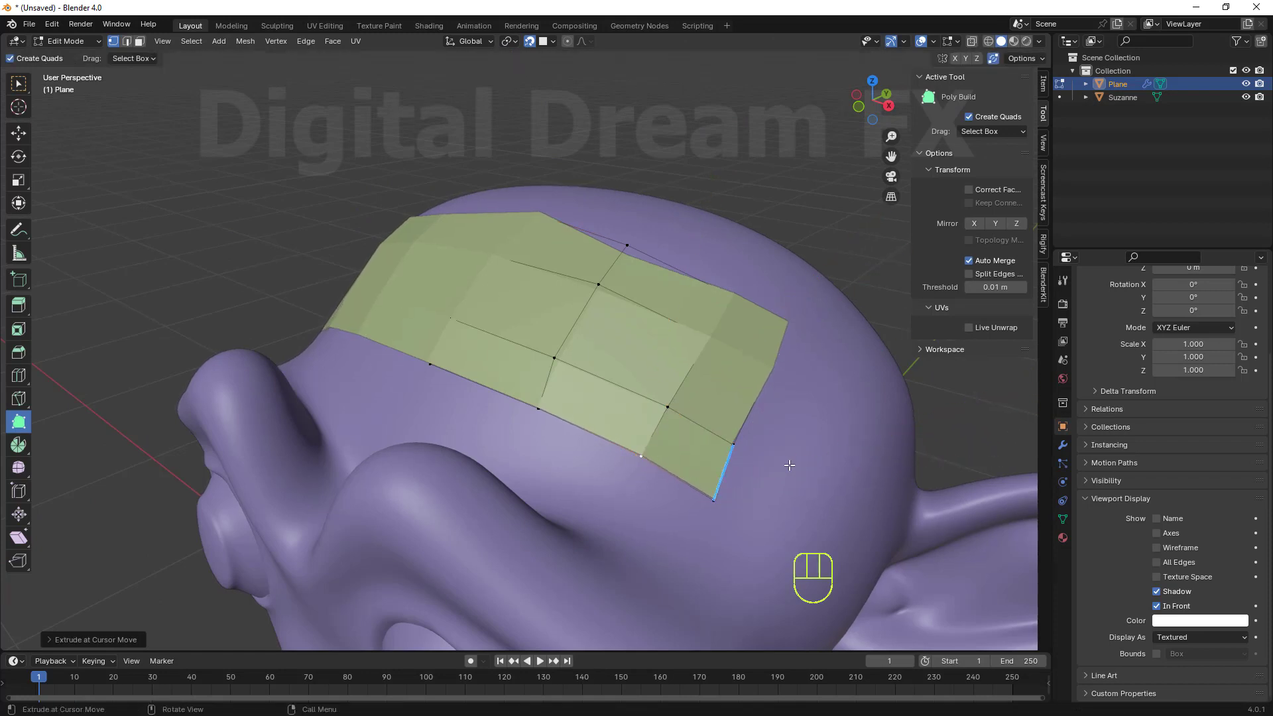
drag(731, 471, 769, 519)
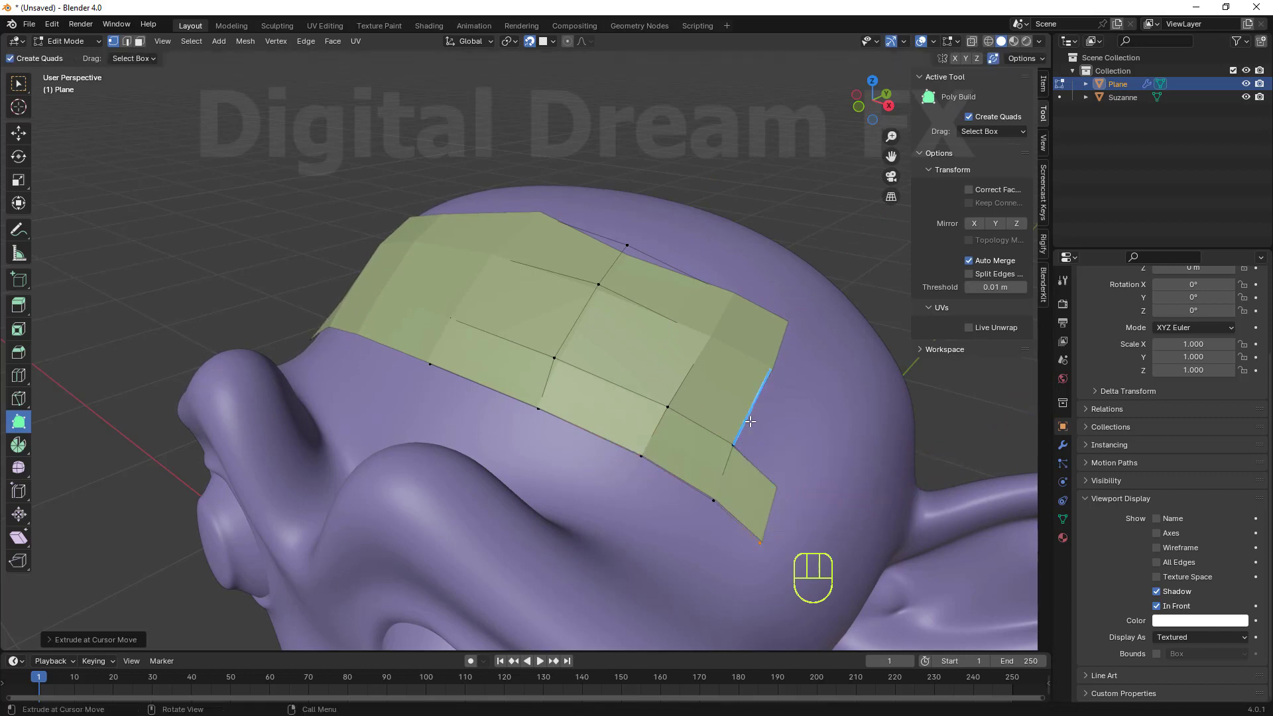
drag(753, 425, 783, 475)
drag(810, 415, 808, 365)
middle_drag(808, 365, 615, 426)
scroll(615, 426, up, 2)
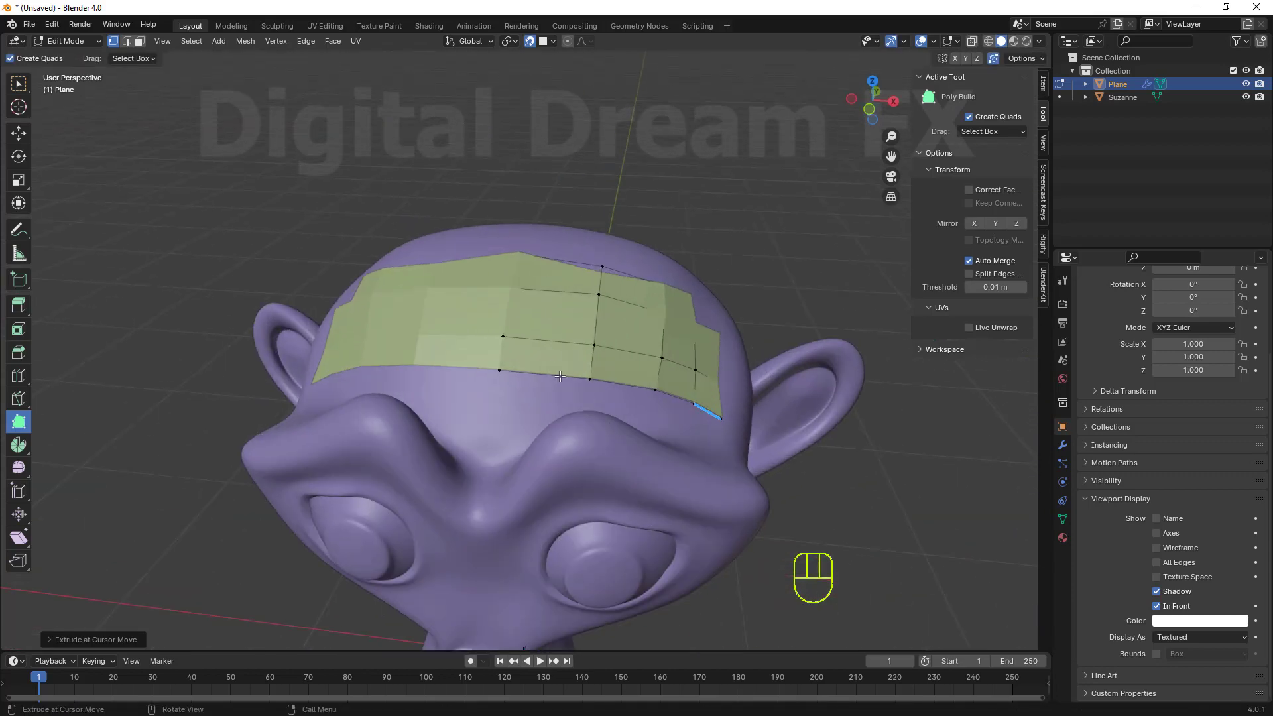
Add a vertical loop cut through the column of quads beside the mirror line
middle_drag(578, 297, 547, 299)
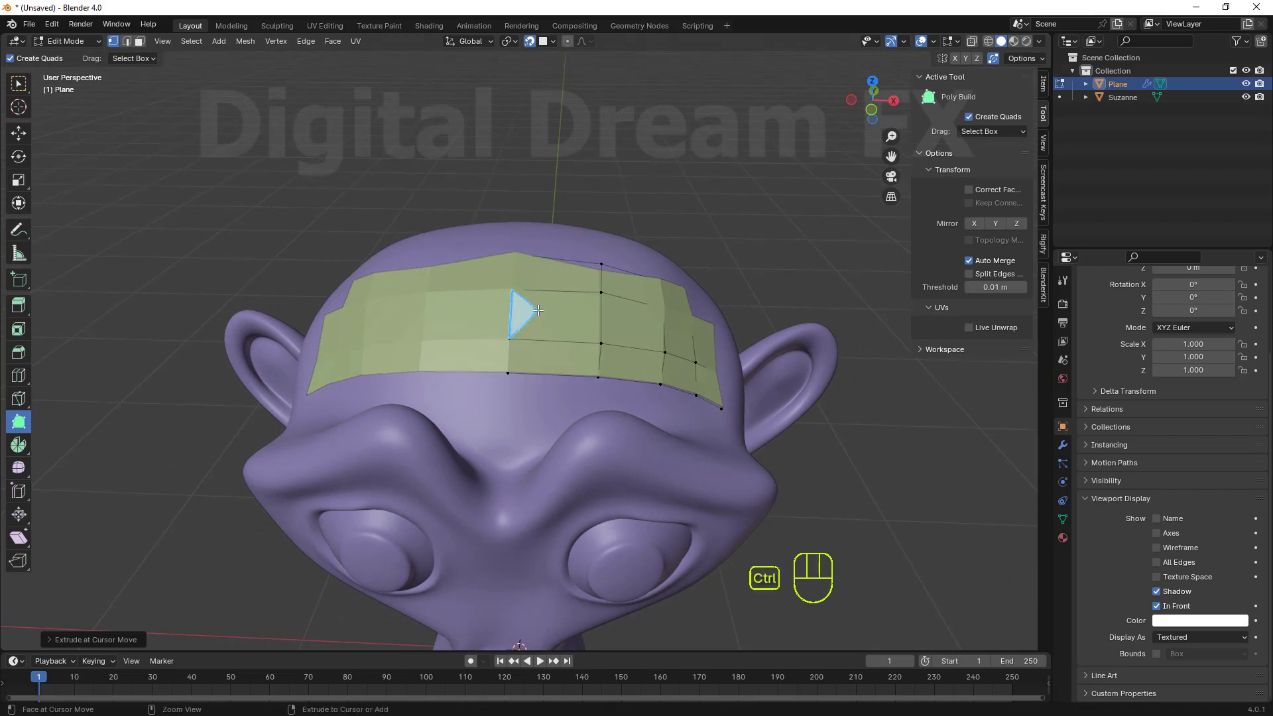
key(ctrl+r)
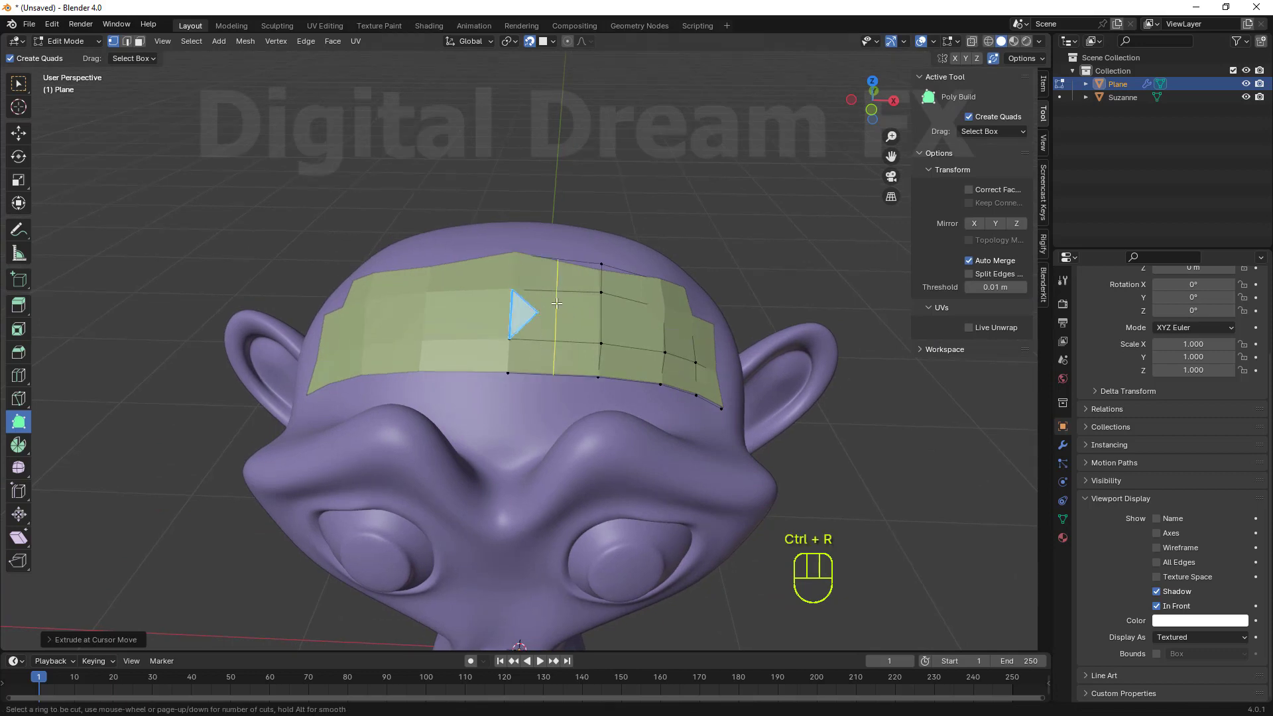
click(541, 310)
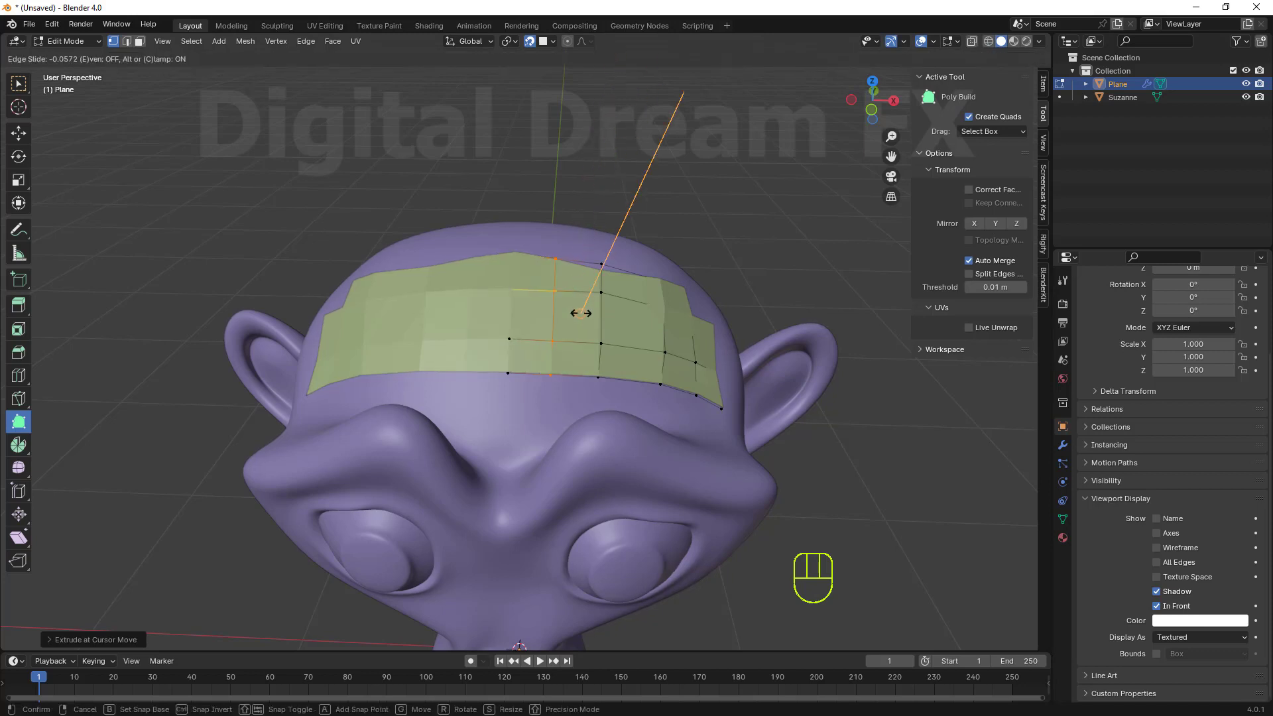
click(557, 303)
Reposition the patch's vertices to smooth its upper outline and even out the quads across the forehead
middle_drag(571, 330, 564, 348)
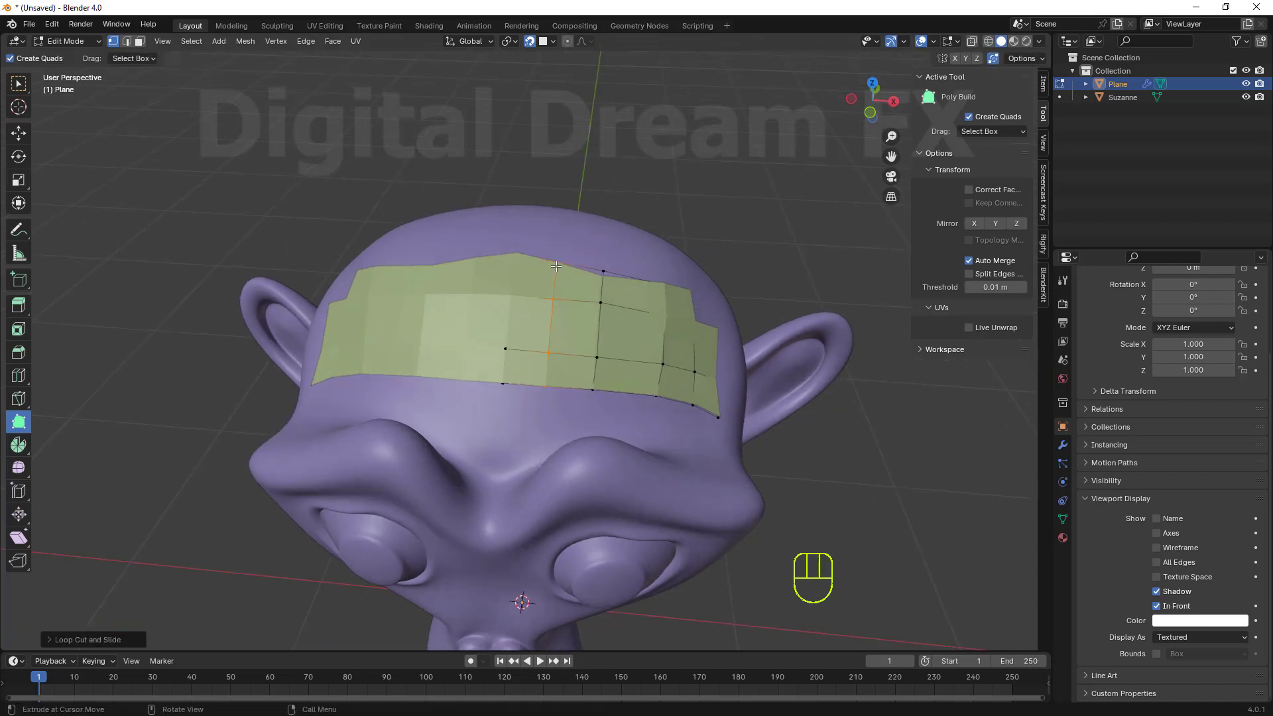
drag(555, 265, 670, 314)
drag(671, 366, 704, 365)
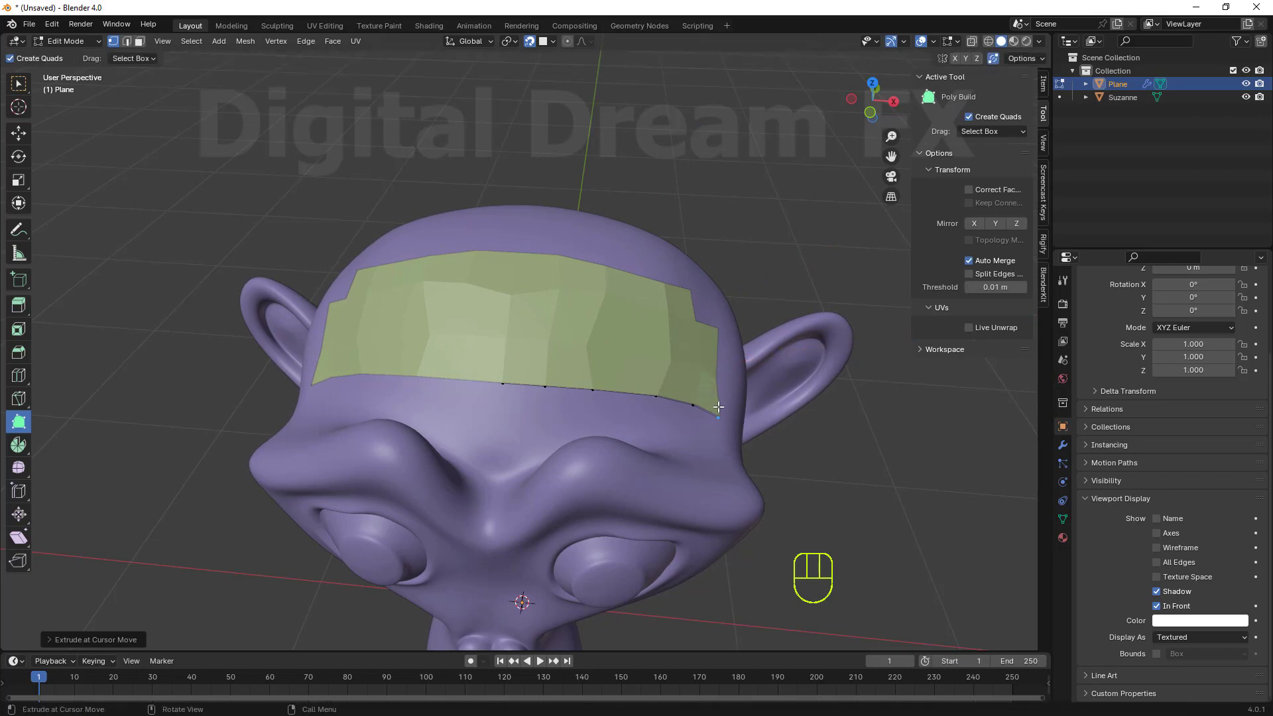
Show the plane's modifier stack and collapse the Mirror modifier to review the Shrinkwrap settings
middle_drag(712, 403, 685, 389)
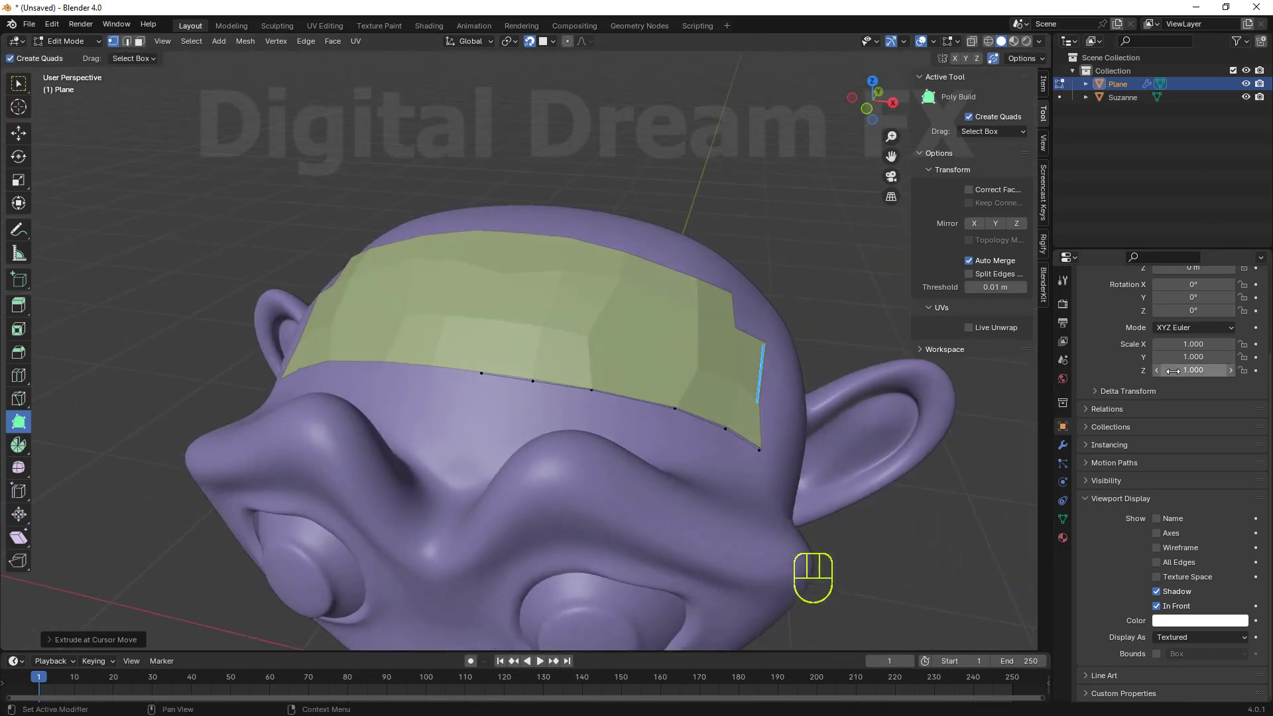
click(1064, 445)
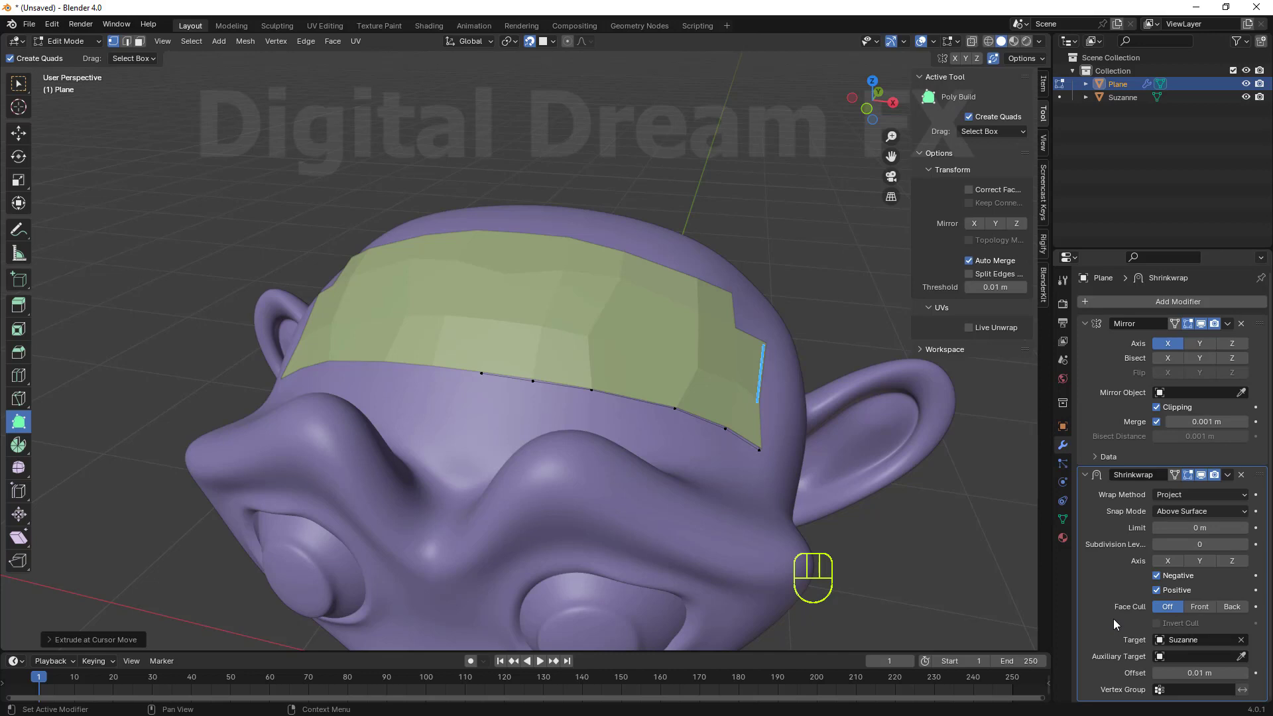
middle_drag(856, 438, 876, 359)
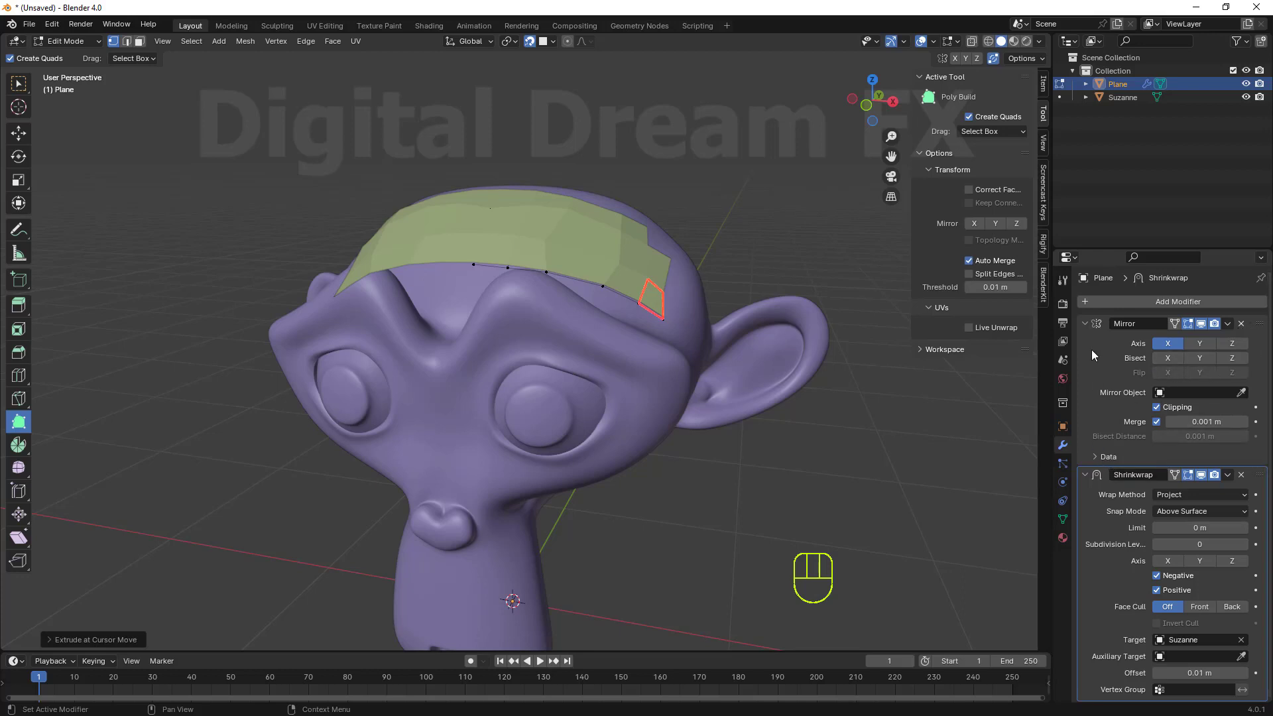
click(1088, 326)
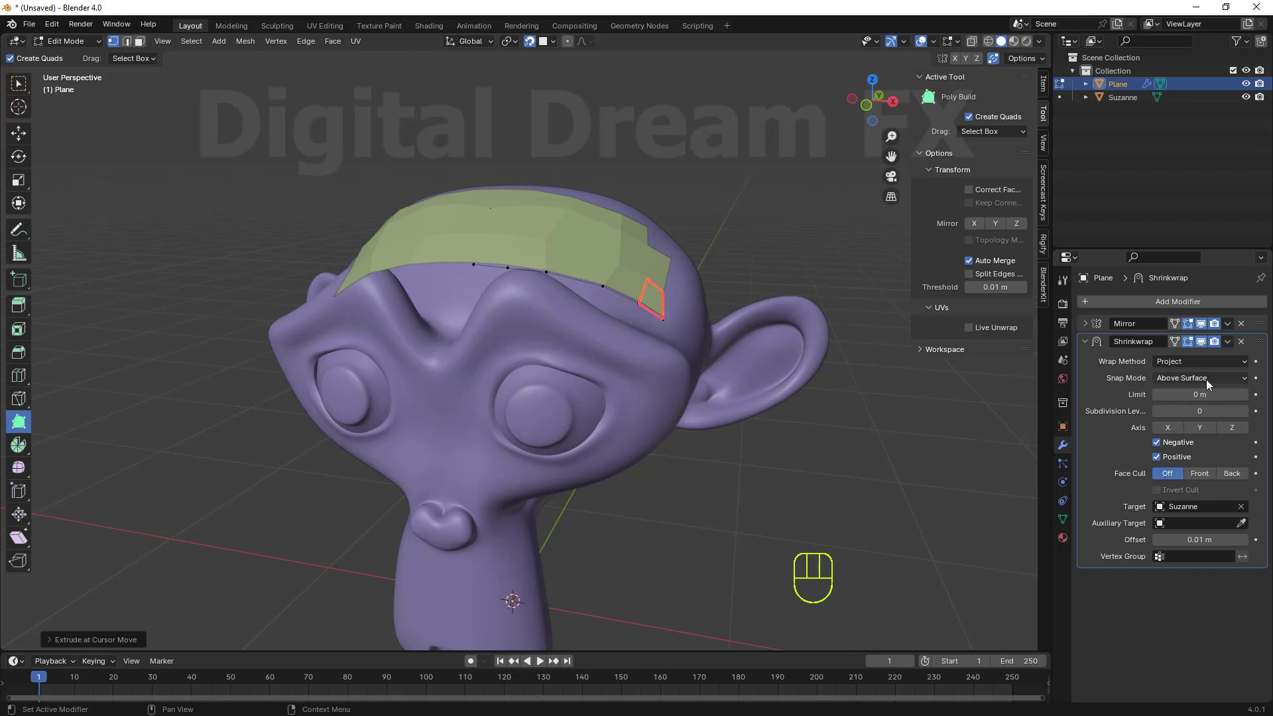
Set the Shrinkwrap modifier's face culling to Front
mouse_move(655, 323)
middle_down()
mouse_move(674, 349)
mouse_move(652, 348)
middle_up()
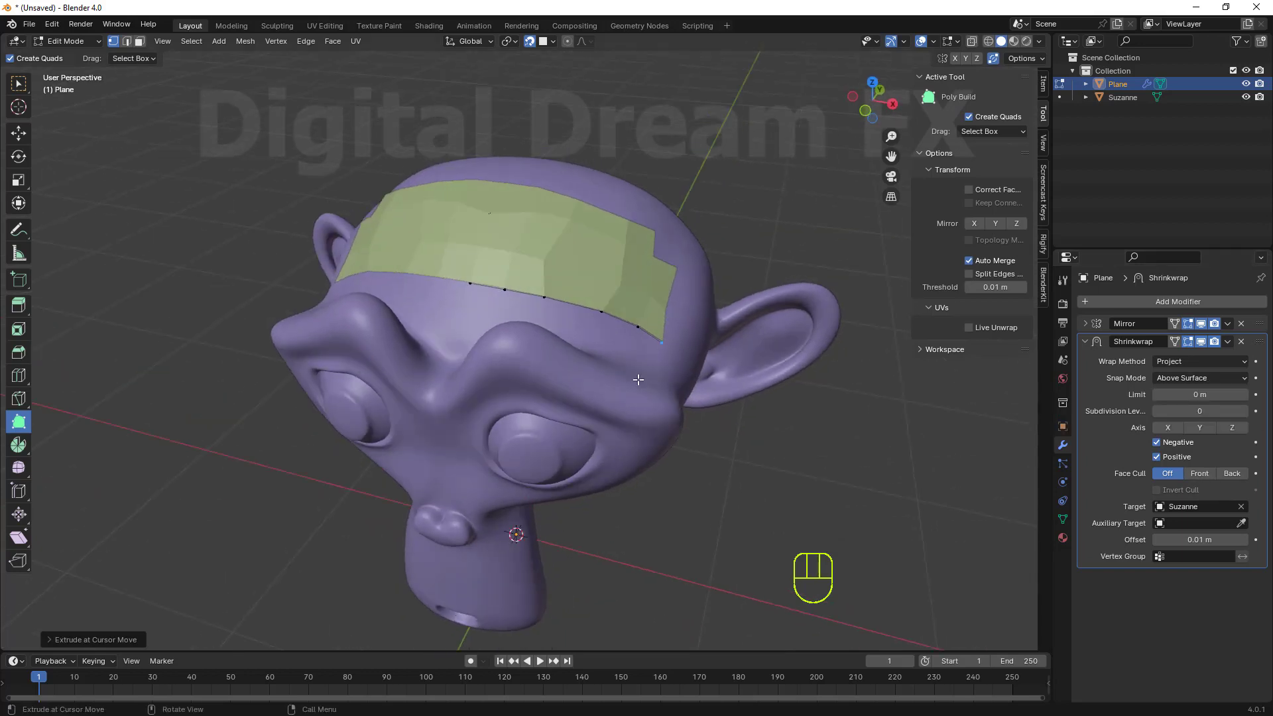
middle_drag(674, 440, 668, 446)
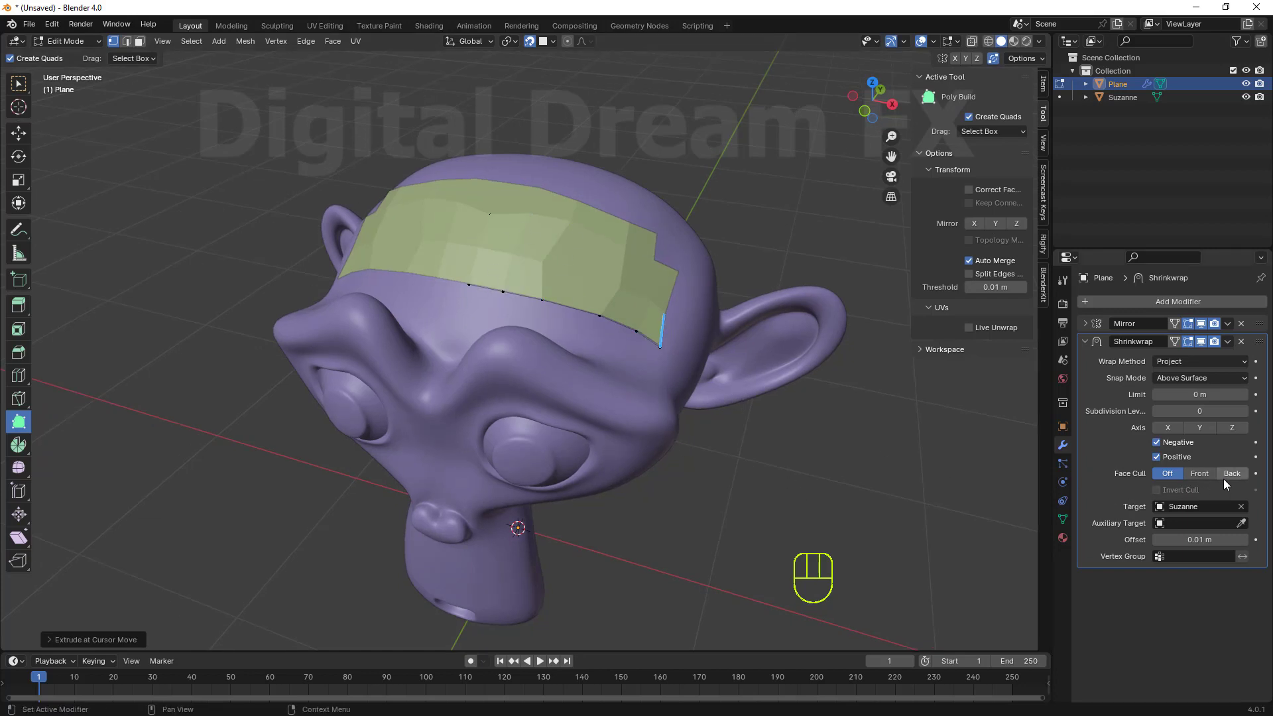
click(1199, 473)
click(1168, 474)
click(1196, 473)
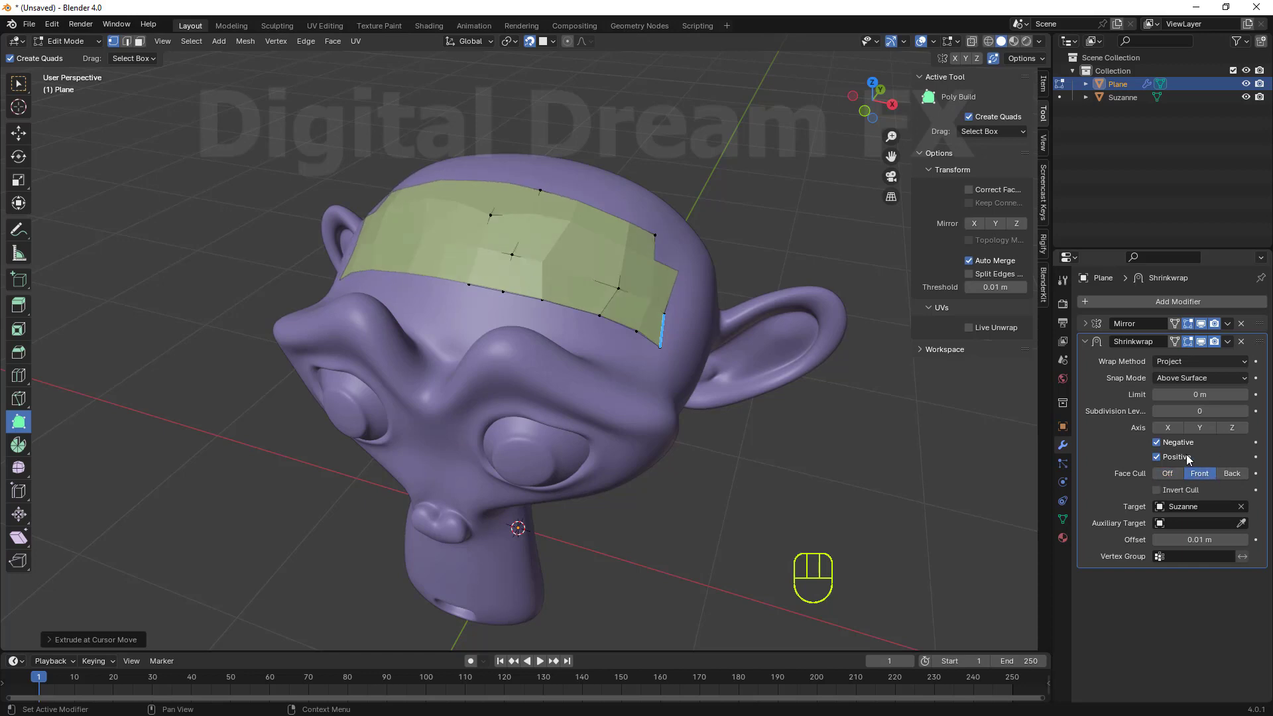
Try a subdivision level of 1 and a raised limit in the Shrinkwrap modifier, returning both values to 0
click(1244, 411)
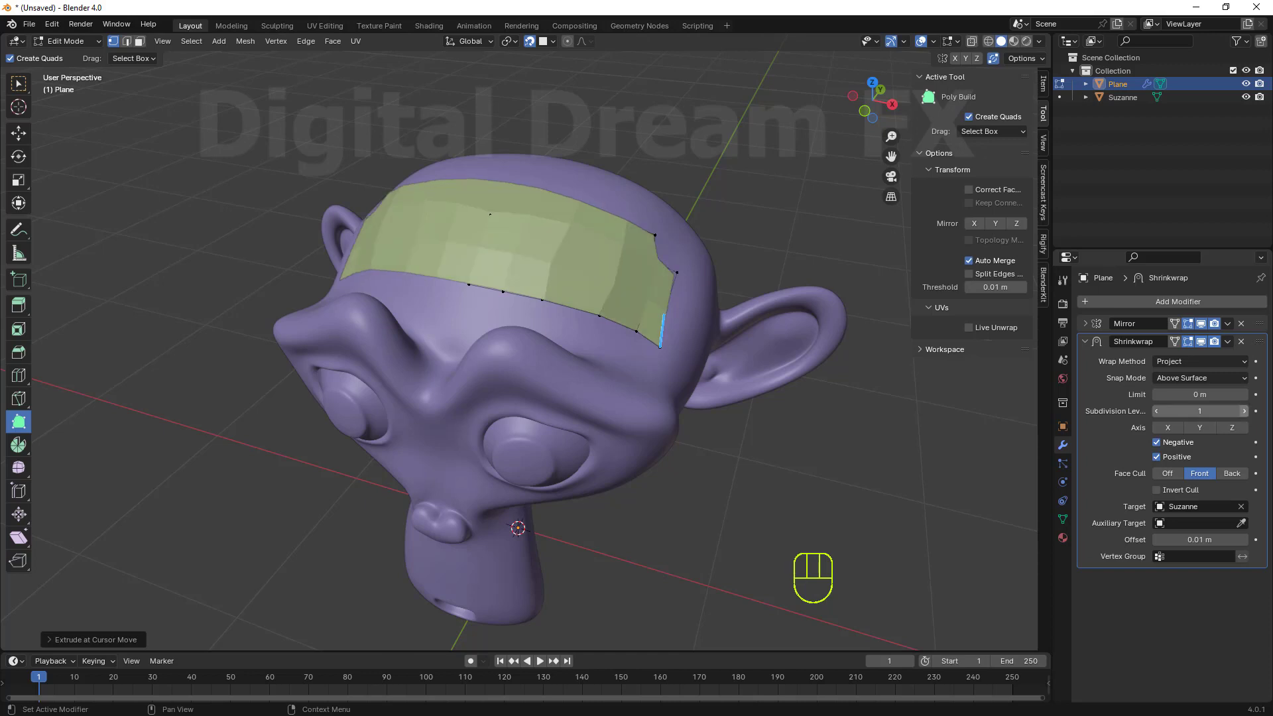
click(1156, 412)
click(1156, 412)
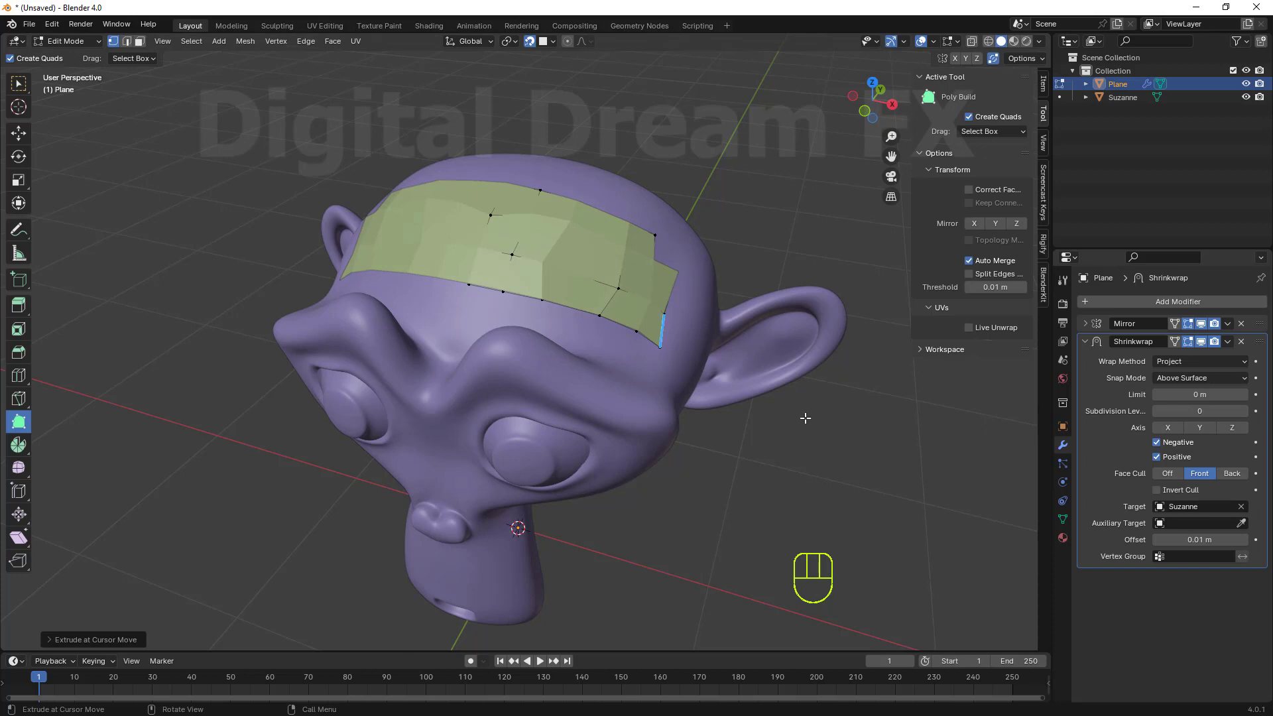
middle_drag(805, 418, 814, 423)
click(1245, 395)
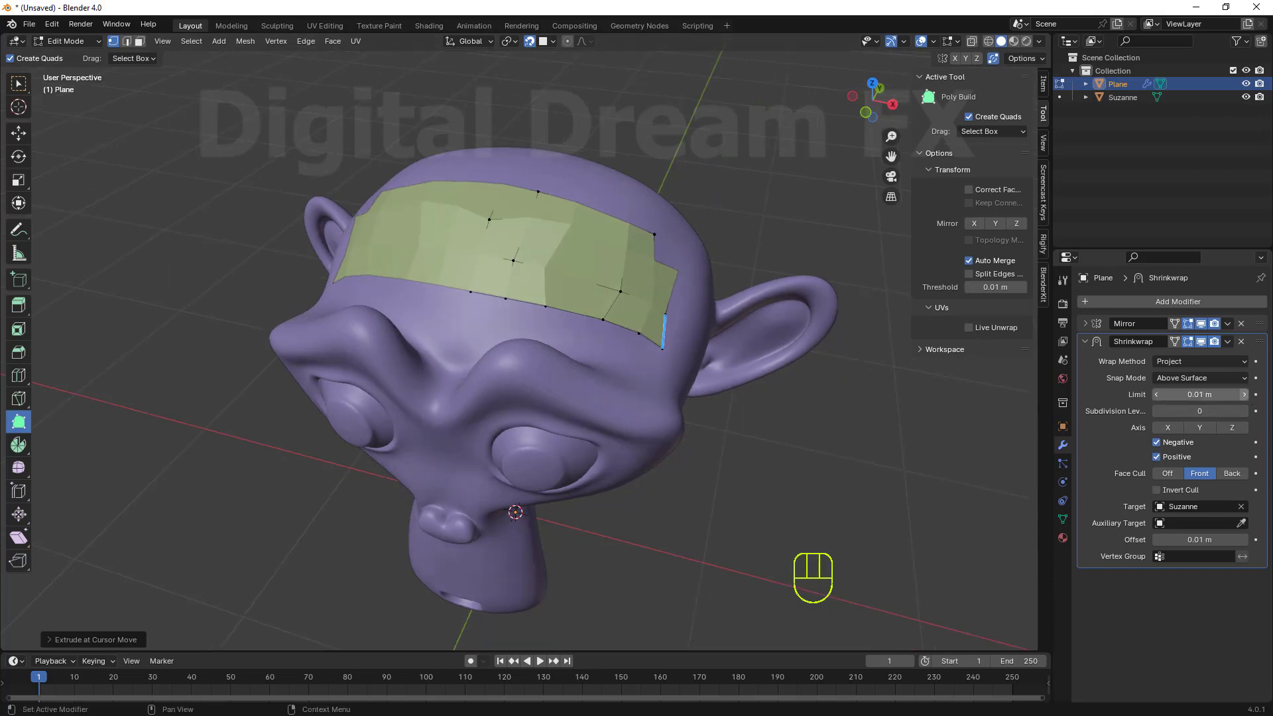
click(1245, 395)
click(1230, 393)
text(0)
key(Return)
Try the Outside snap mode for the Shrinkwrap modifier and settle on On Surface
click(1227, 377)
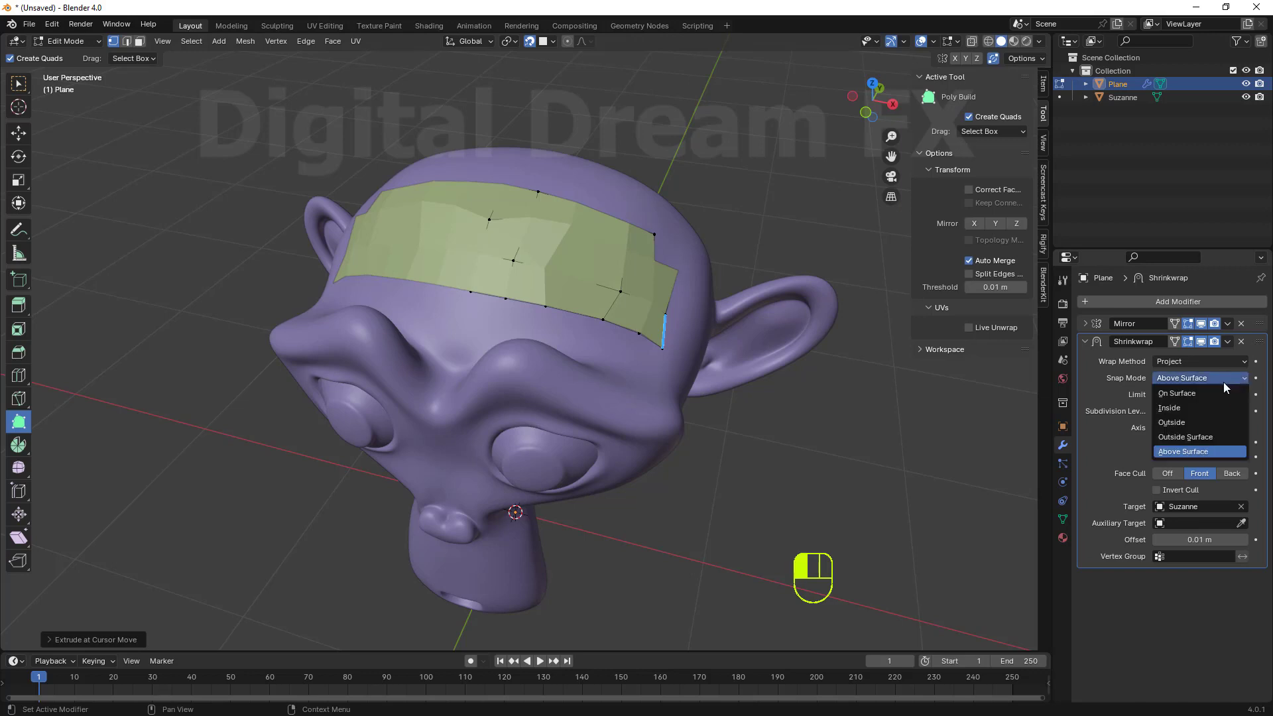
click(1203, 423)
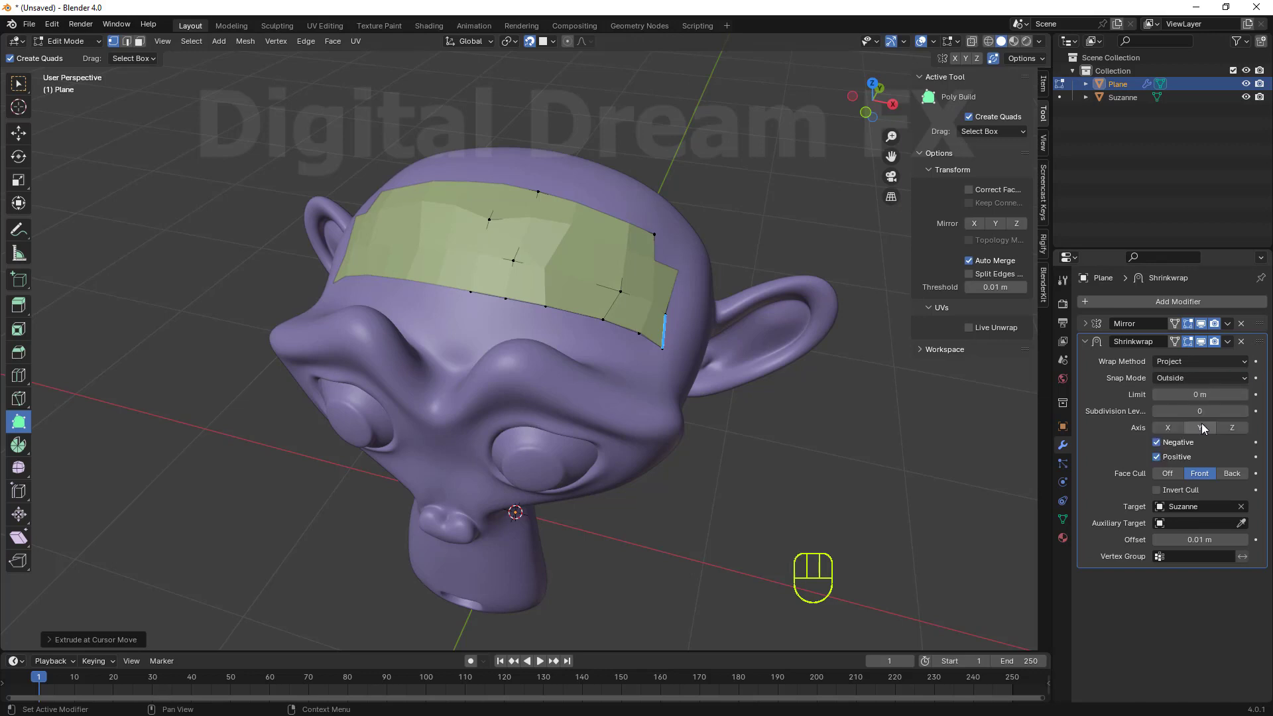
click(1200, 378)
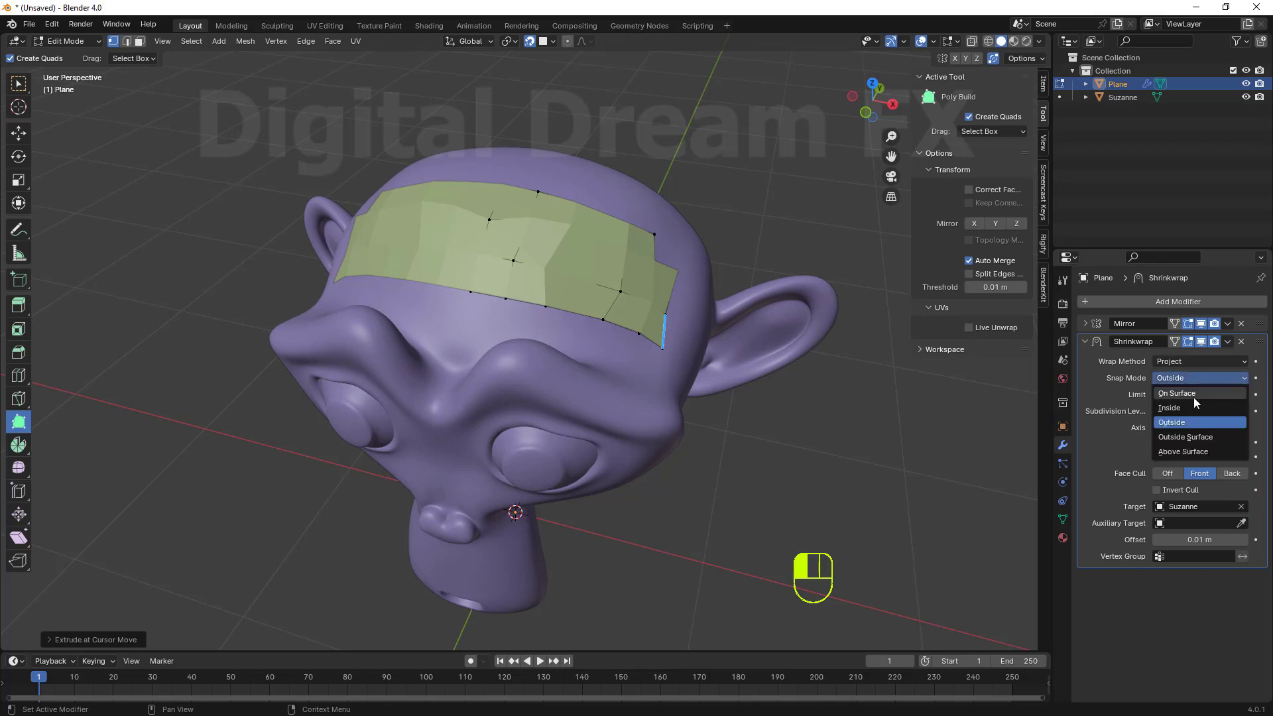
click(1193, 394)
click(1193, 395)
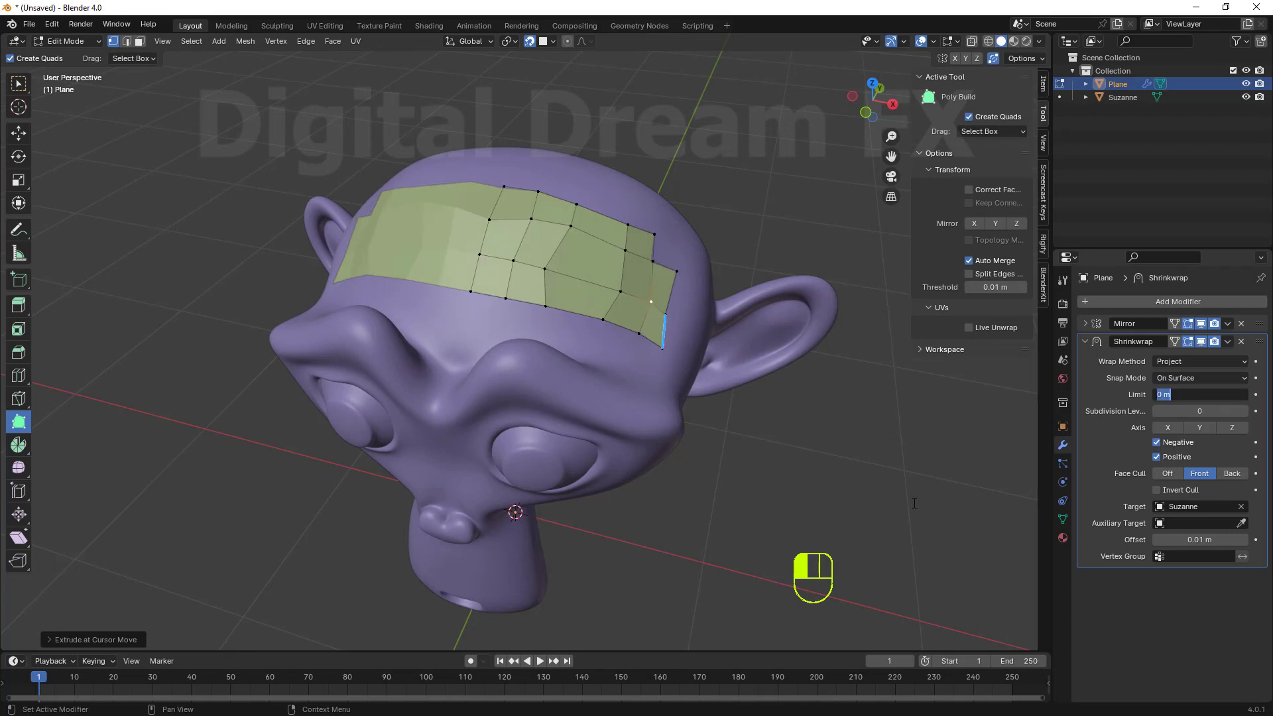
Reposition the patch's inner vertices and a lower edge vertex on the ear side to even out the quads
middle_drag(726, 425, 682, 411)
key(g)
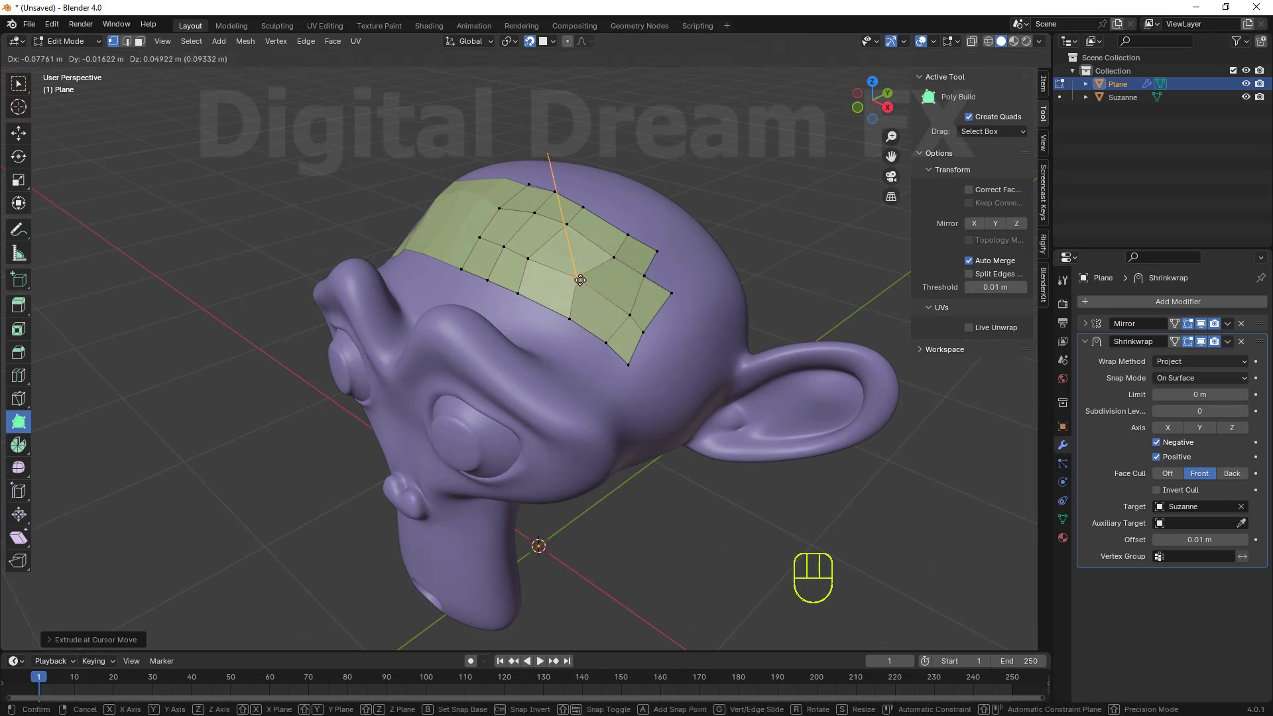
click(572, 231)
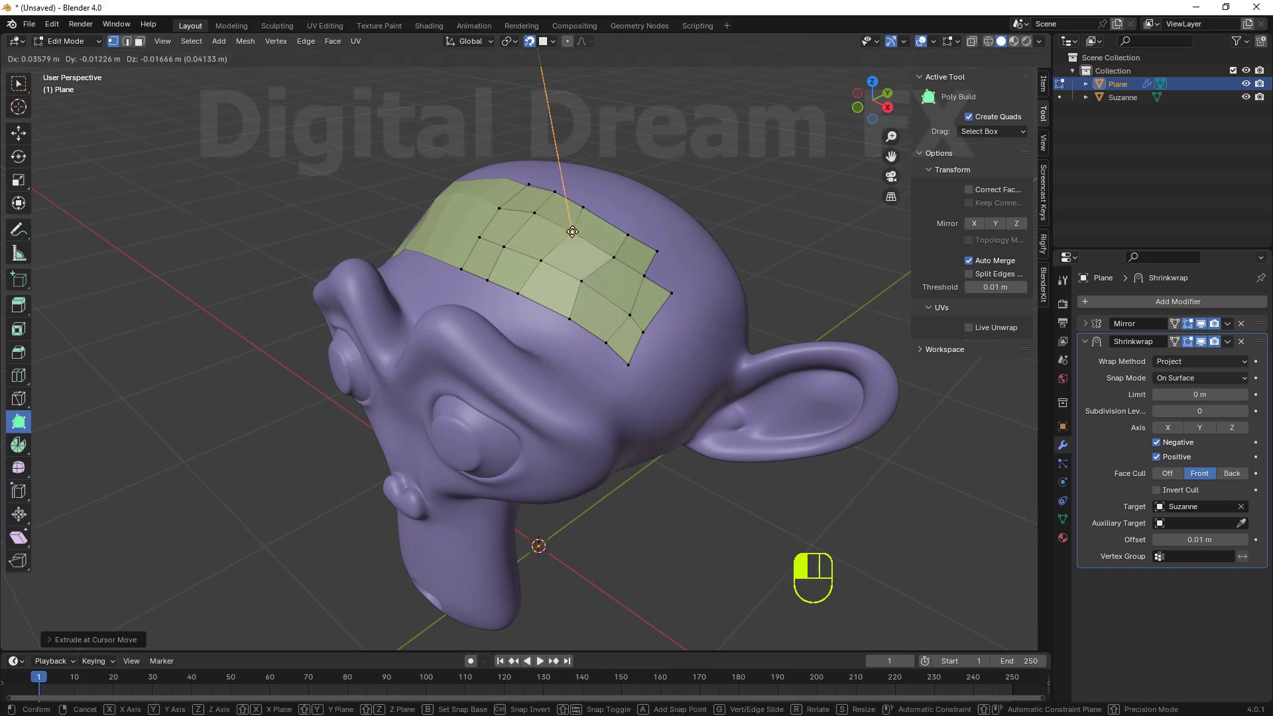
key(g)
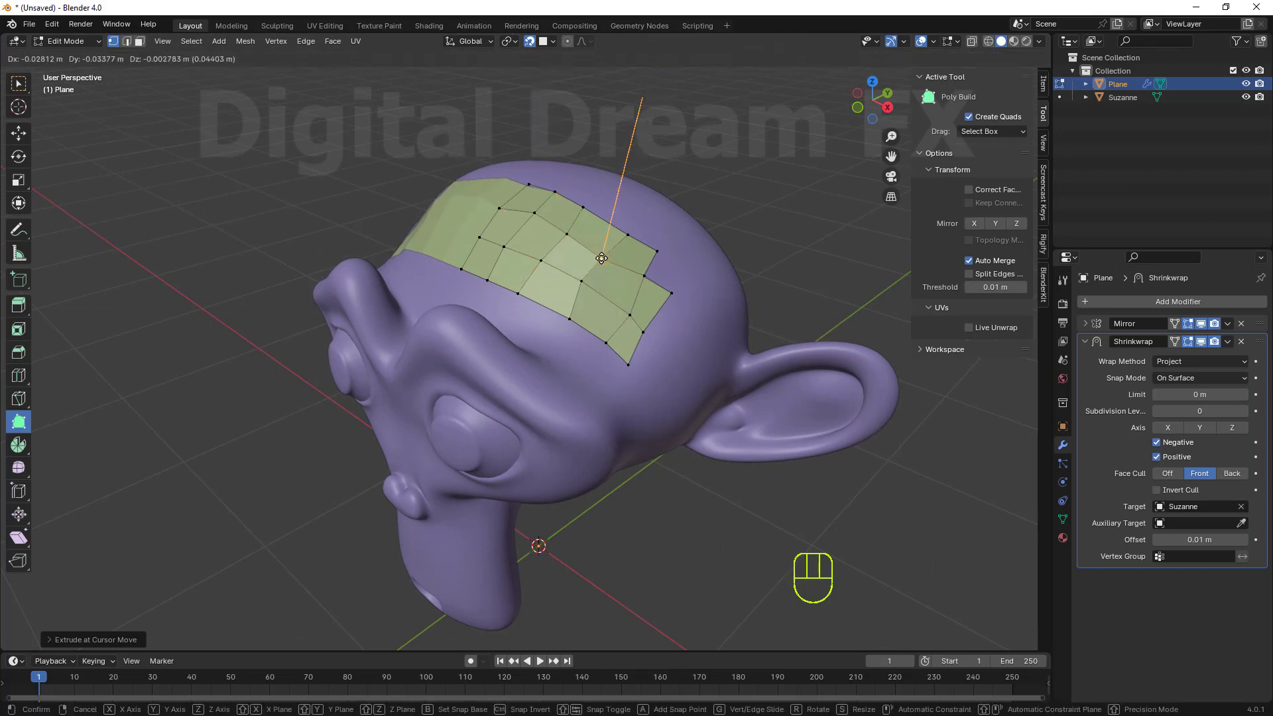
click(602, 258)
drag(569, 233, 603, 255)
drag(560, 312, 640, 281)
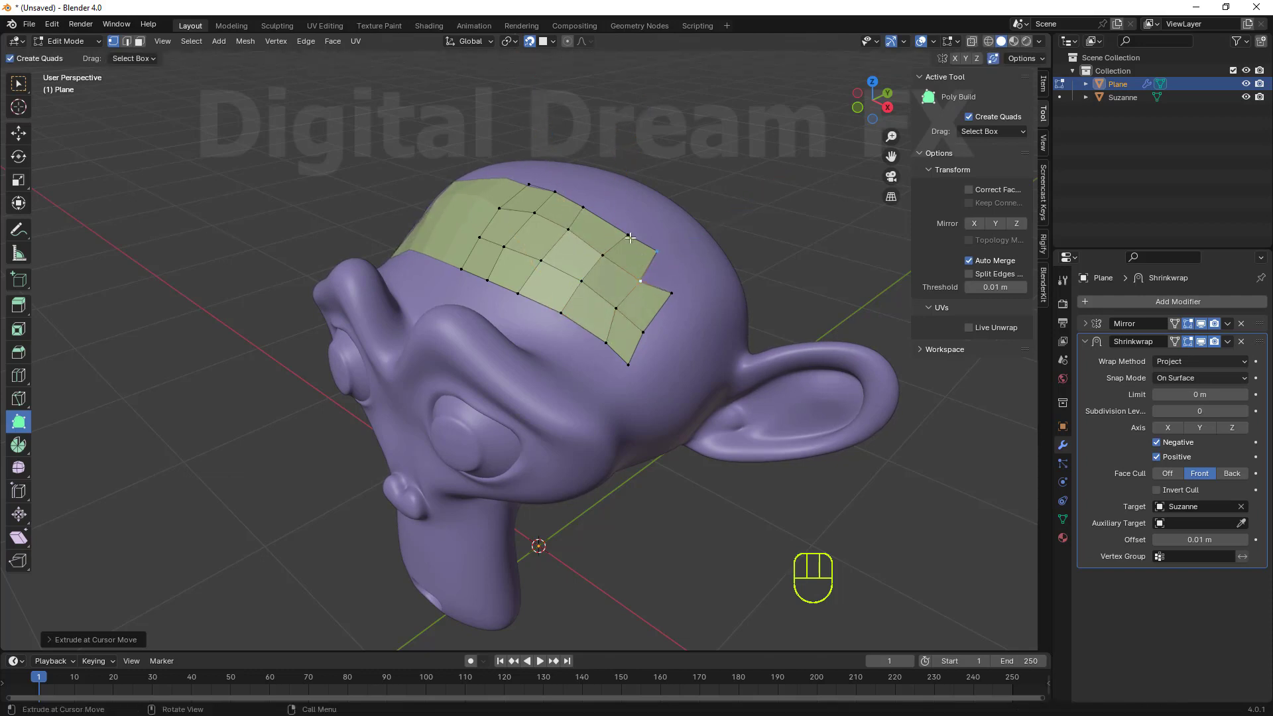
Shift the vertices around the notch at the patch's upper outer corner and fill it with a quad
drag(628, 235, 652, 250)
drag(670, 305, 669, 305)
ctrl+drag(669, 274, 638, 275)
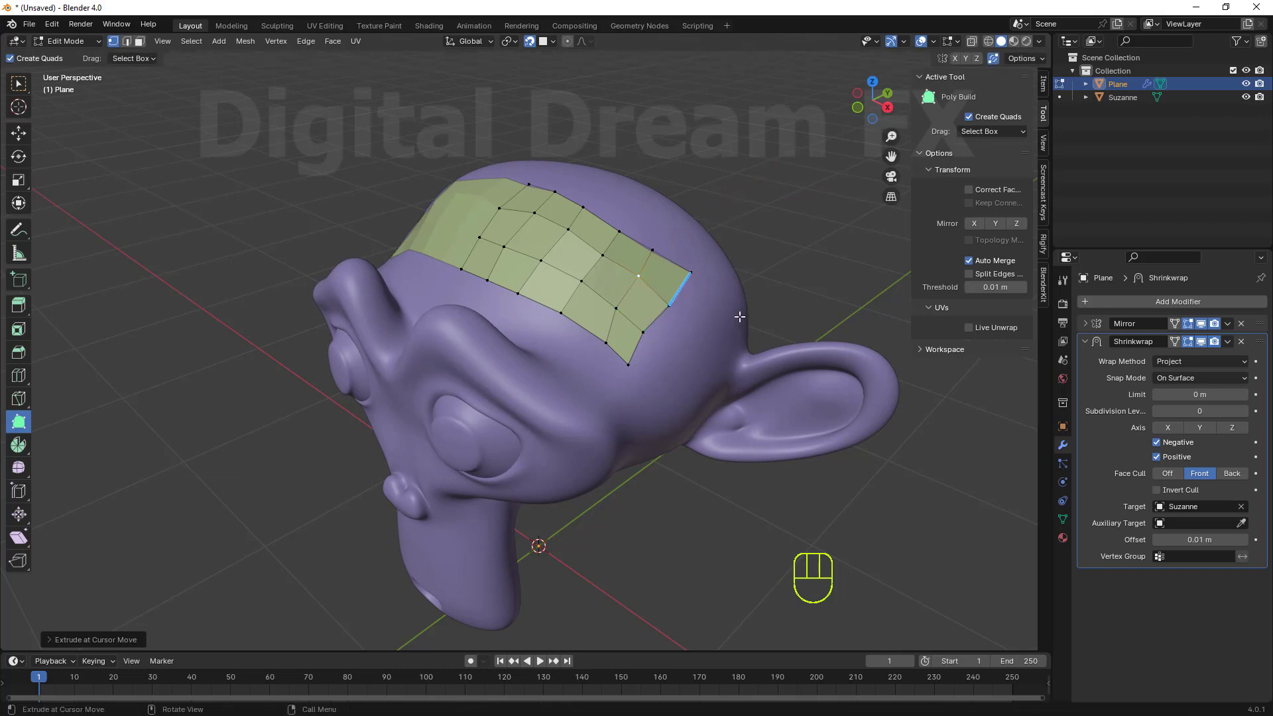
Use Poly Build in vertex mode to delete the corner vertex and the adjoining faces at the patch's lower outer end
middle_drag(773, 328, 822, 365)
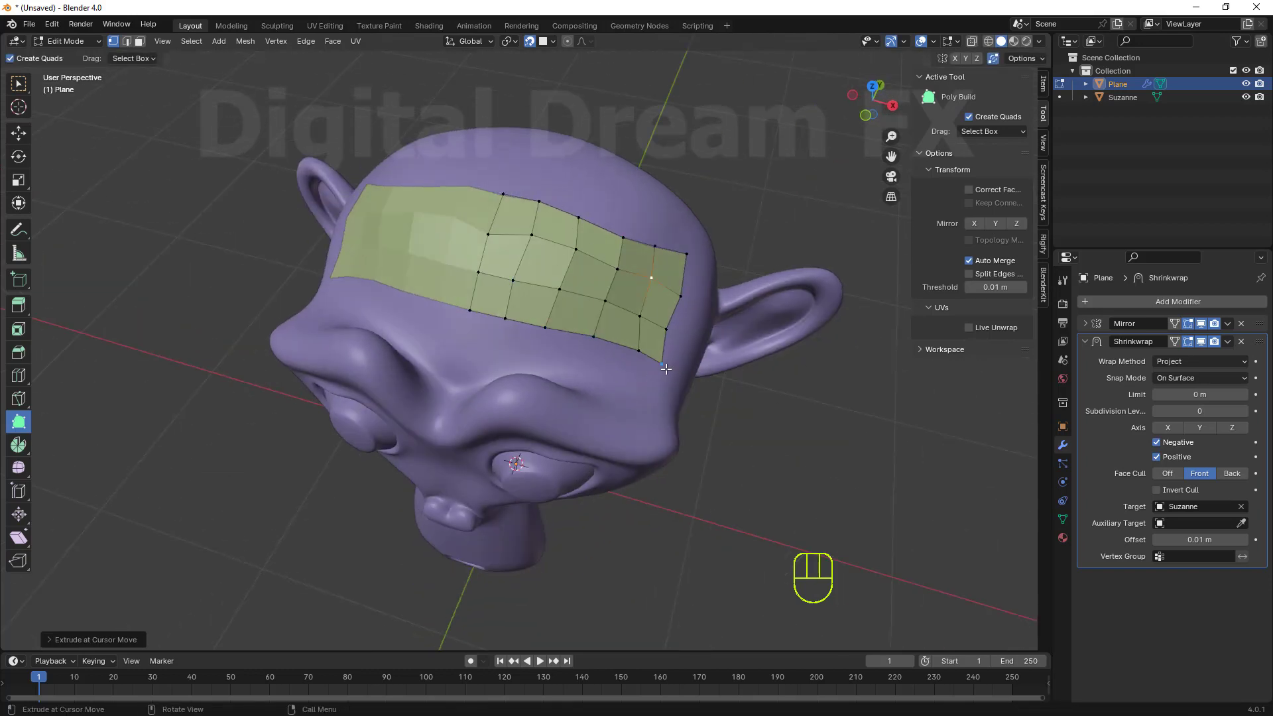
key(shift)
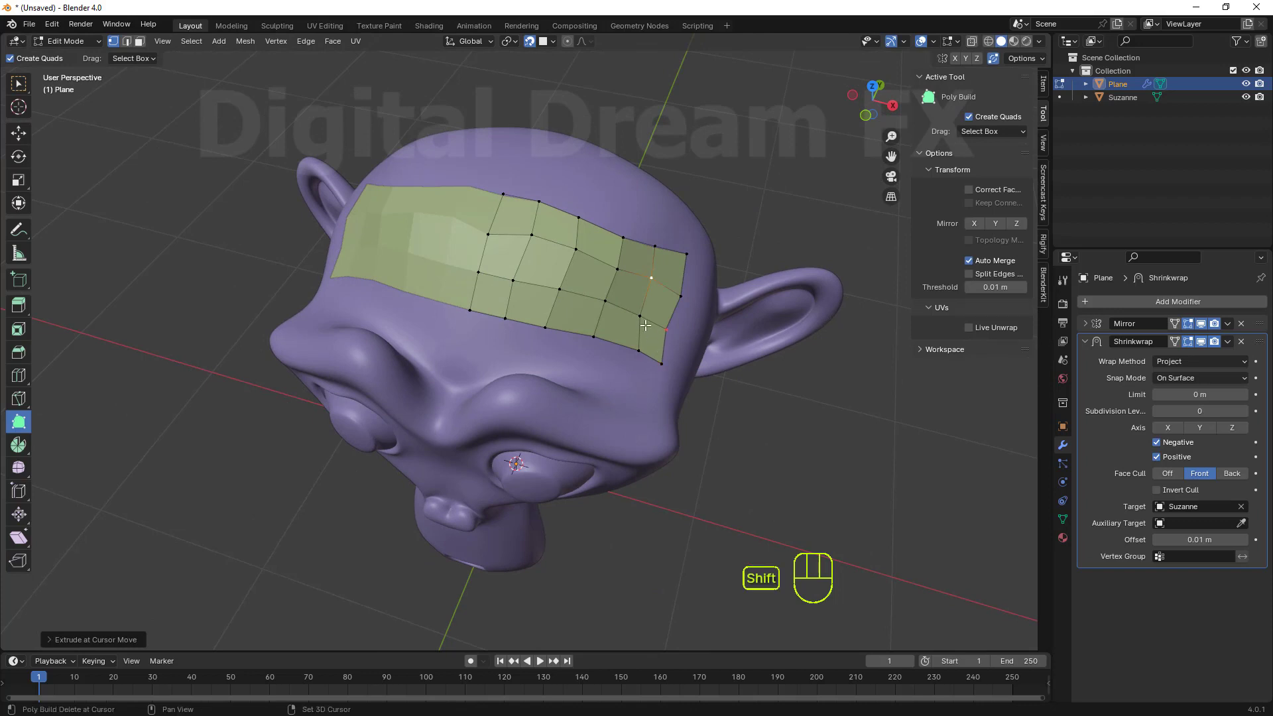
middle_drag(645, 325, 616, 321)
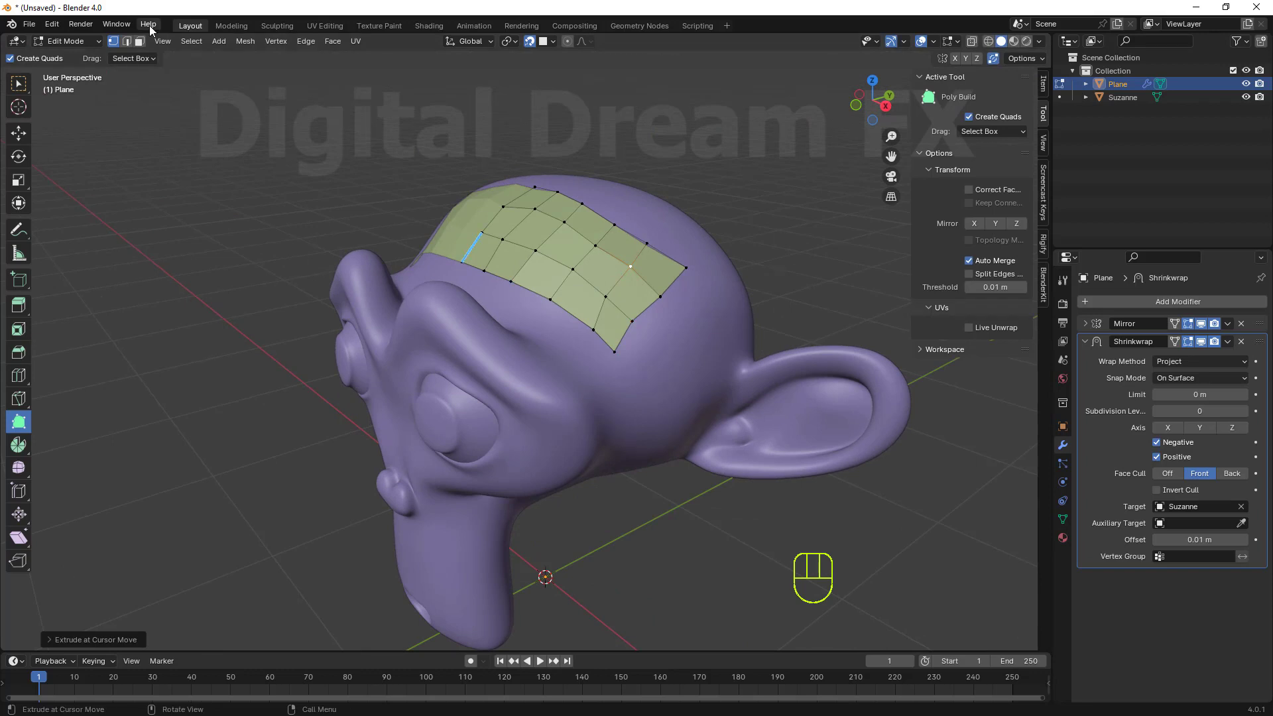
click(126, 41)
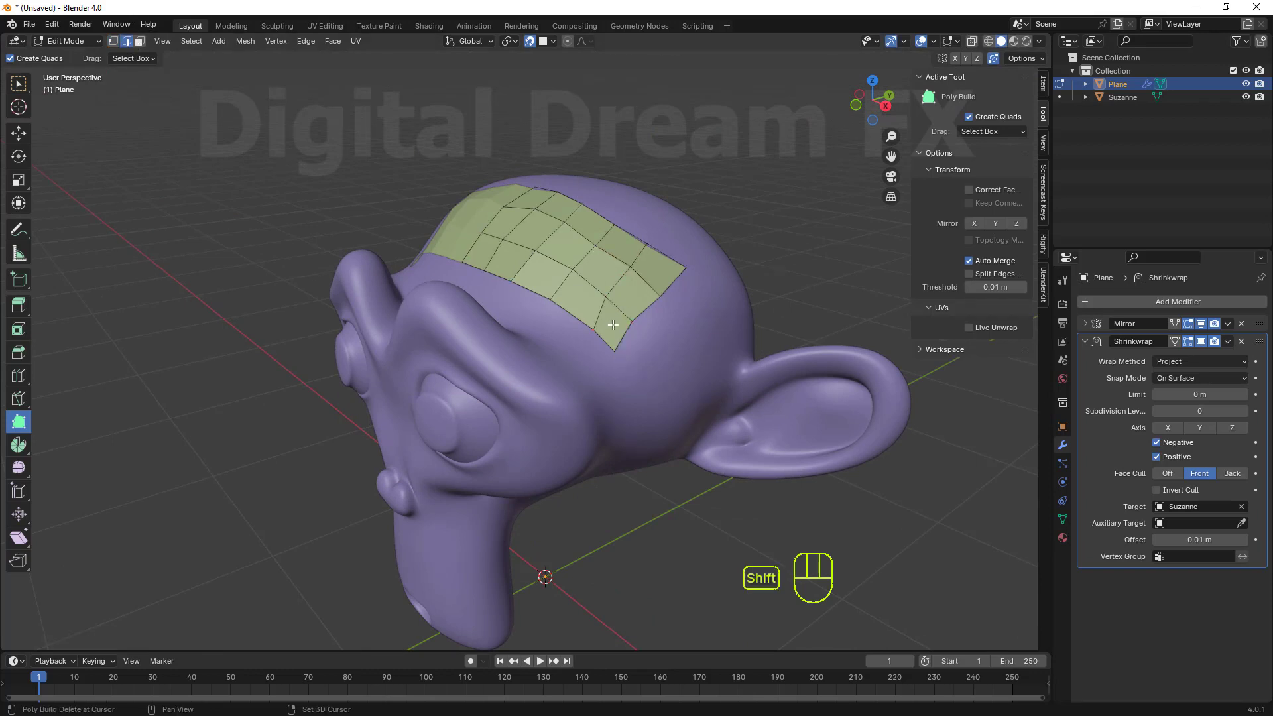
click(113, 41)
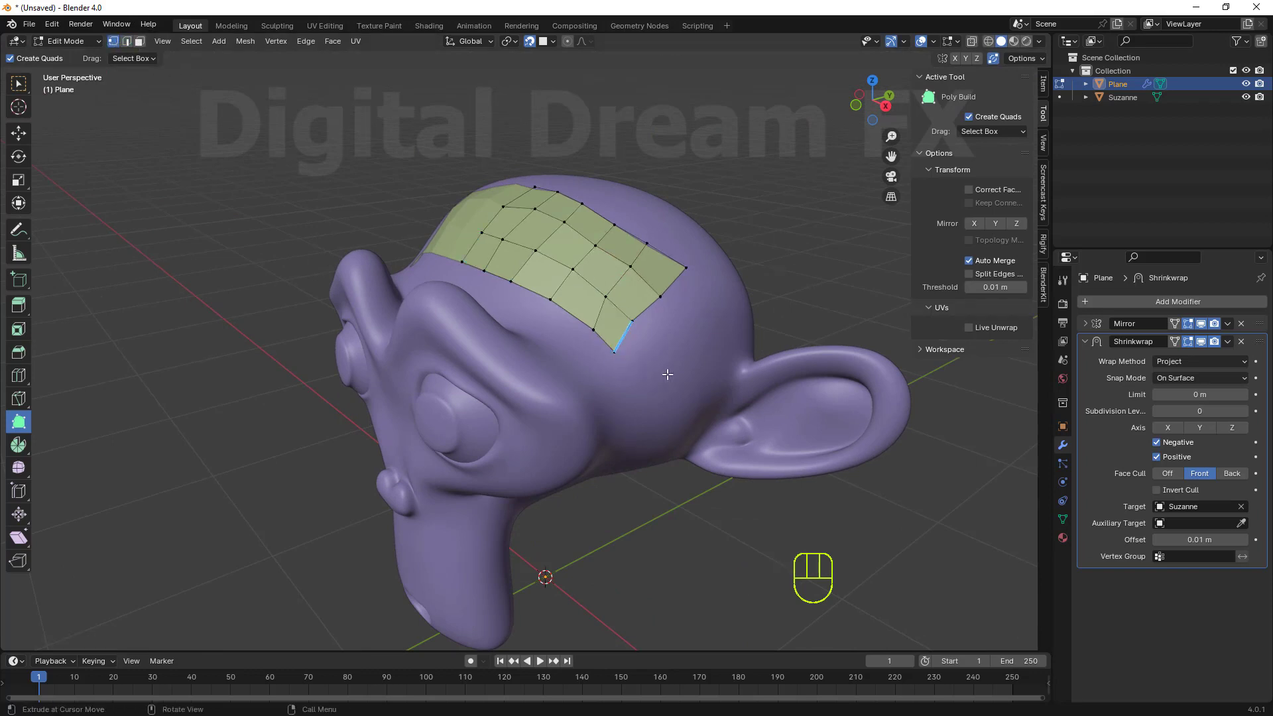
middle_drag(667, 375, 658, 340)
key(shift)
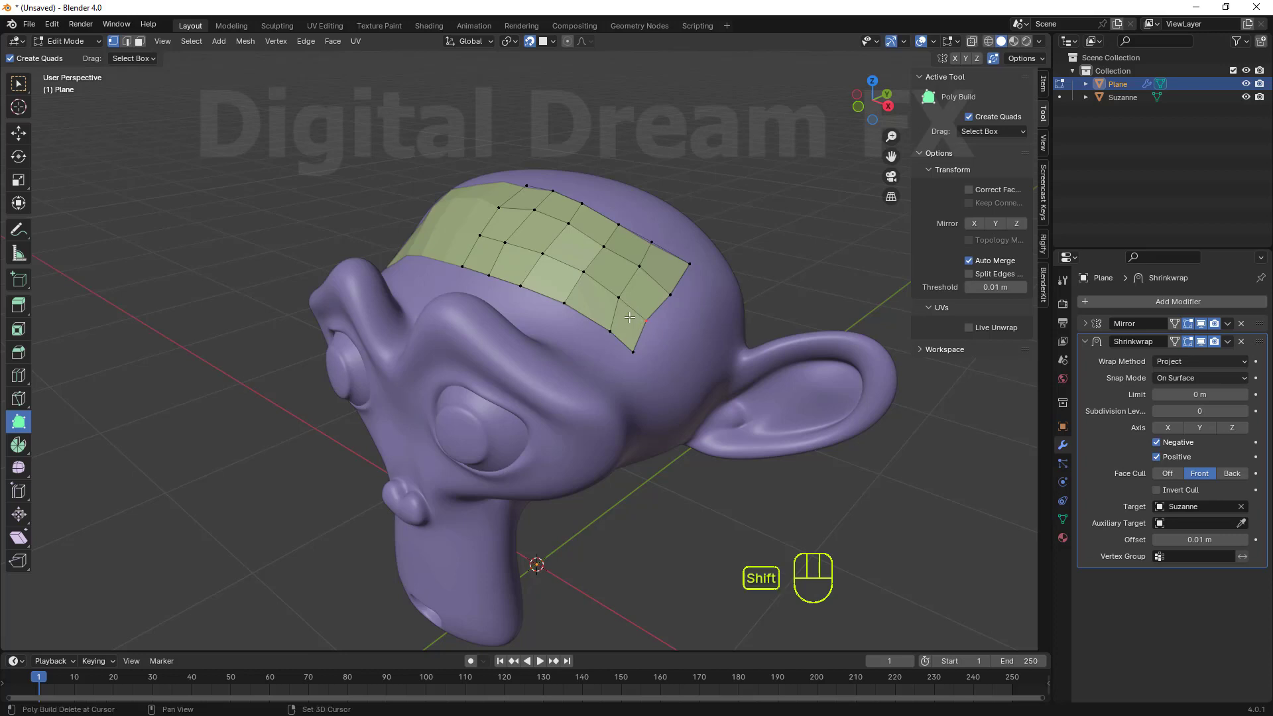
shift+click(630, 348)
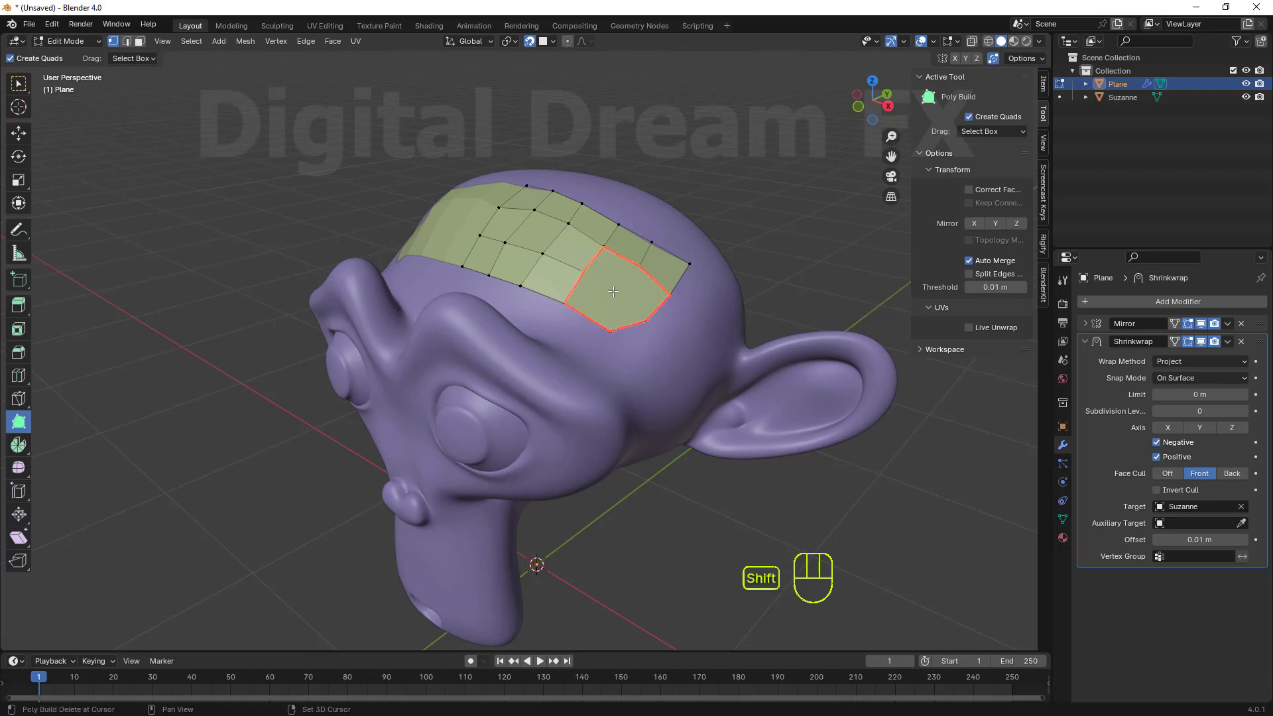
shift+click(625, 307)
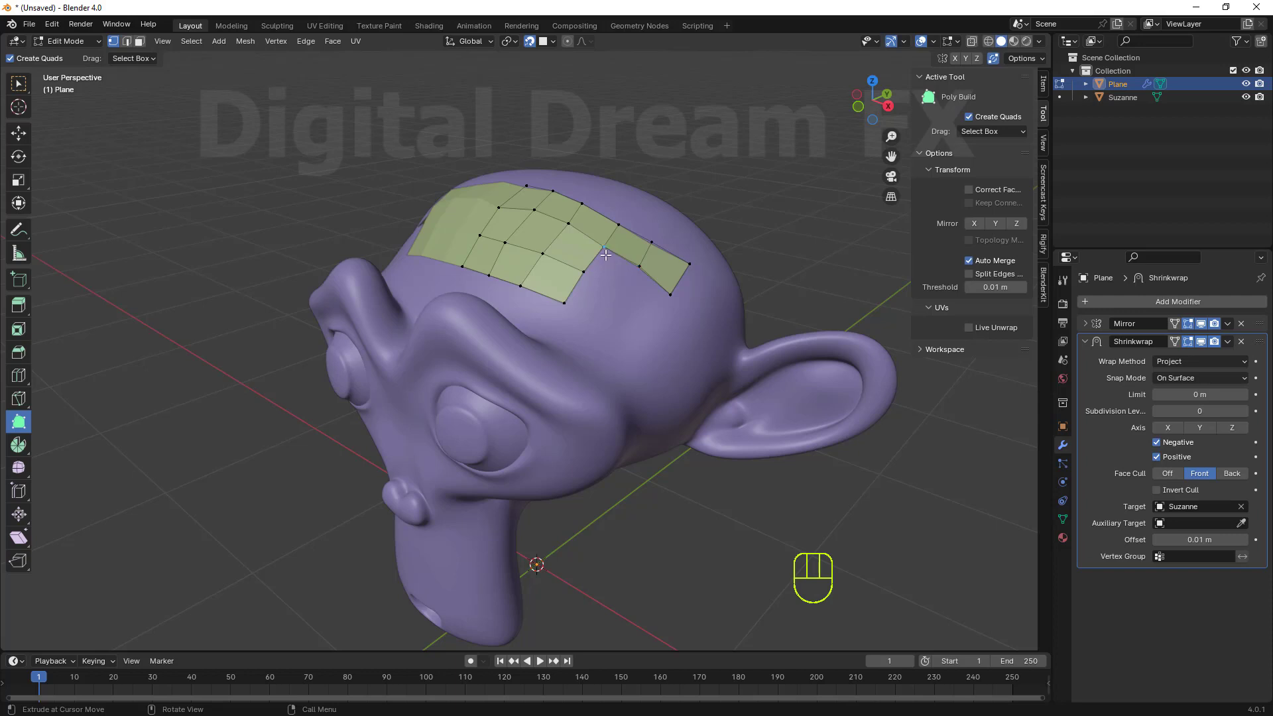
Rebuild the four missing quads at the patch's lower outer end with Poly Build
ctrl+drag(605, 254, 622, 289)
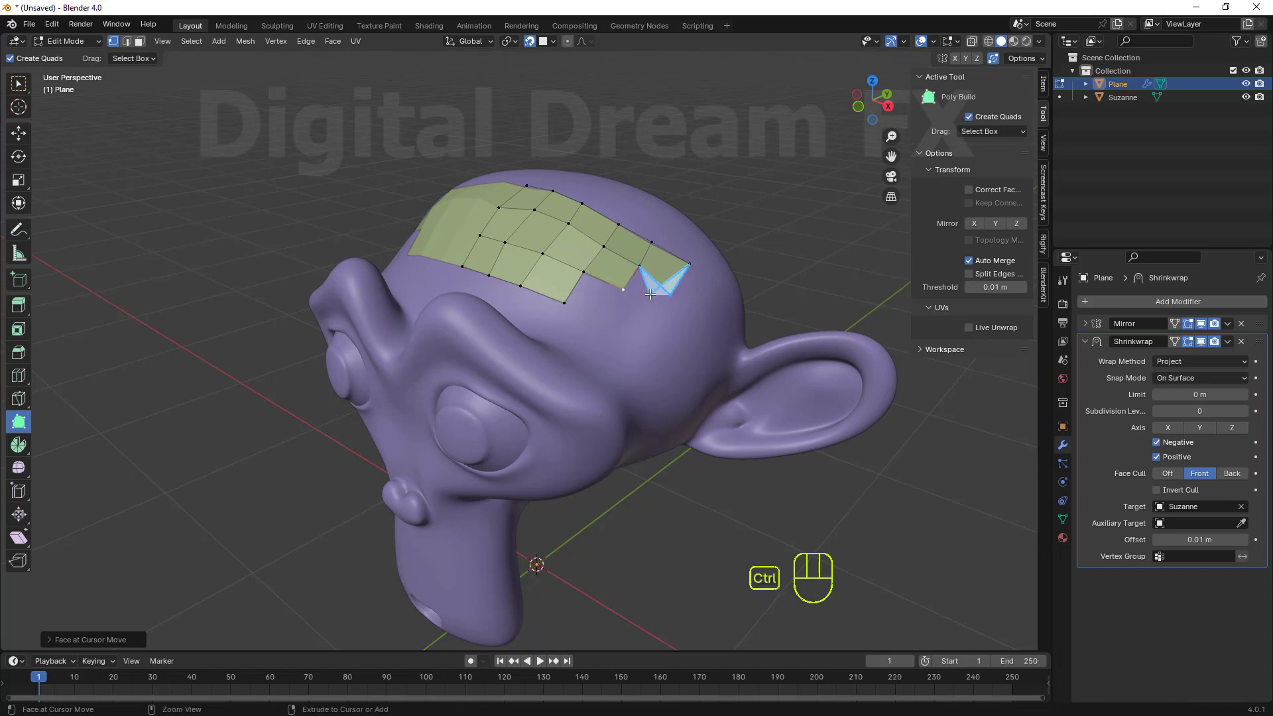
ctrl+drag(643, 284, 660, 314)
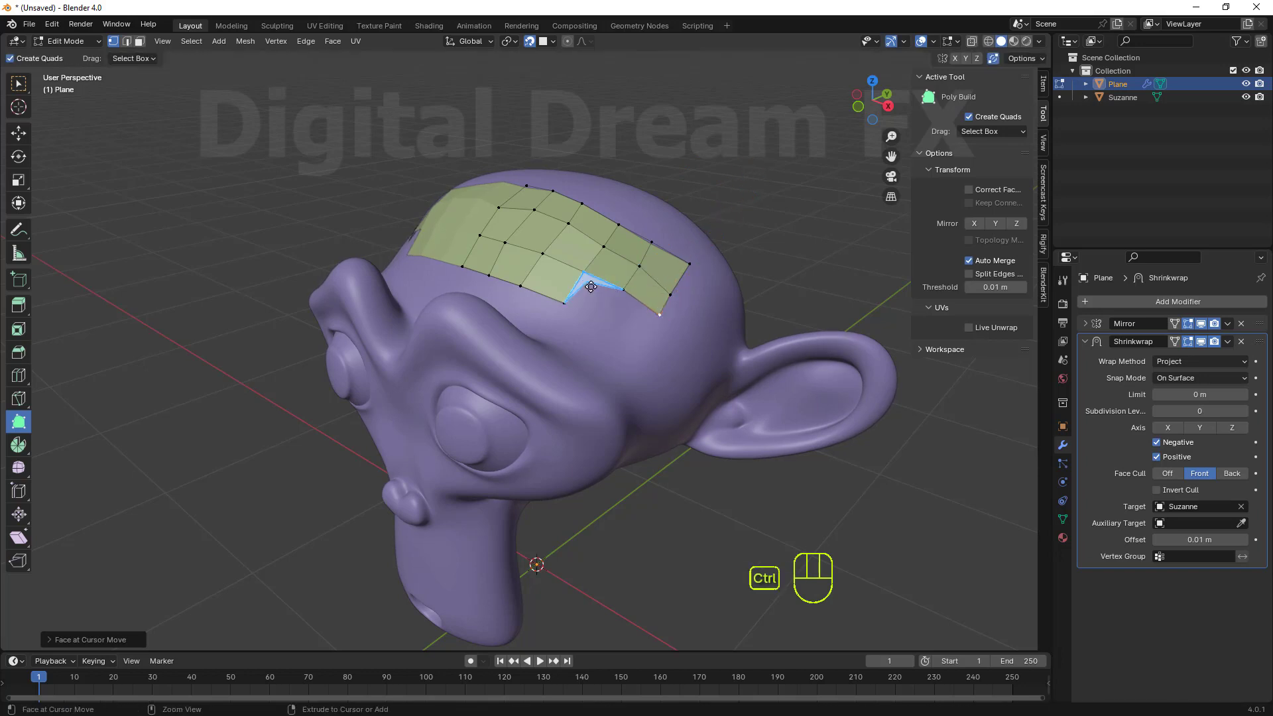
ctrl+click(606, 316)
ctrl+click(628, 302)
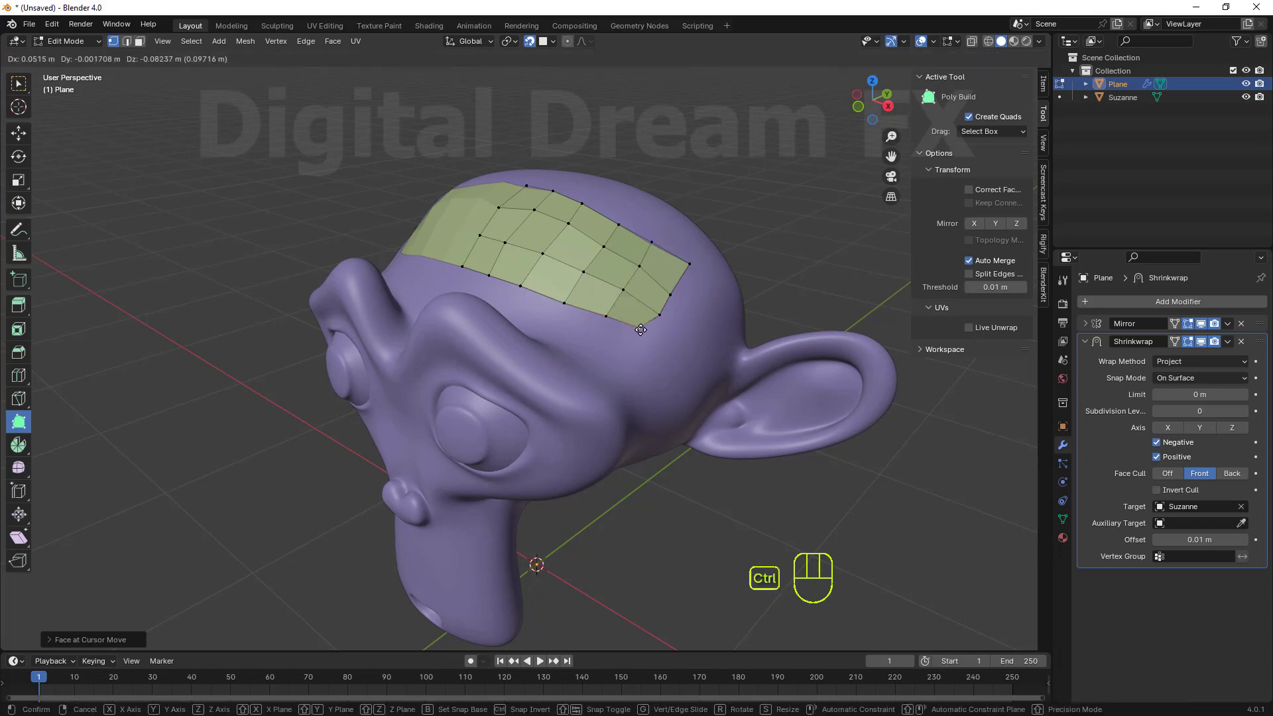
Reposition the upper-row vertices near the mirror line to even out the quads there
middle_drag(625, 364, 513, 323)
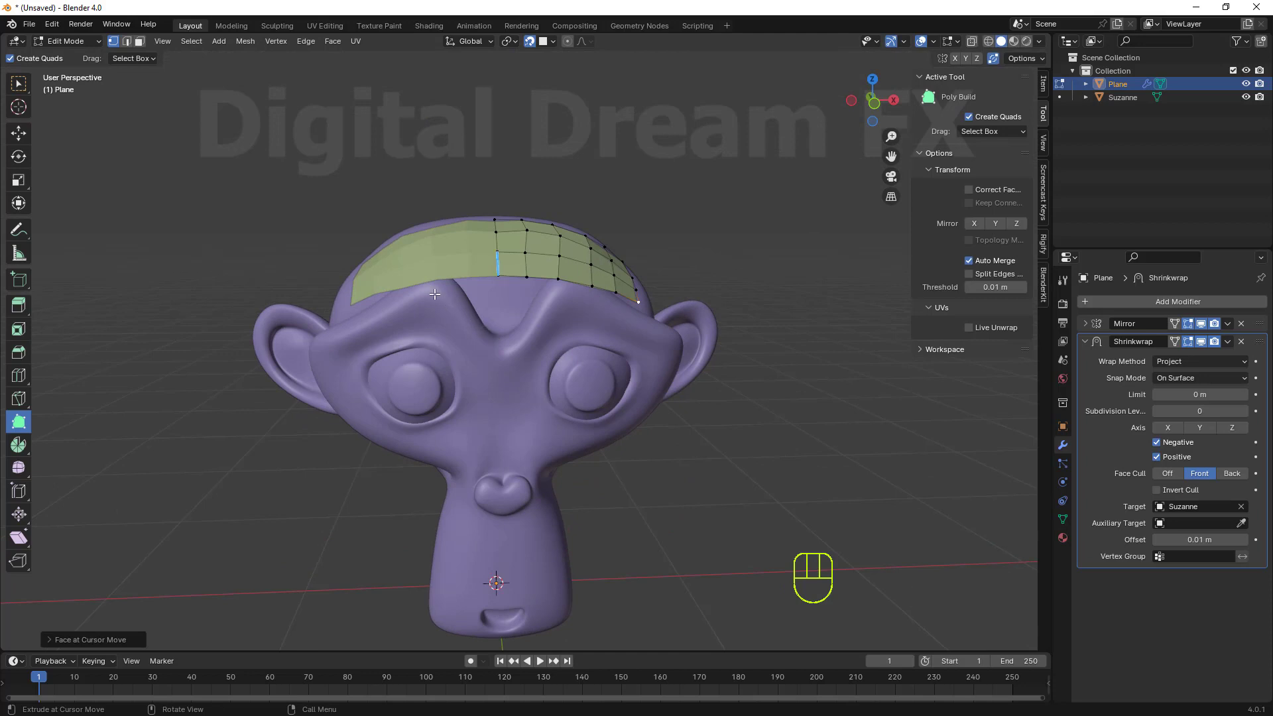
middle_drag(613, 443, 555, 372)
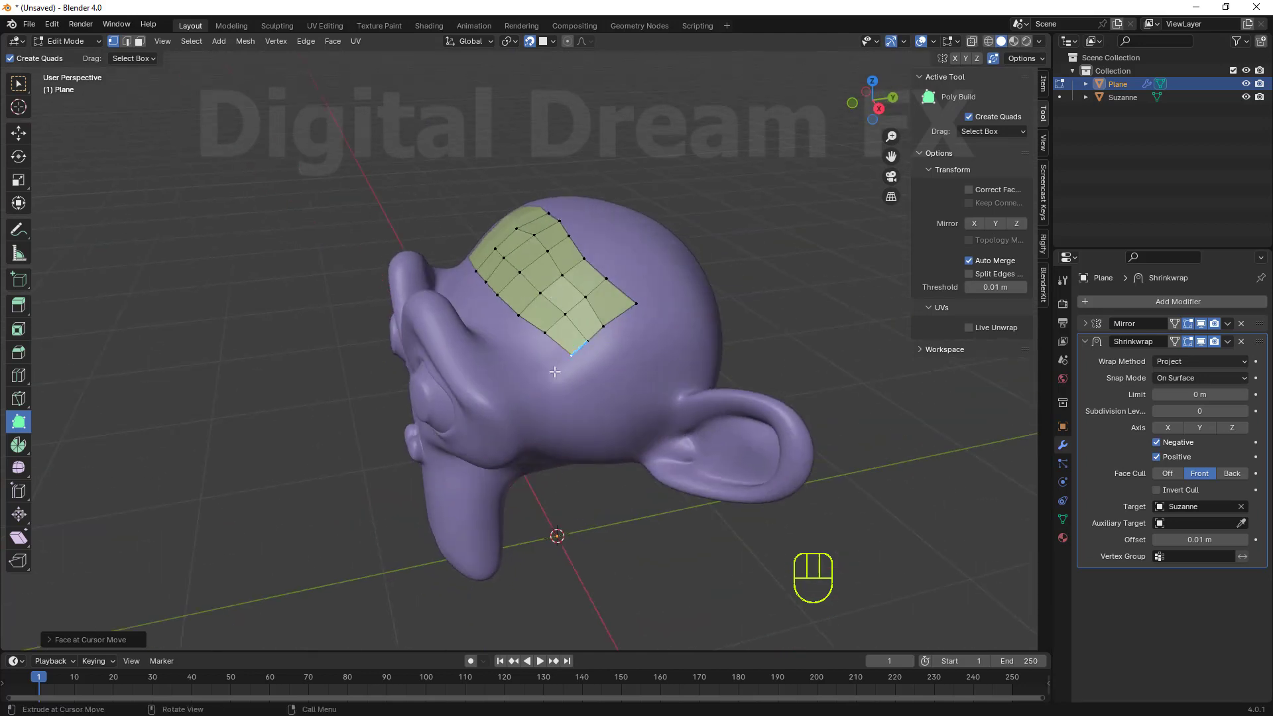
middle_drag(621, 342, 531, 231)
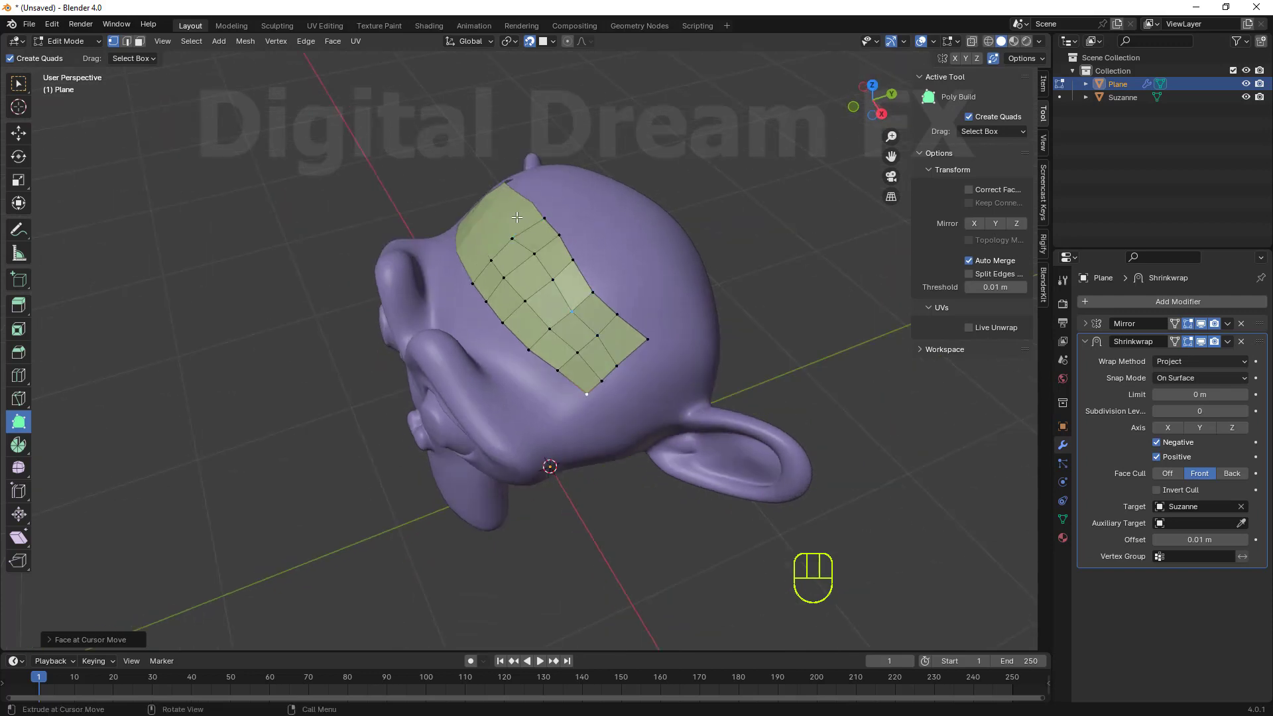
drag(535, 252, 548, 282)
middle_drag(546, 221, 584, 314)
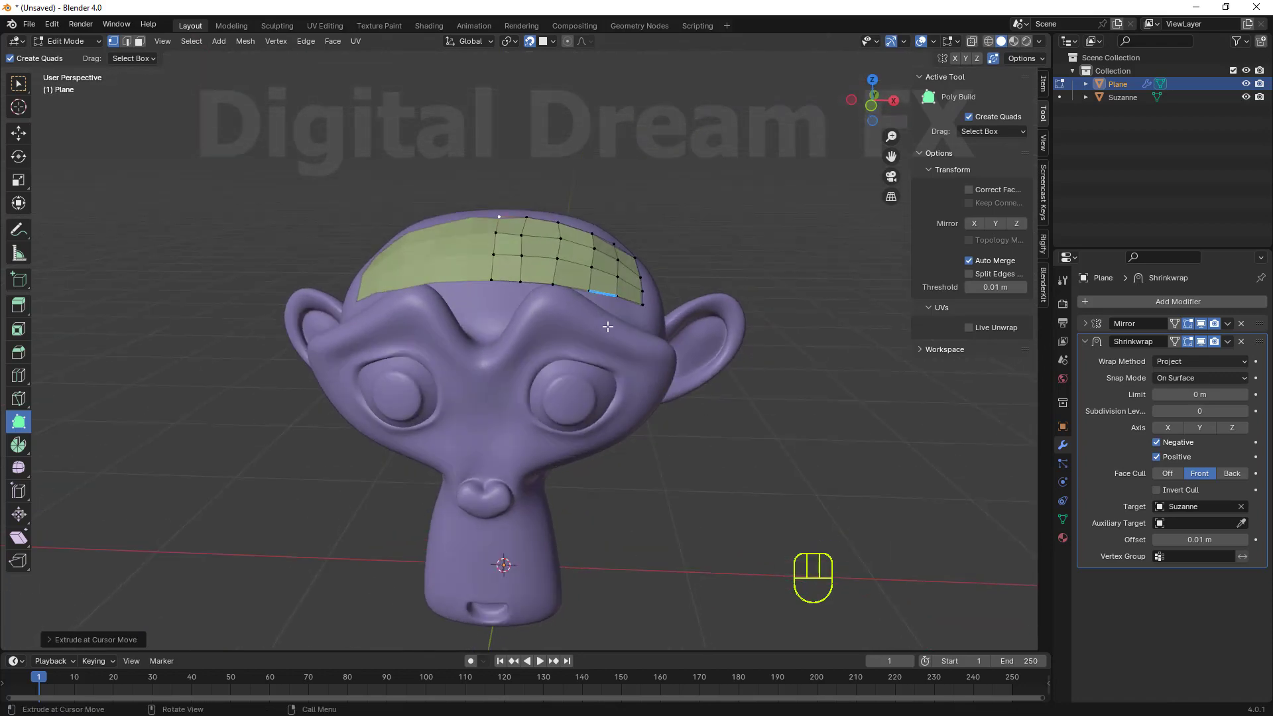
scroll(657, 396, down, 3)
middle_drag(657, 396, 744, 320)
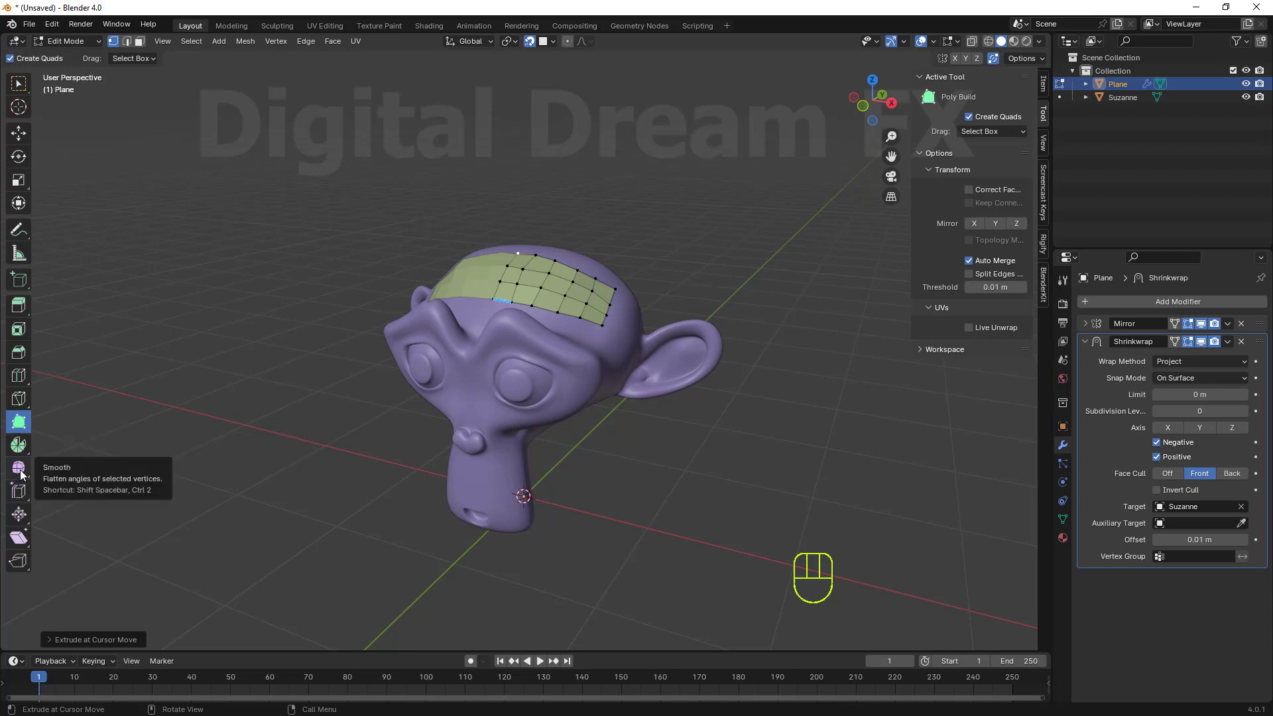
middle_drag(350, 602, 671, 545)
scroll(673, 545, up, 2)
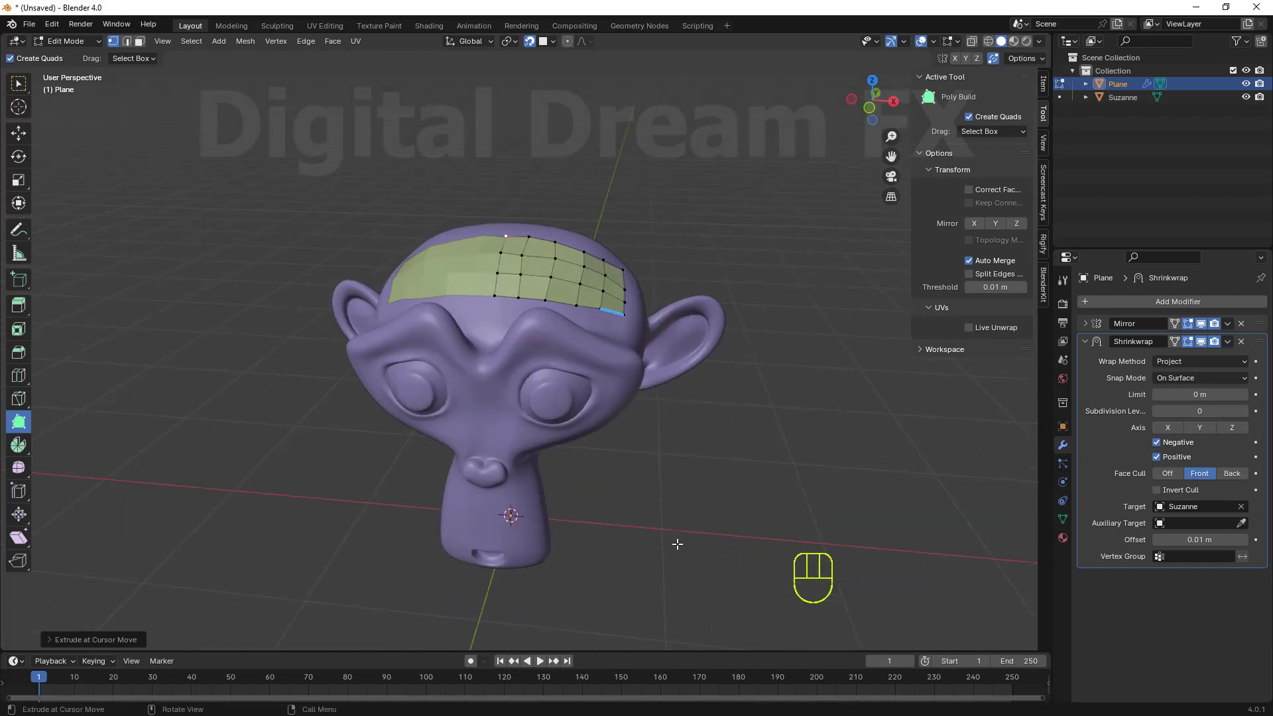